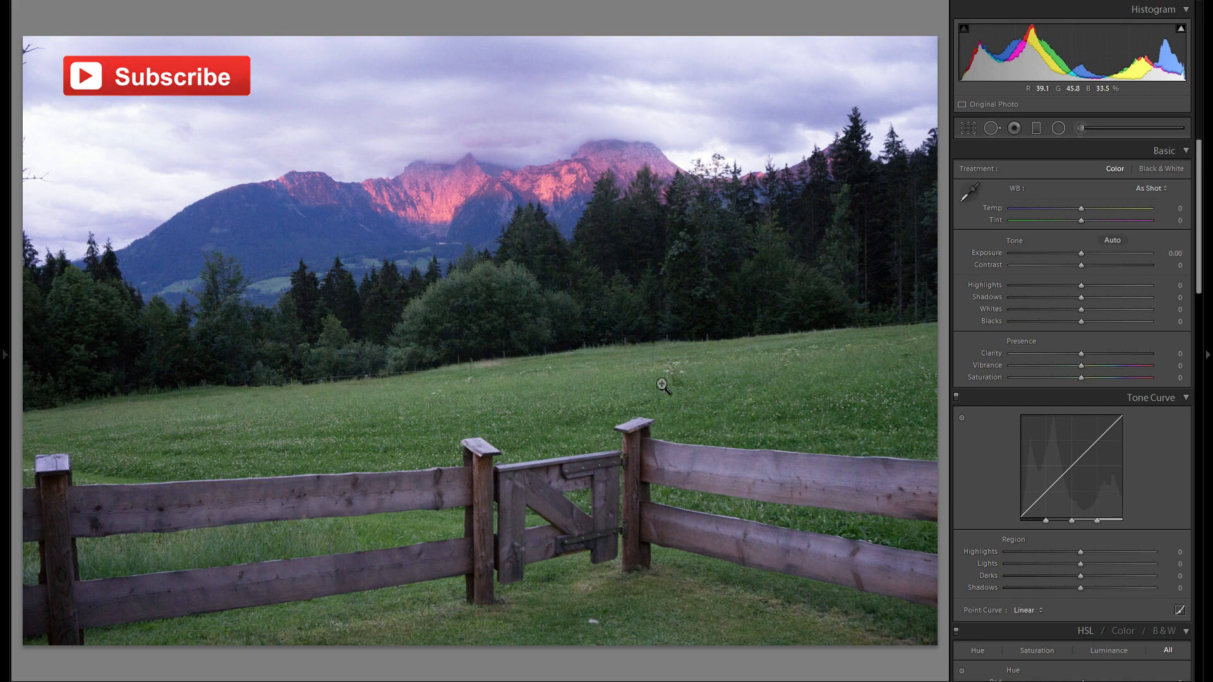
Try a wide panoramic crop that leaves out the fence, rotated 3.60 degrees to level the meadow
left_click(967, 129)
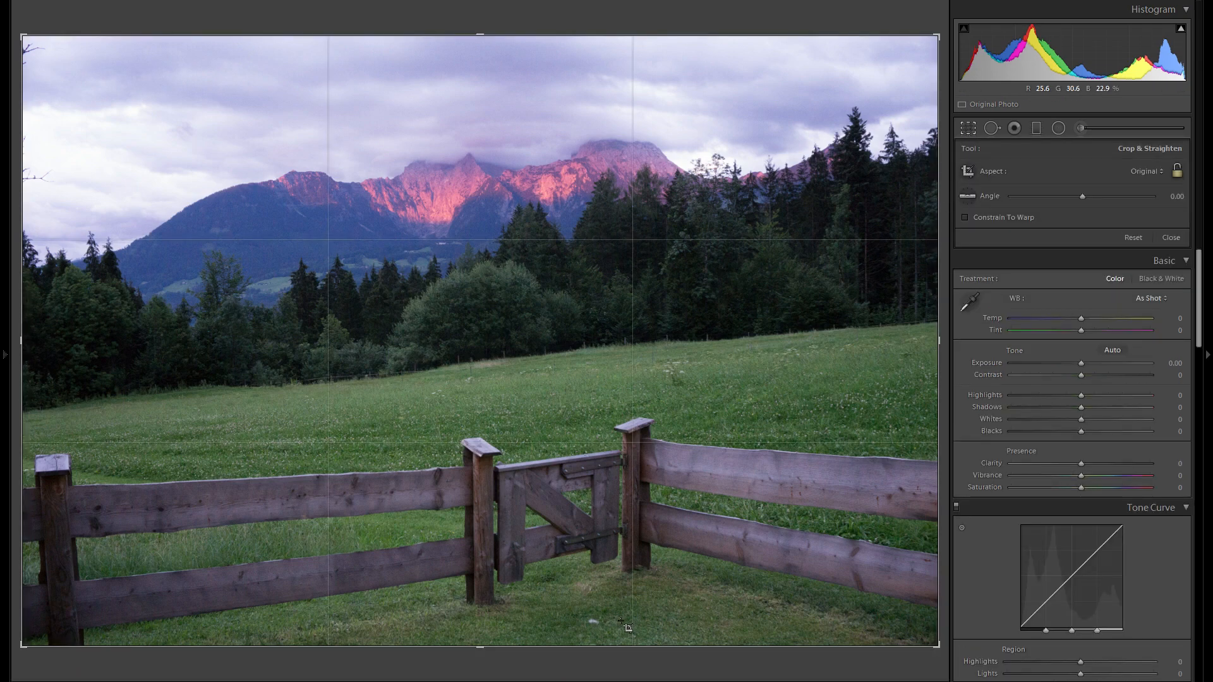
left_click_drag(612, 644, 606, 531)
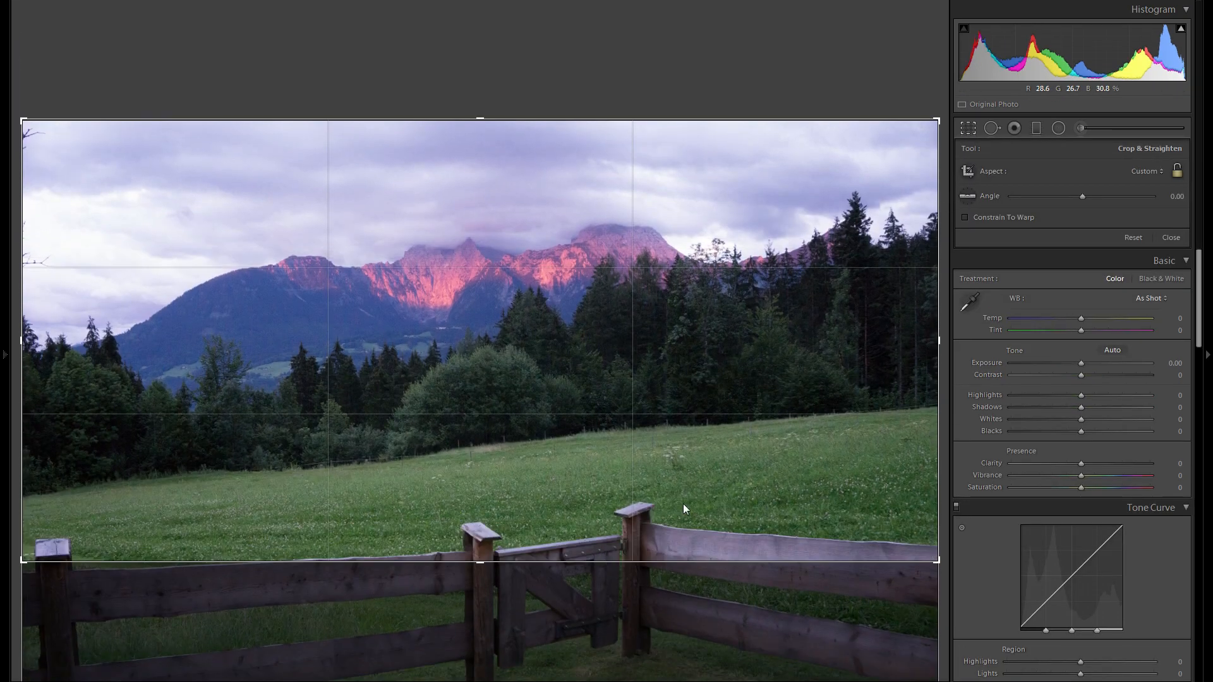
left_click_drag(948, 277, 952, 299)
left_click_drag(495, 555, 488, 522)
key("Return")
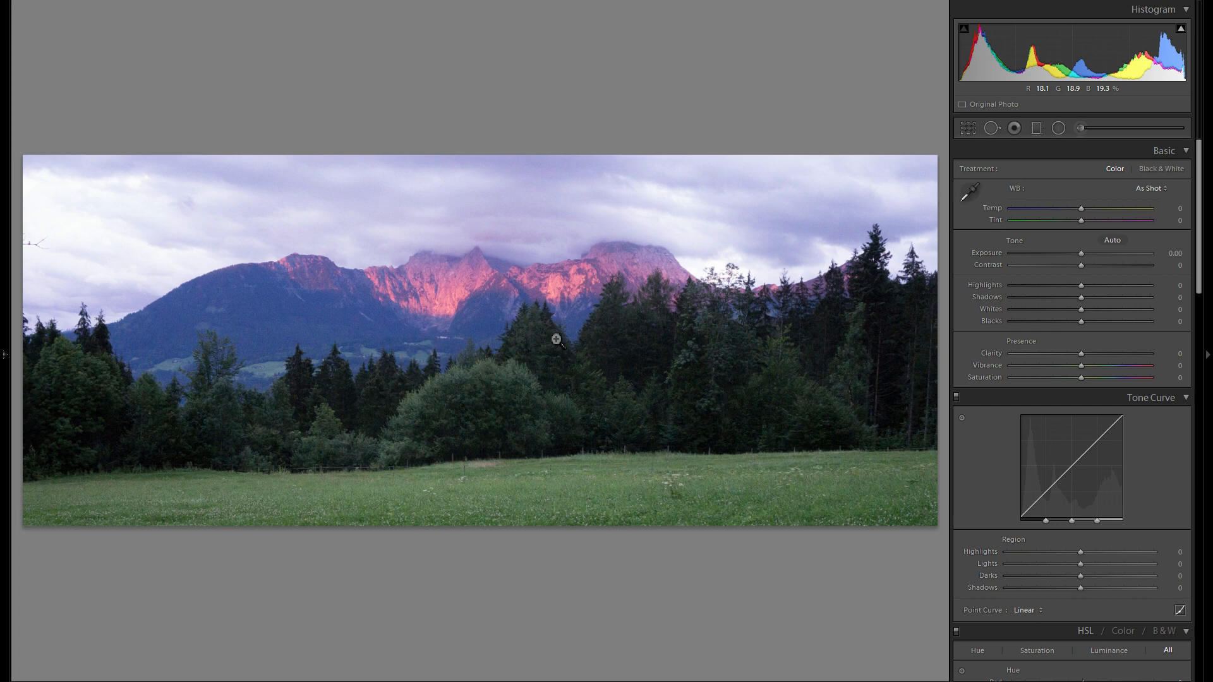
Try a roughly square crop centred on the gate, with the mountains and forest behind it
left_click(968, 128)
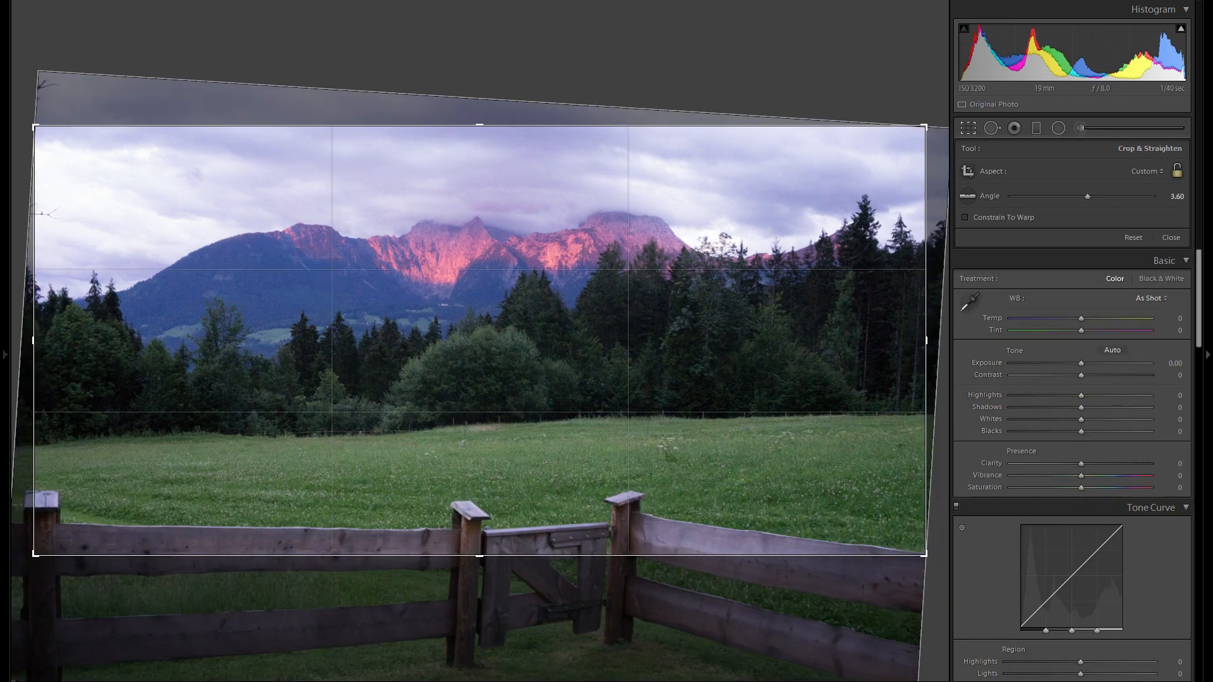
left_click_drag(924, 264, 873, 277)
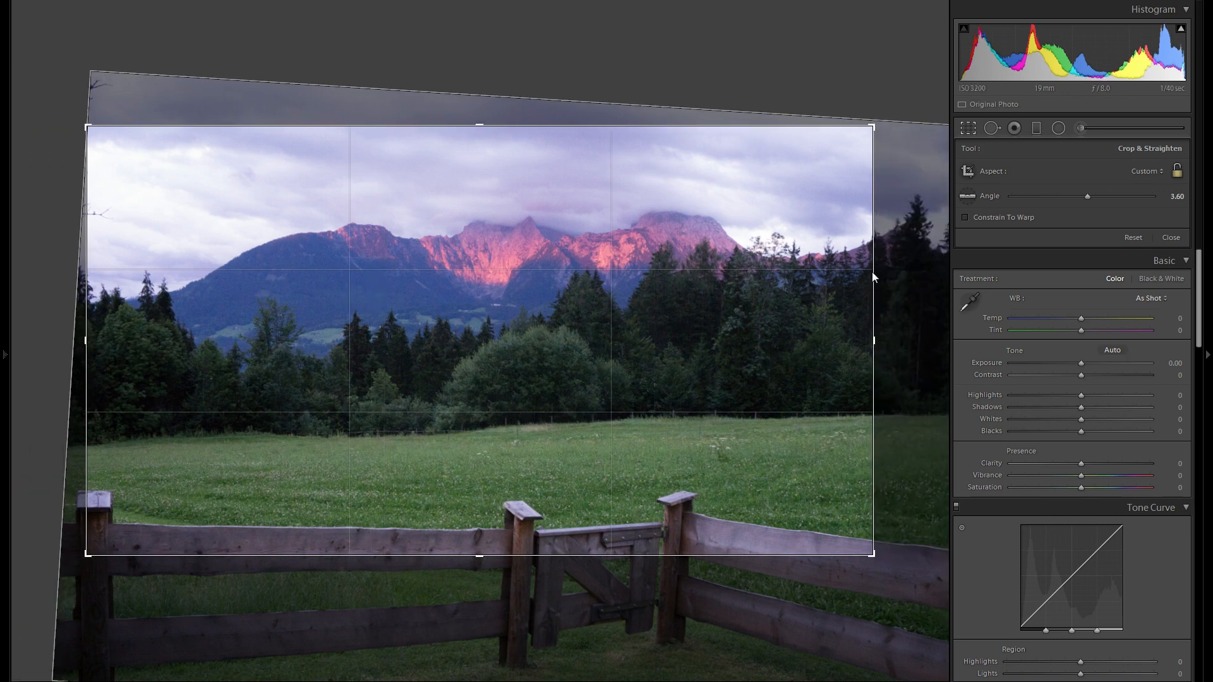
left_click_drag(86, 339, 197, 338)
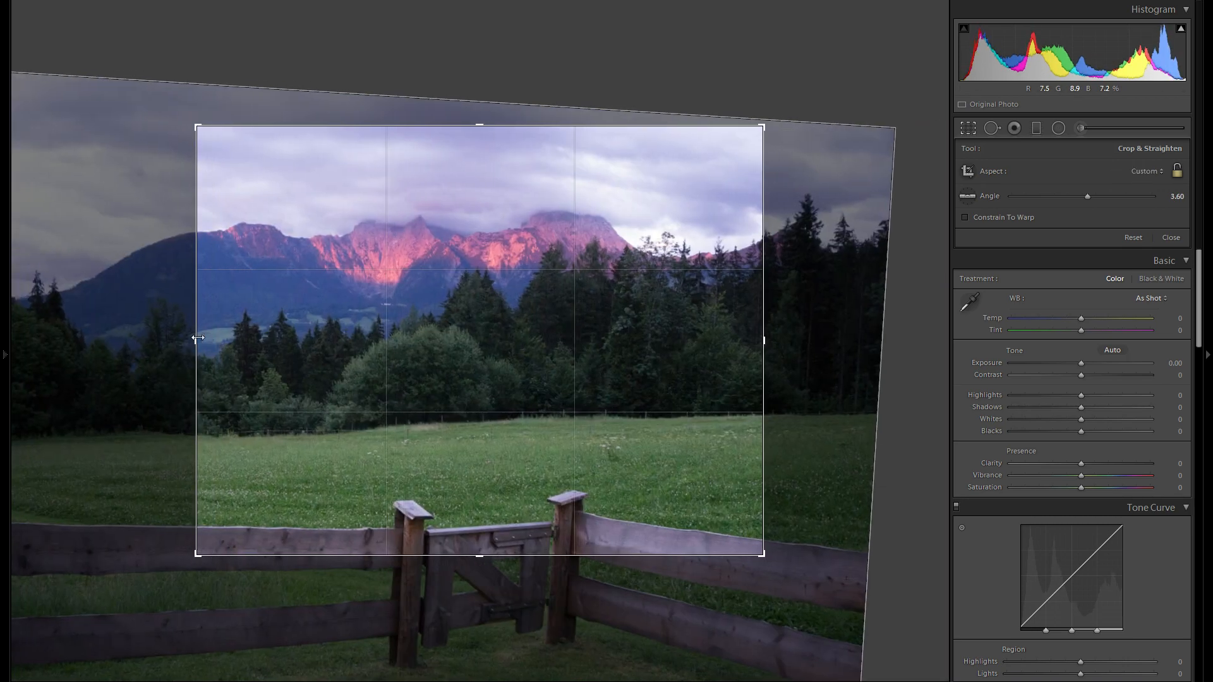
left_click_drag(470, 556, 470, 674)
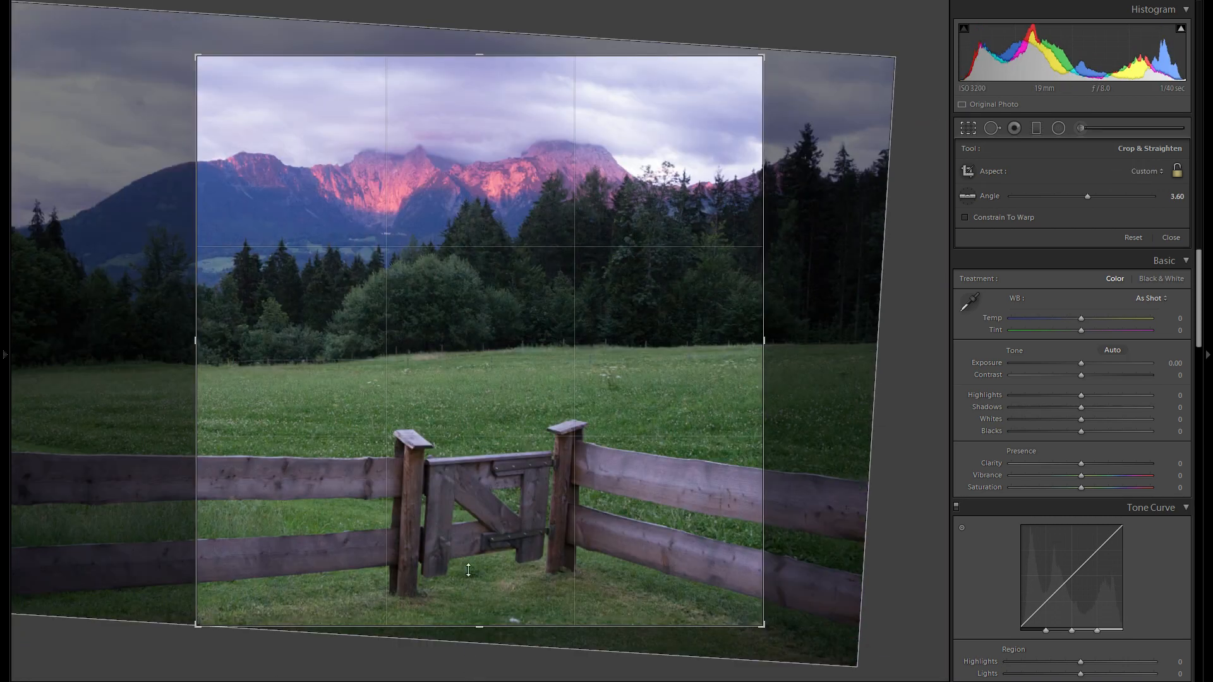
key("Return")
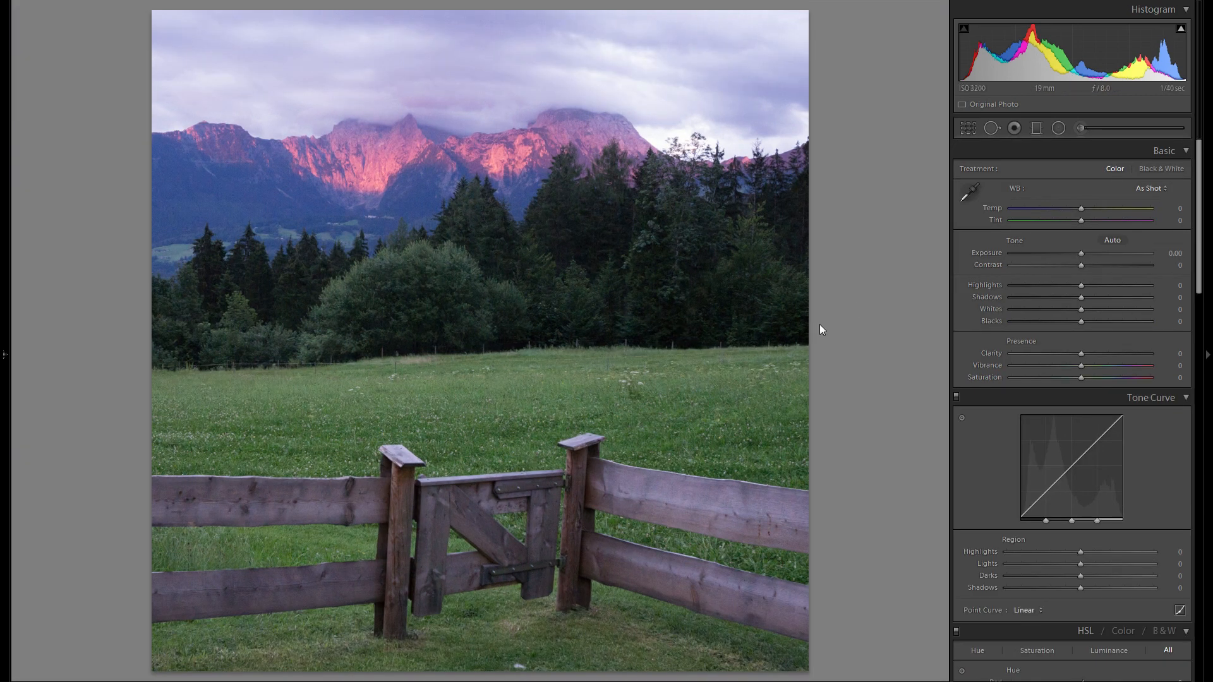
Widen the crop slightly, revert the photo to its Import state in the edit history, and leave the crop tool
left_click(968, 127)
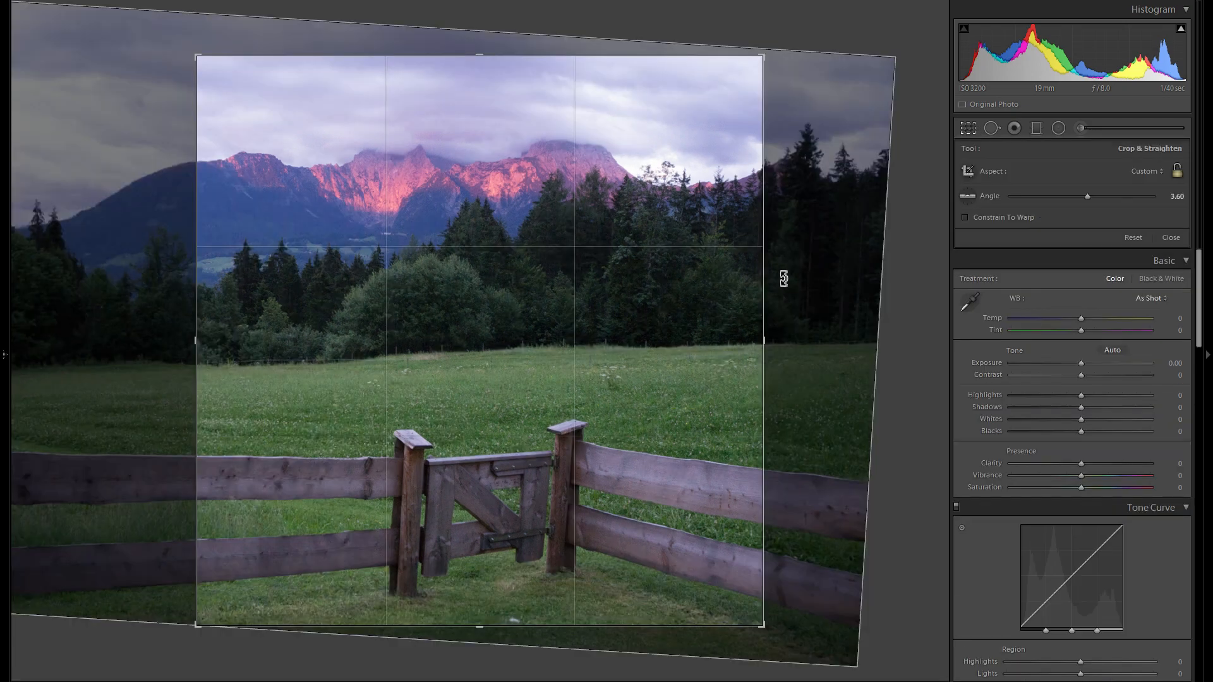
left_click_drag(764, 271, 855, 257)
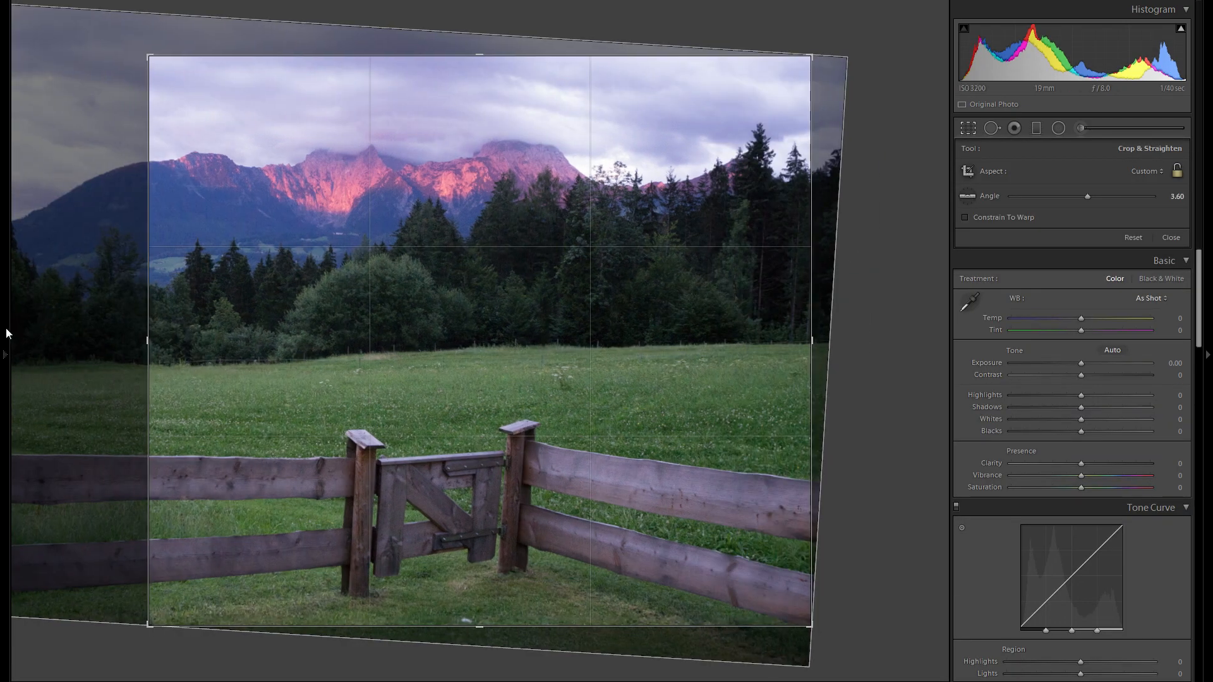
left_click(5, 354)
left_click(72, 358)
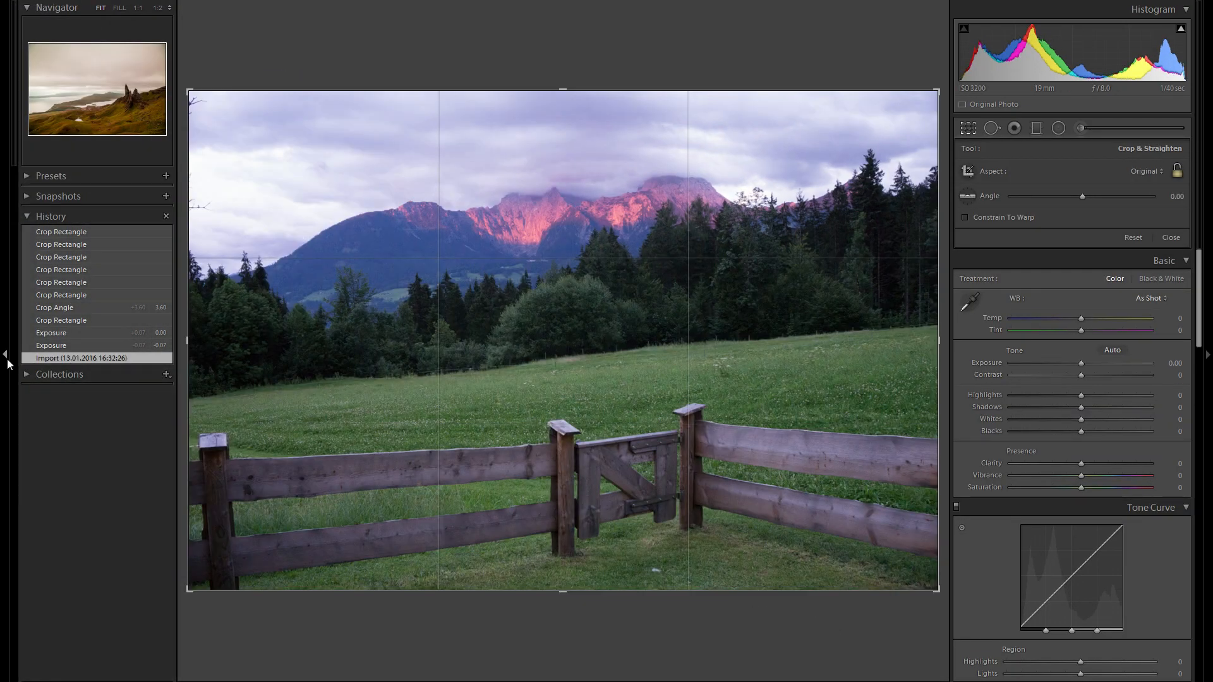
left_click(7, 363)
left_click(969, 128)
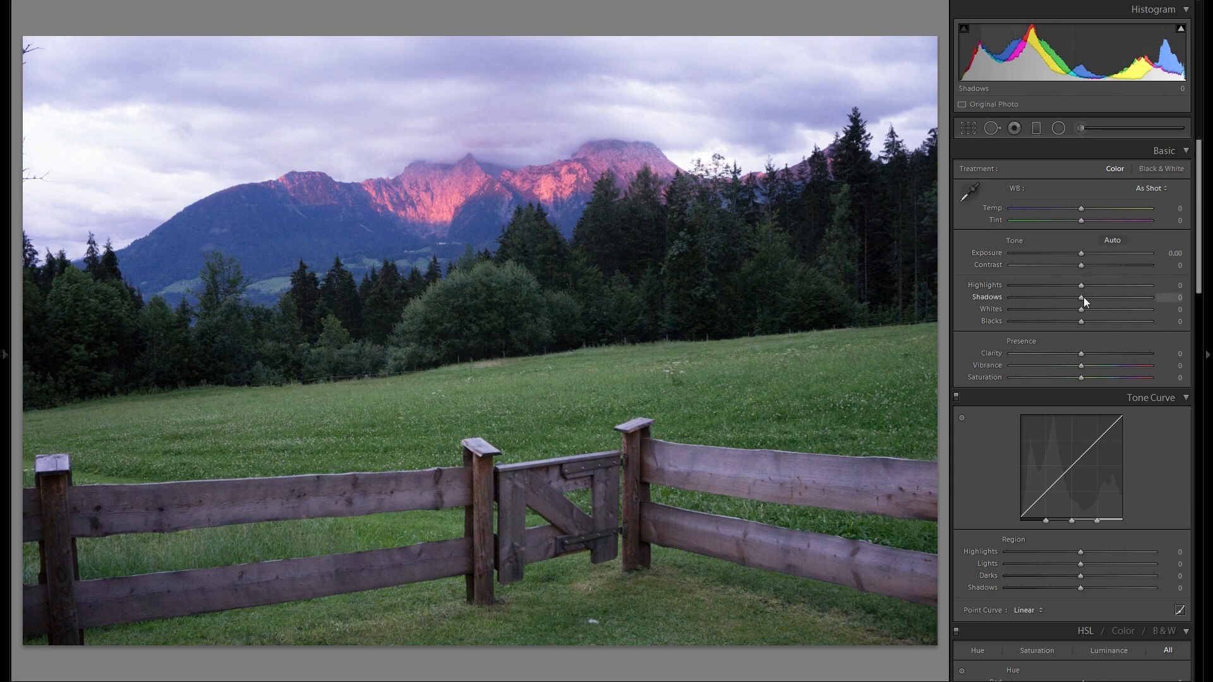
Try raising the basic Shadows adjustment to +100 and reset it
left_click_drag(1082, 297, 1173, 296)
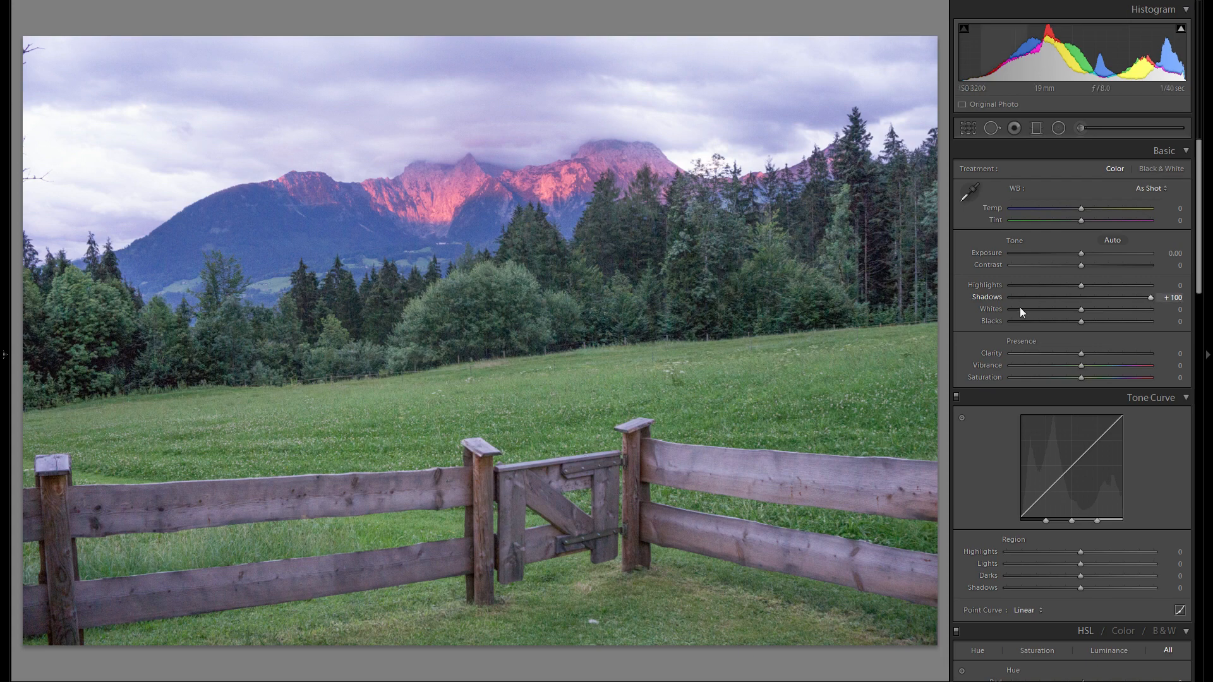
double_click(995, 297)
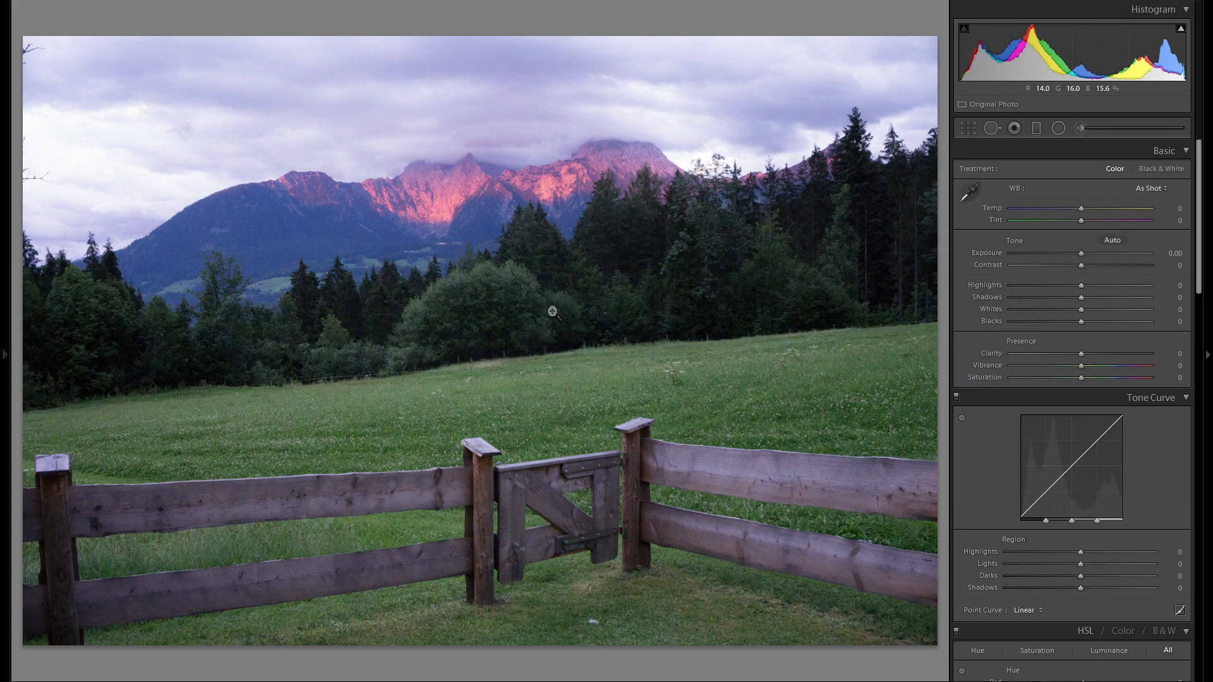
Set the basic tone adjustments to Contrast +37, Highlights −100 and Whites +38
left_click_drag(1142, 296, 1120, 265)
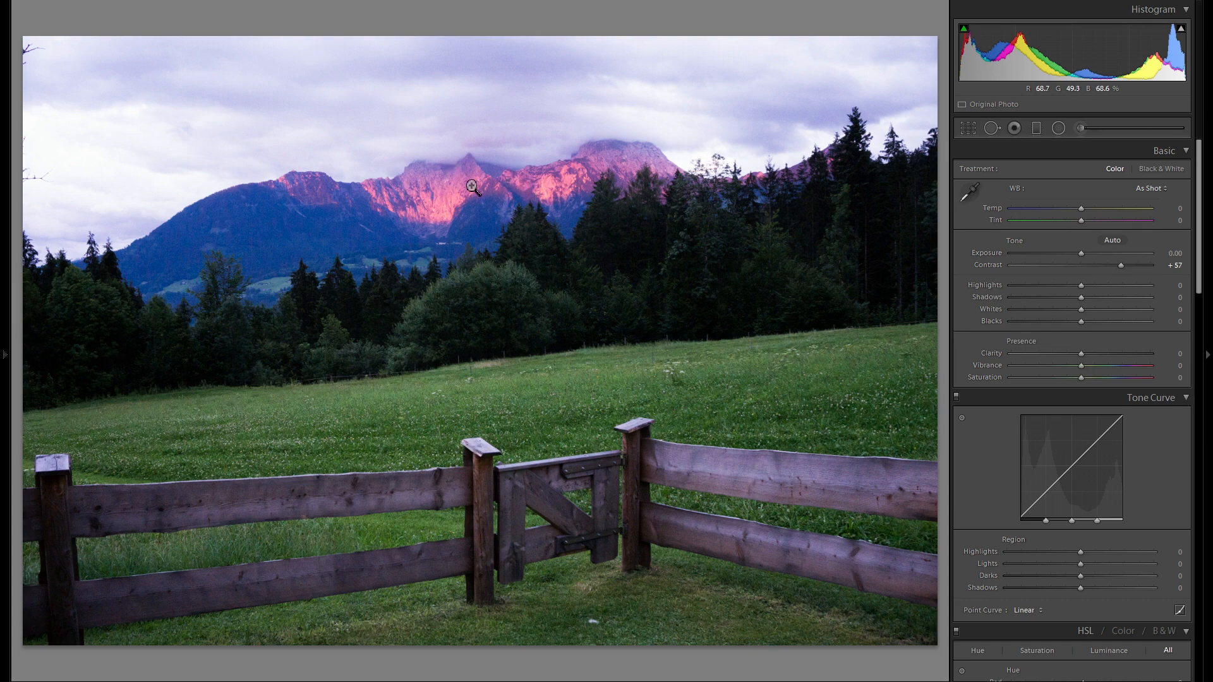
left_click_drag(1117, 267, 1078, 286)
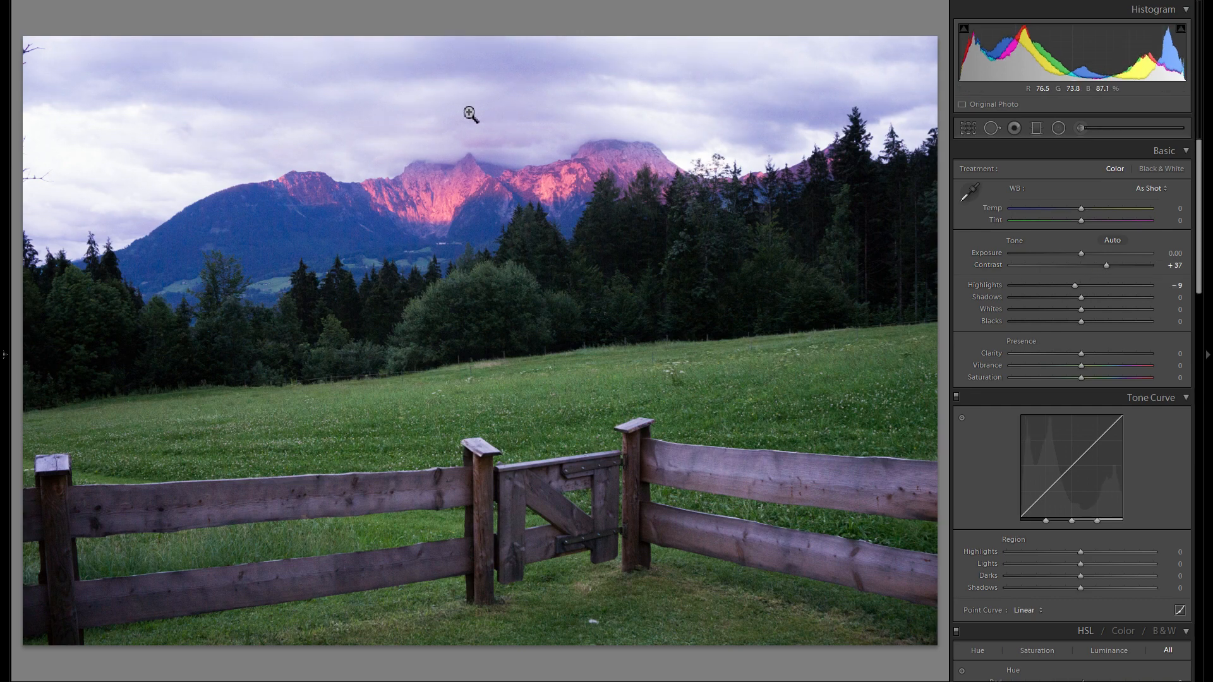
left_click_drag(1077, 284, 758, 308)
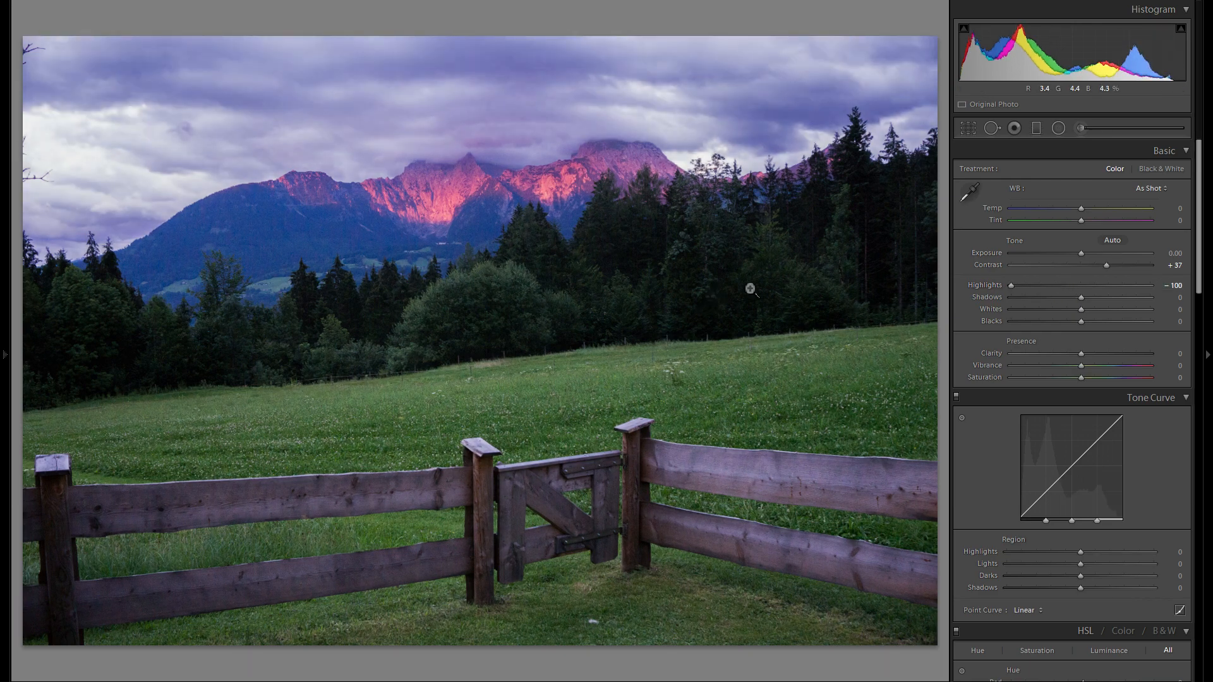
left_click_drag(1082, 309, 1109, 314)
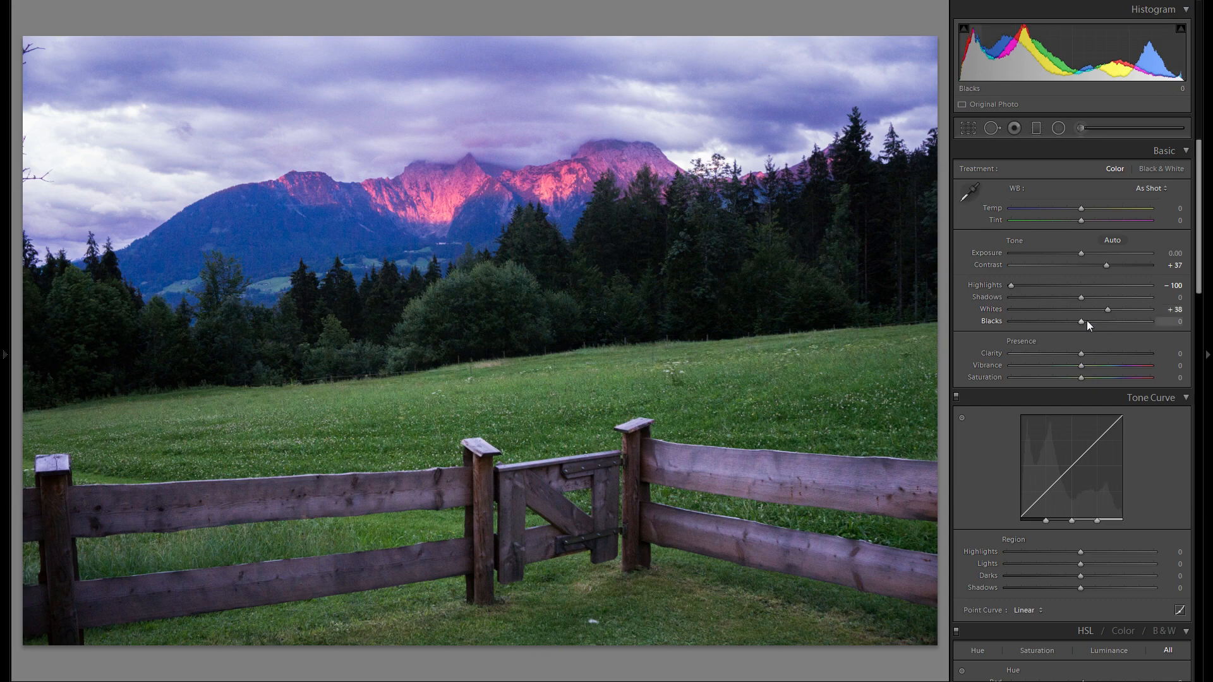
Try Blacks at −67 and reset it, and try a slight Clarity reduction to −4
left_click_drag(1059, 322, 1033, 324)
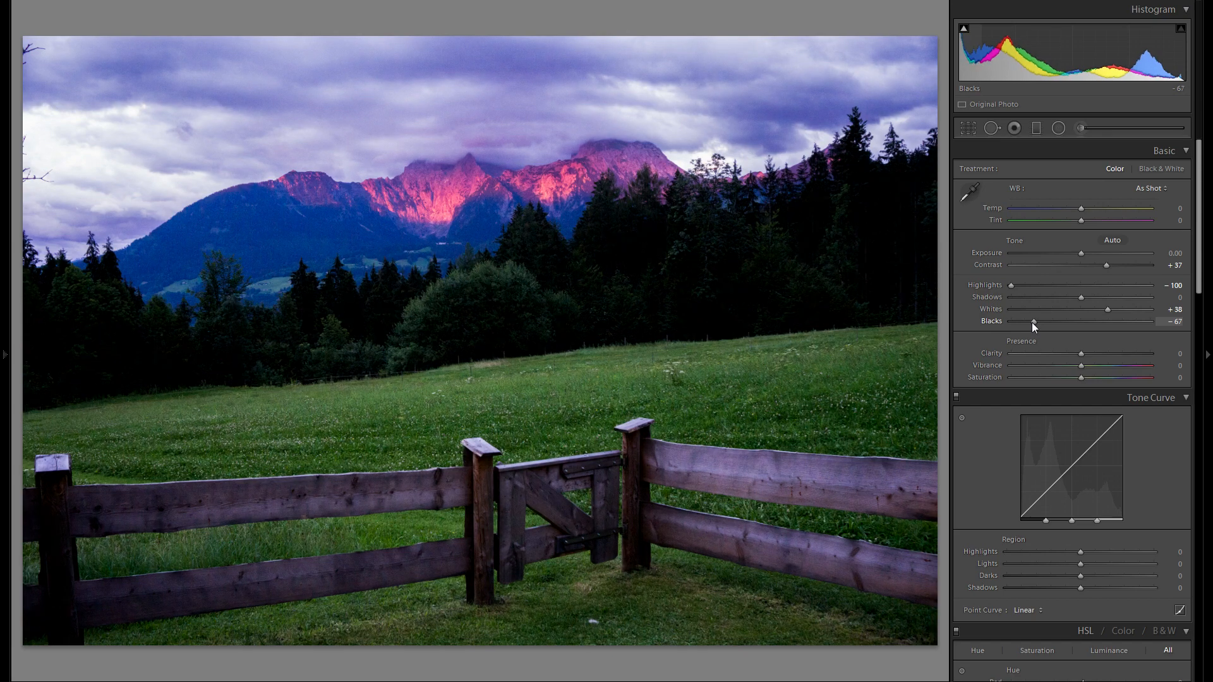
double_click(987, 320)
left_click_drag(1081, 354, 1078, 360)
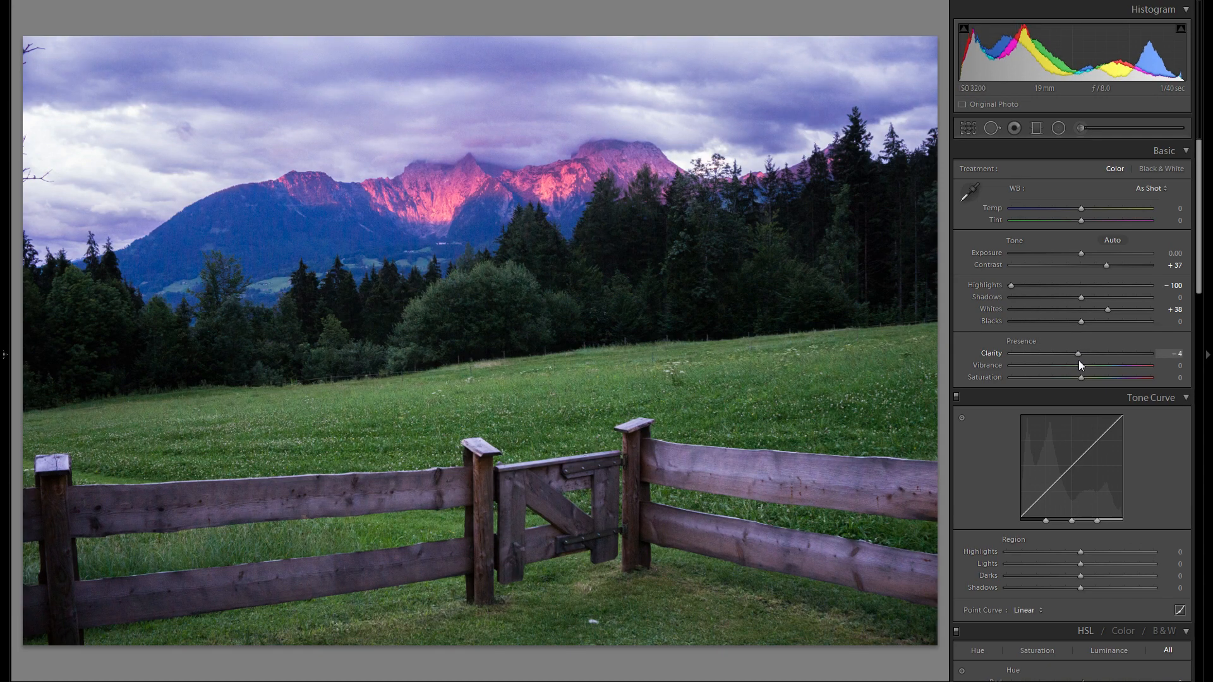
Add a slightly tilted graduated filter over the sky down to the mountains and reset its Exposure to 0.00
left_click(1036, 129)
left_click_drag(406, 108, 414, 241)
left_click_drag(412, 171, 414, 181)
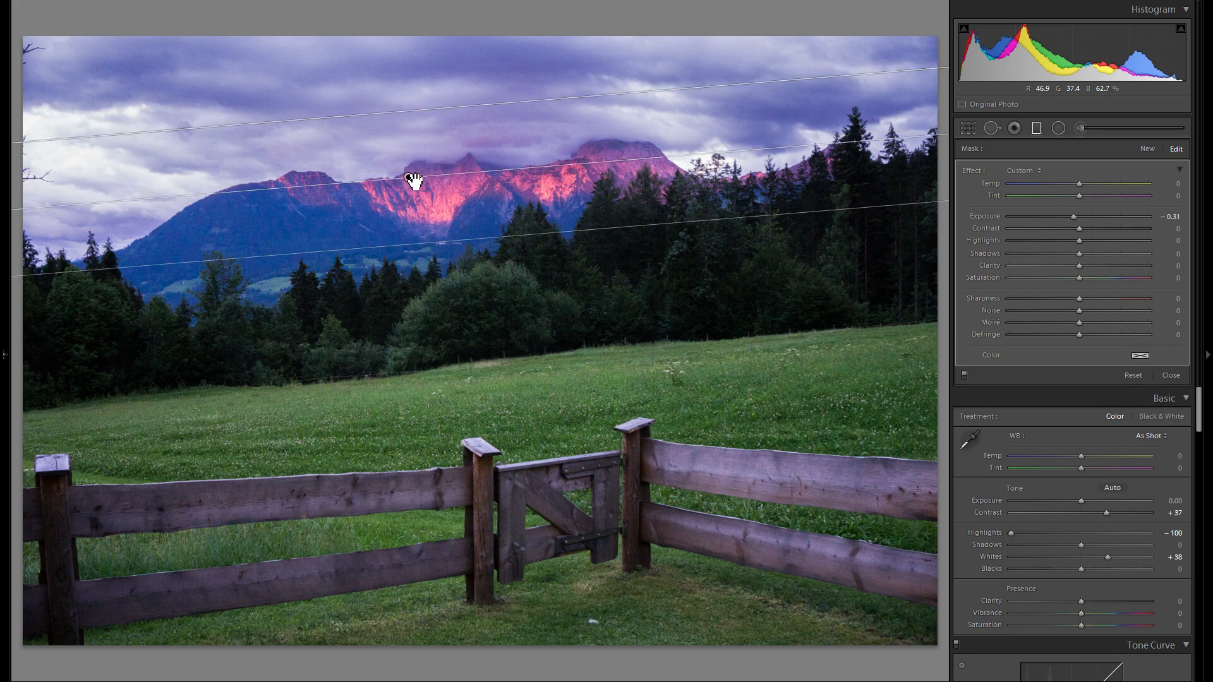
double_click(977, 216)
Set the sky filter's Clarity to 40, Contrast to 21 and Exposure to −0.16, and close the filter
left_click_drag(1105, 266, 1120, 267)
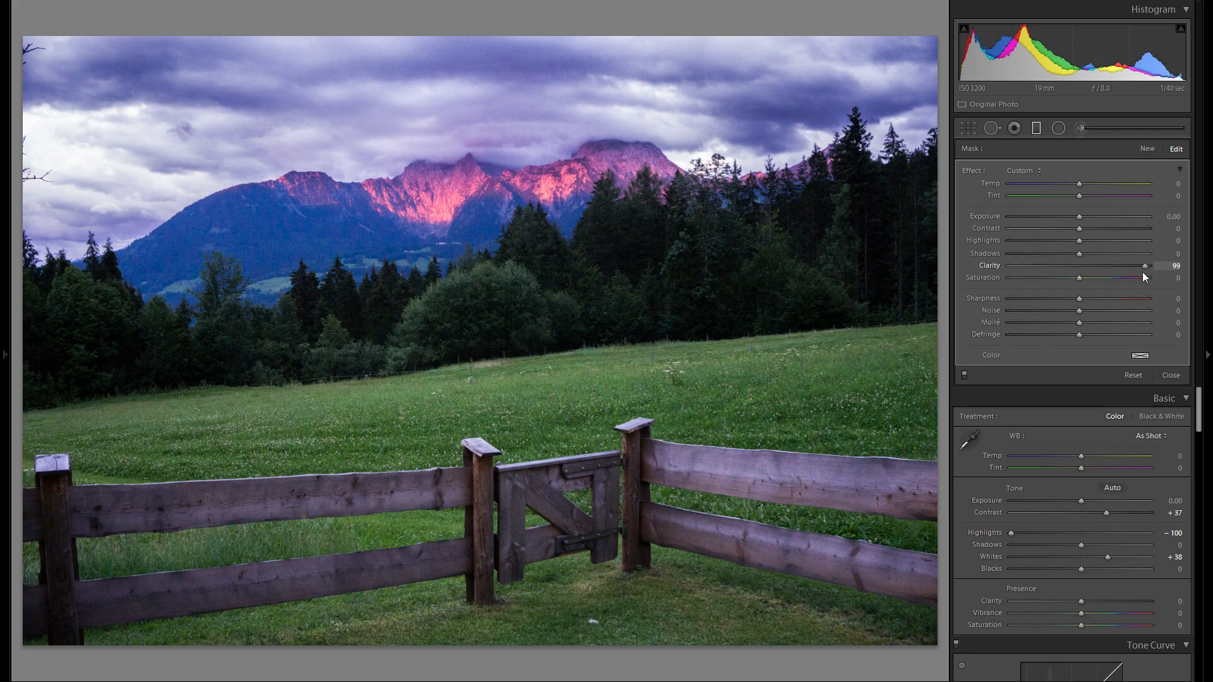
left_click_drag(1108, 275, 1107, 274)
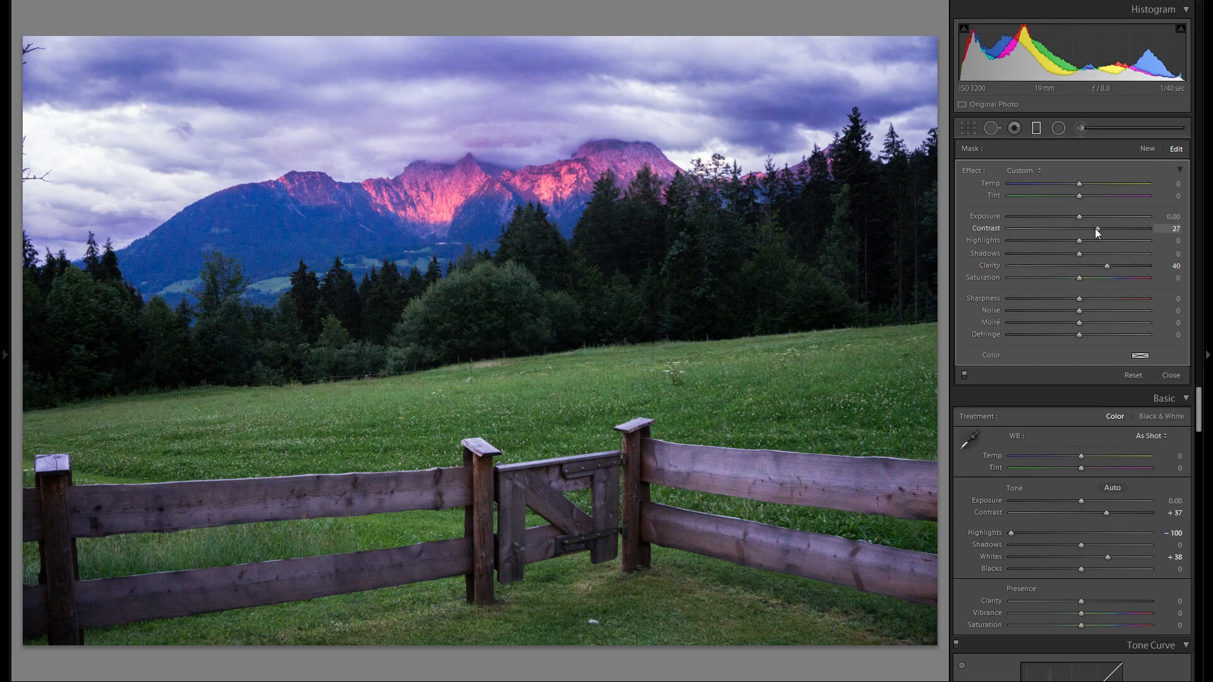
left_click_drag(1080, 216, 1076, 216)
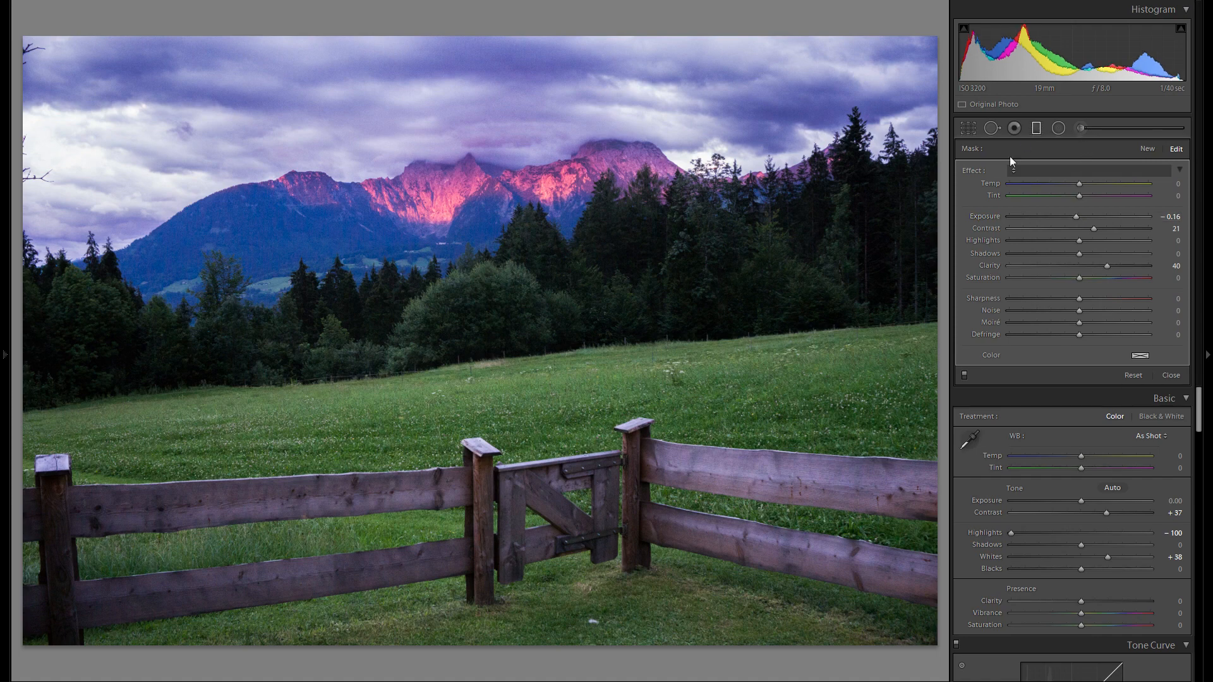
left_click(1036, 129)
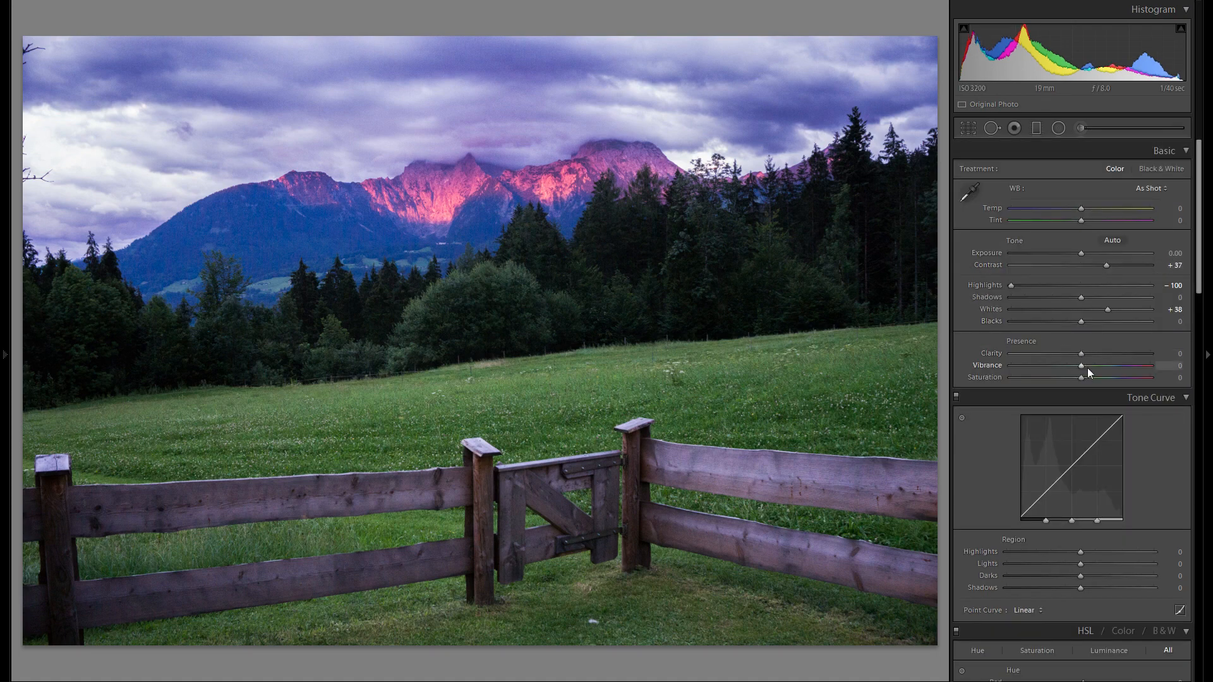
Set Vibrance to +15 and warm the white balance by setting Temp to +19
left_click_drag(1082, 365, 1096, 366)
left_click_drag(1094, 362, 1091, 361)
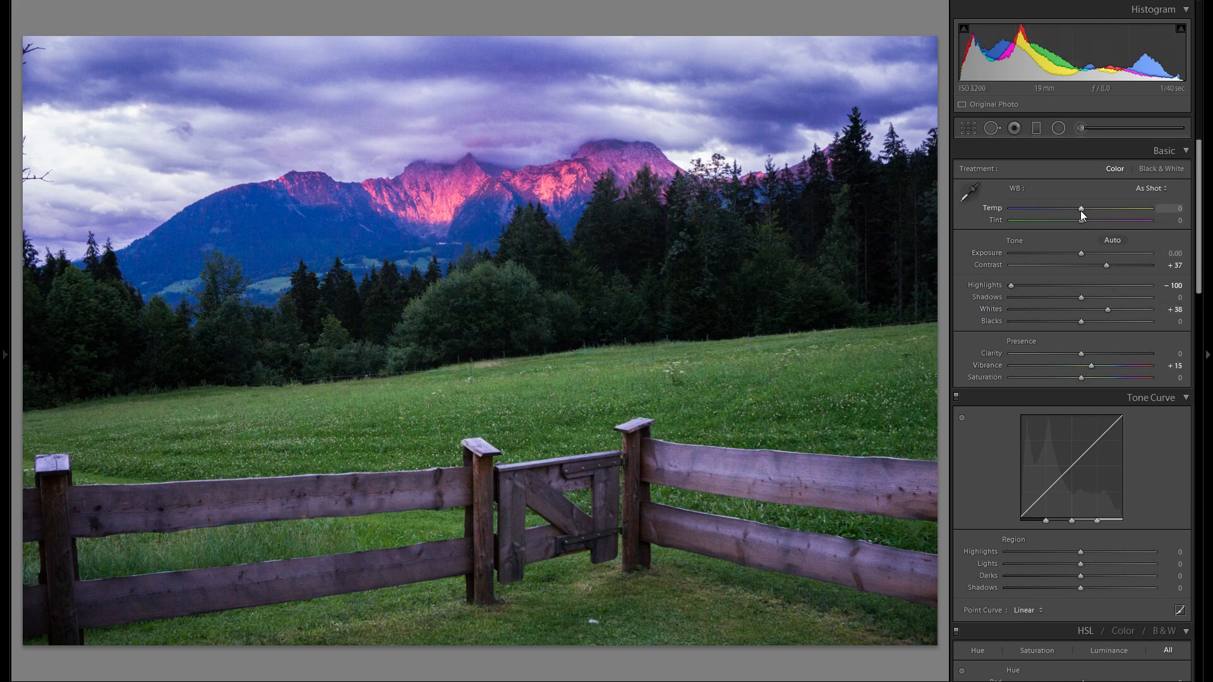
left_click(447, 190)
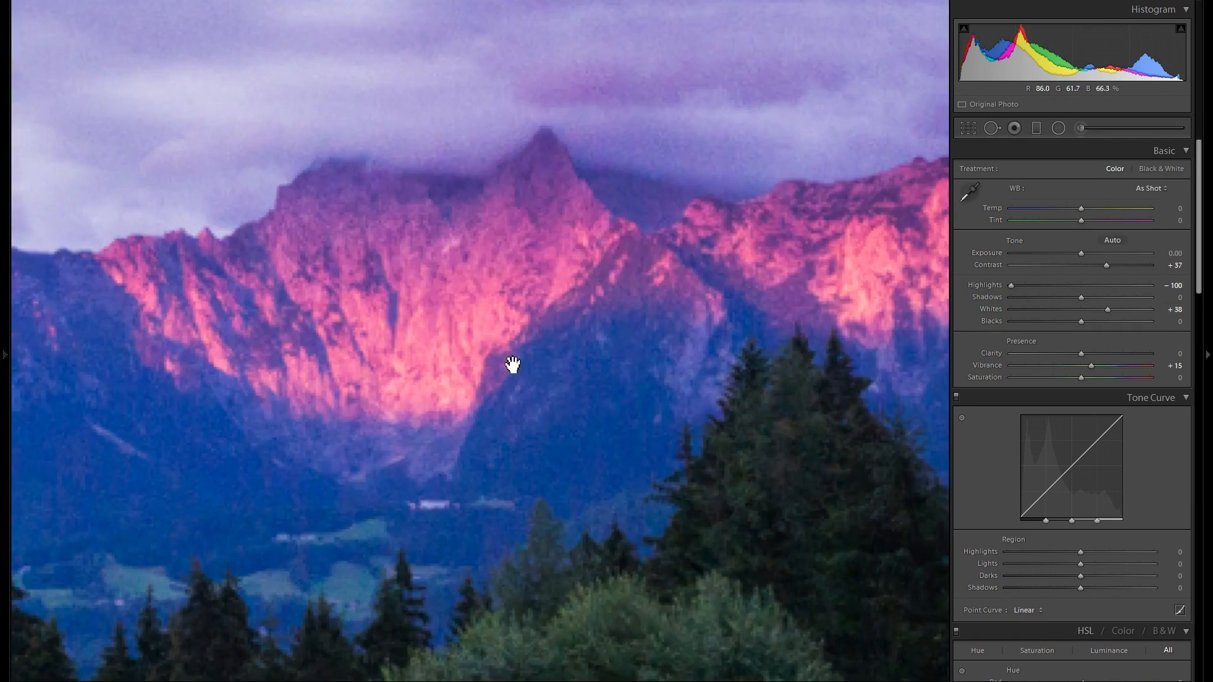
left_click_drag(663, 422, 537, 532)
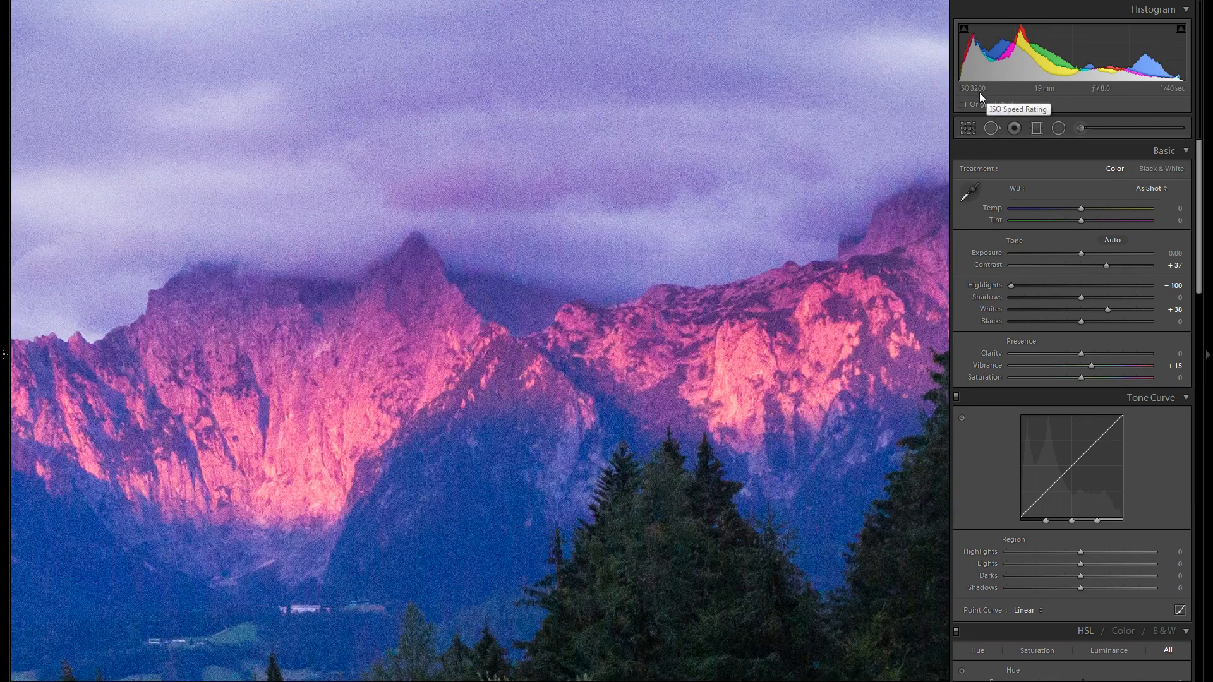
left_click_drag(382, 393, 674, 147)
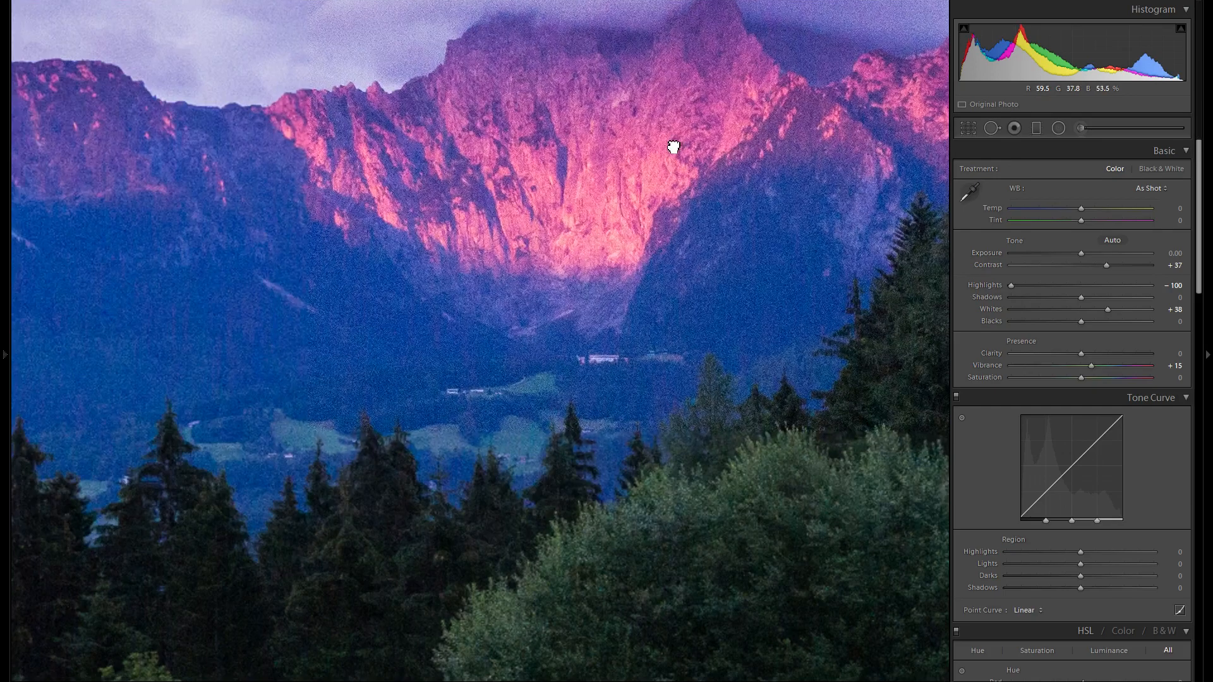
scroll(593, 391, "down", 10)
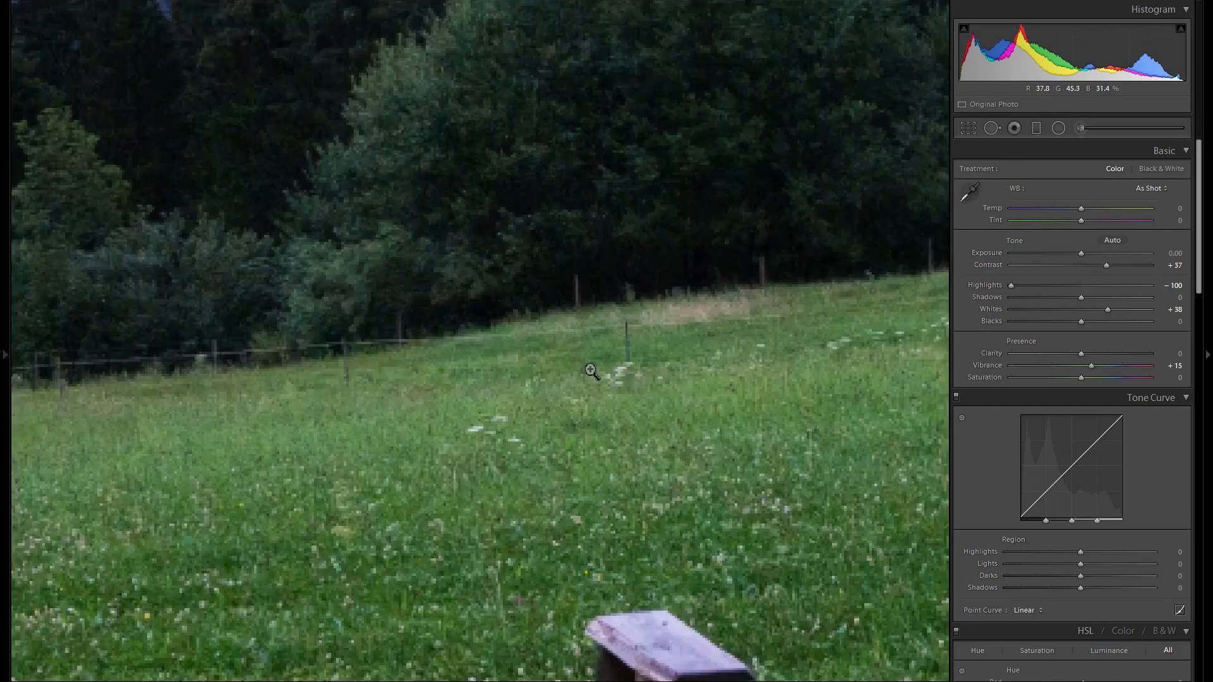
left_click(592, 372)
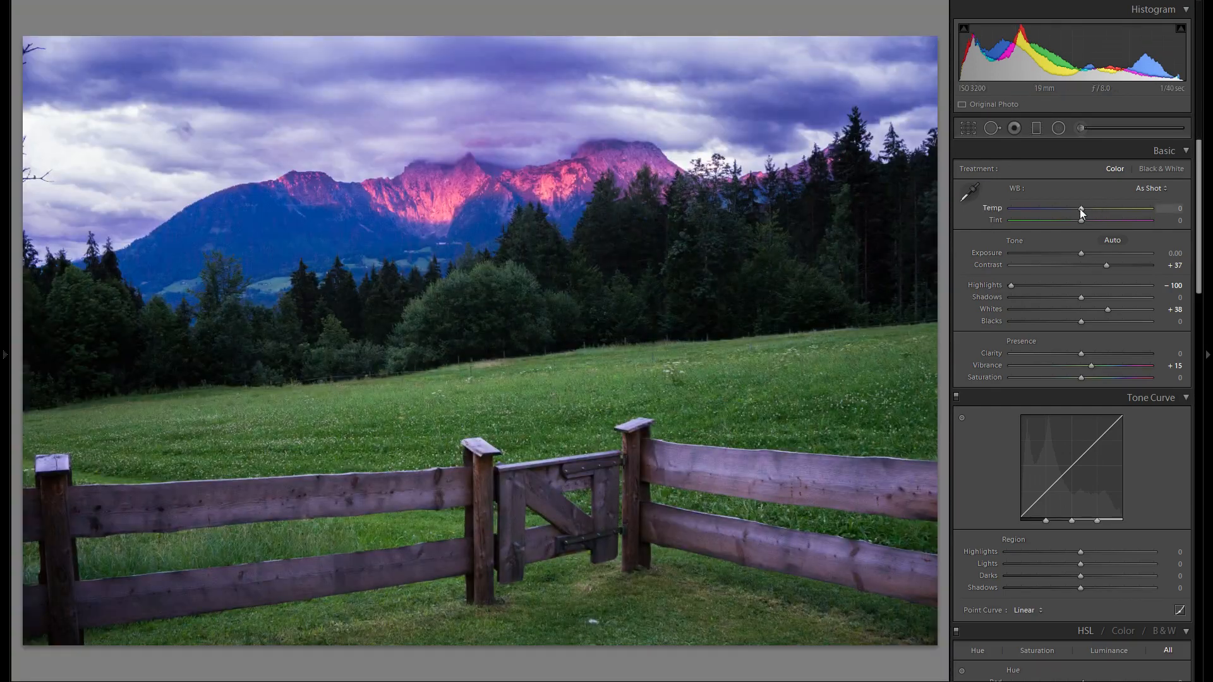
left_click_drag(1081, 208, 1094, 212)
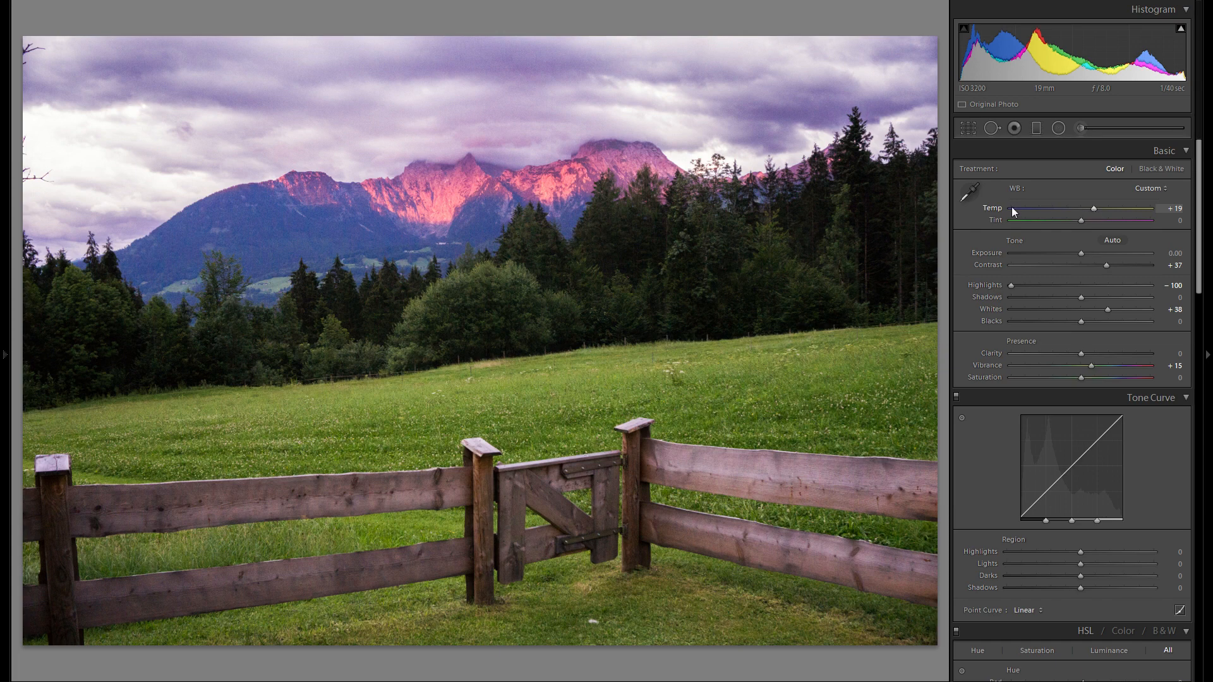
key("ctrl+z")
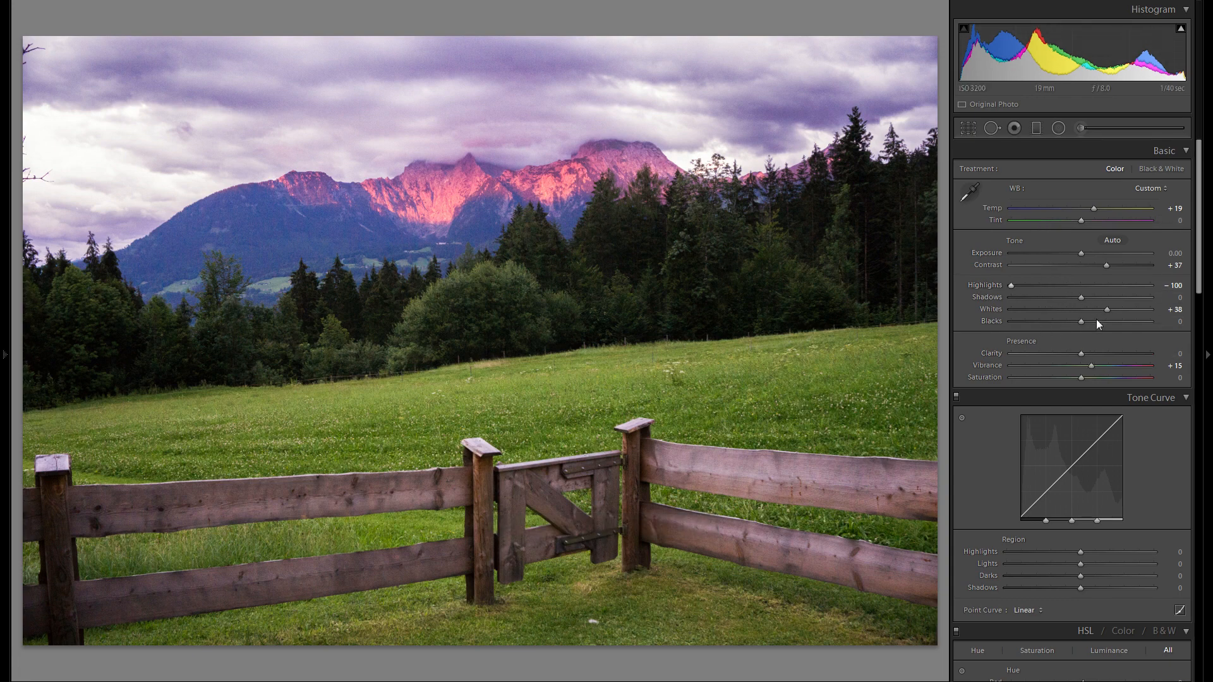
Raise the Highlights region of the tone curve to +39
scroll(1096, 320, "down", 4)
scroll(1083, 332, "up", 2)
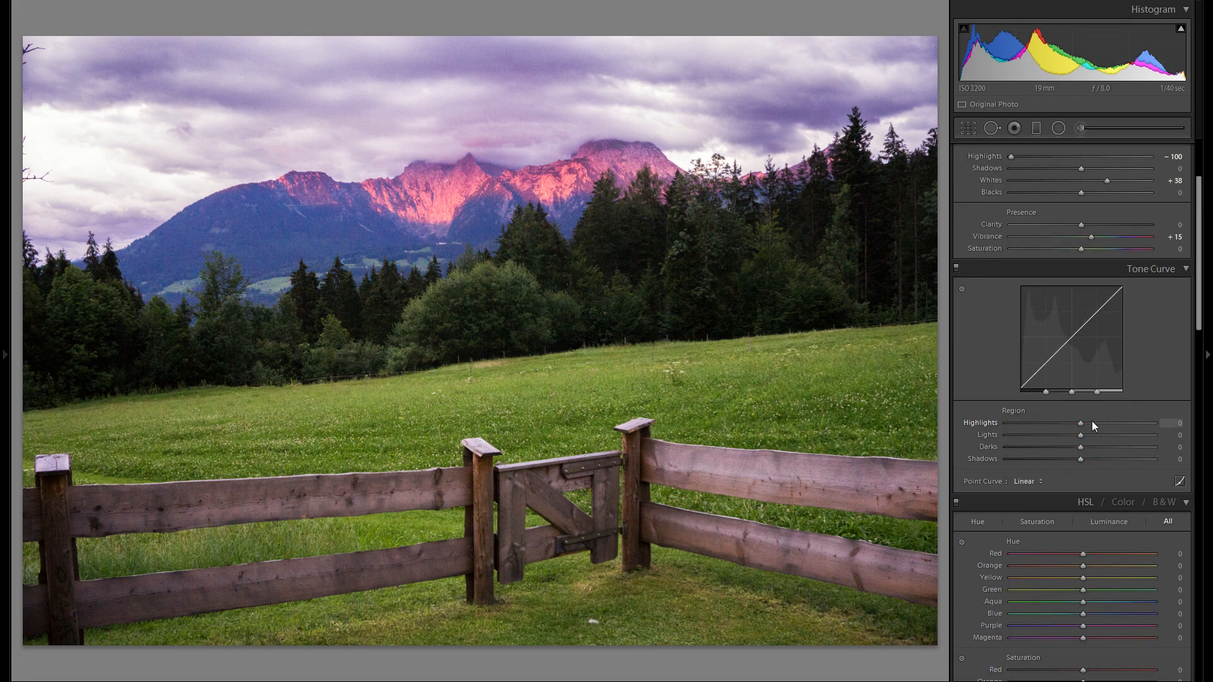
left_click_drag(1079, 423, 1109, 426)
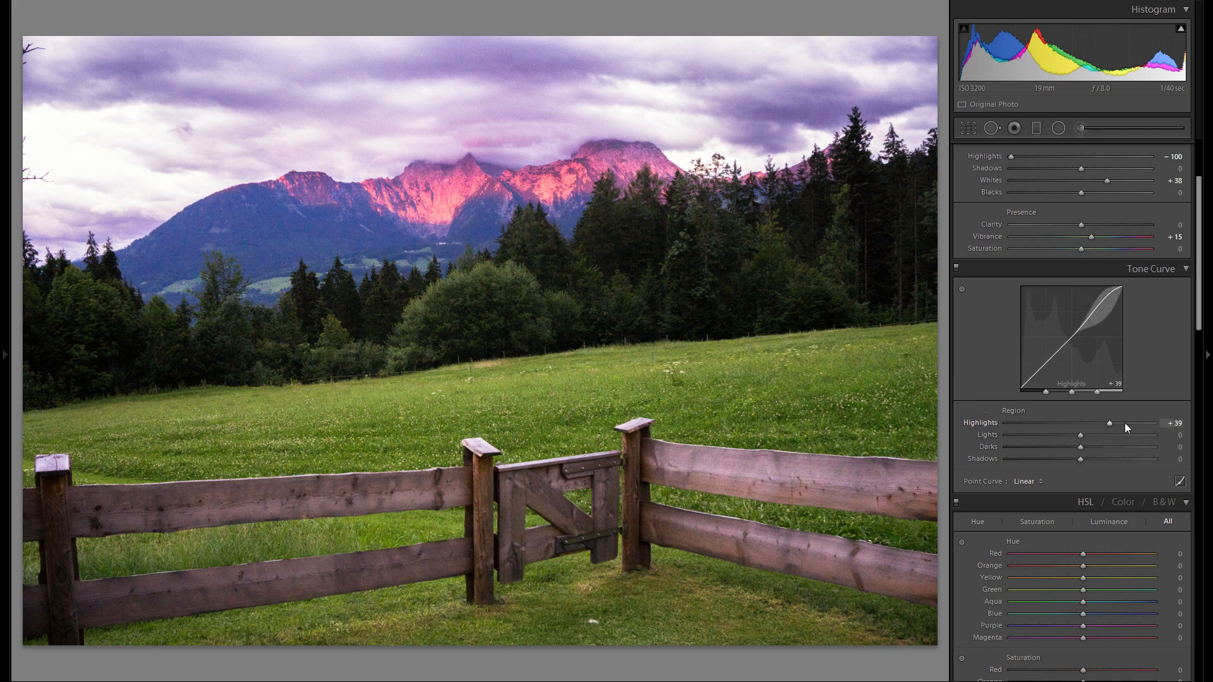
Set the tone curve regions to Highlights +26, Lights −2, Darks −9 and Shadows +29
left_click_drag(1104, 424, 1082, 433)
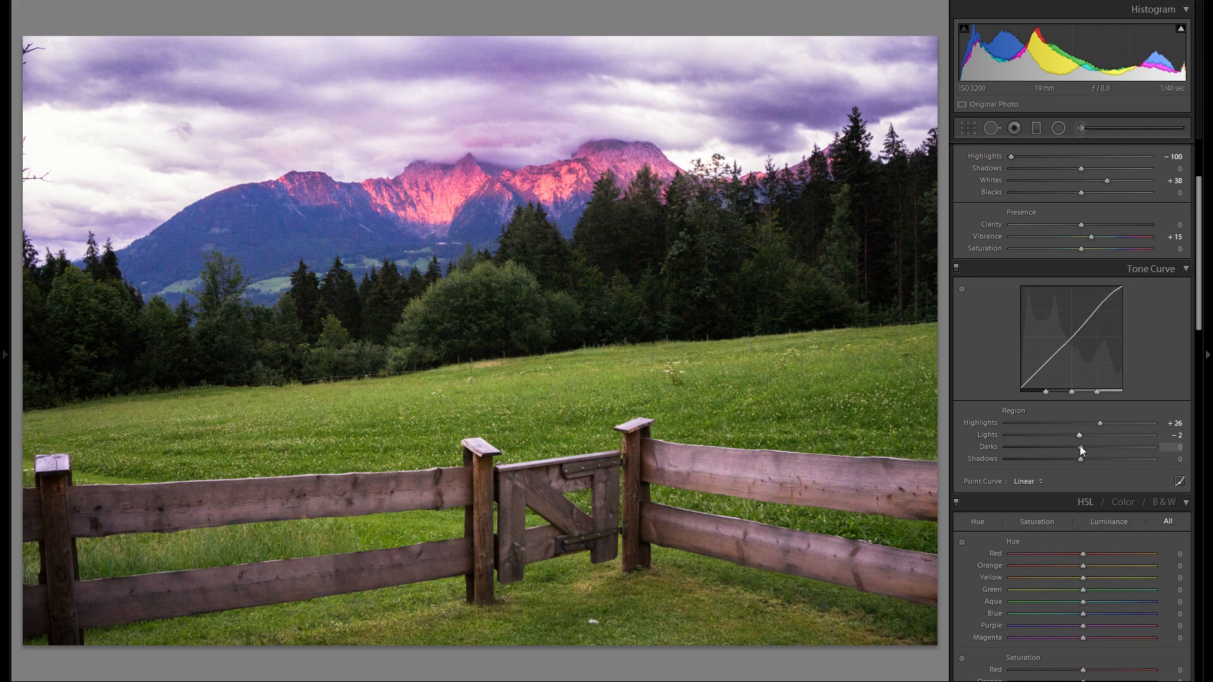
left_click_drag(1080, 447, 1107, 463)
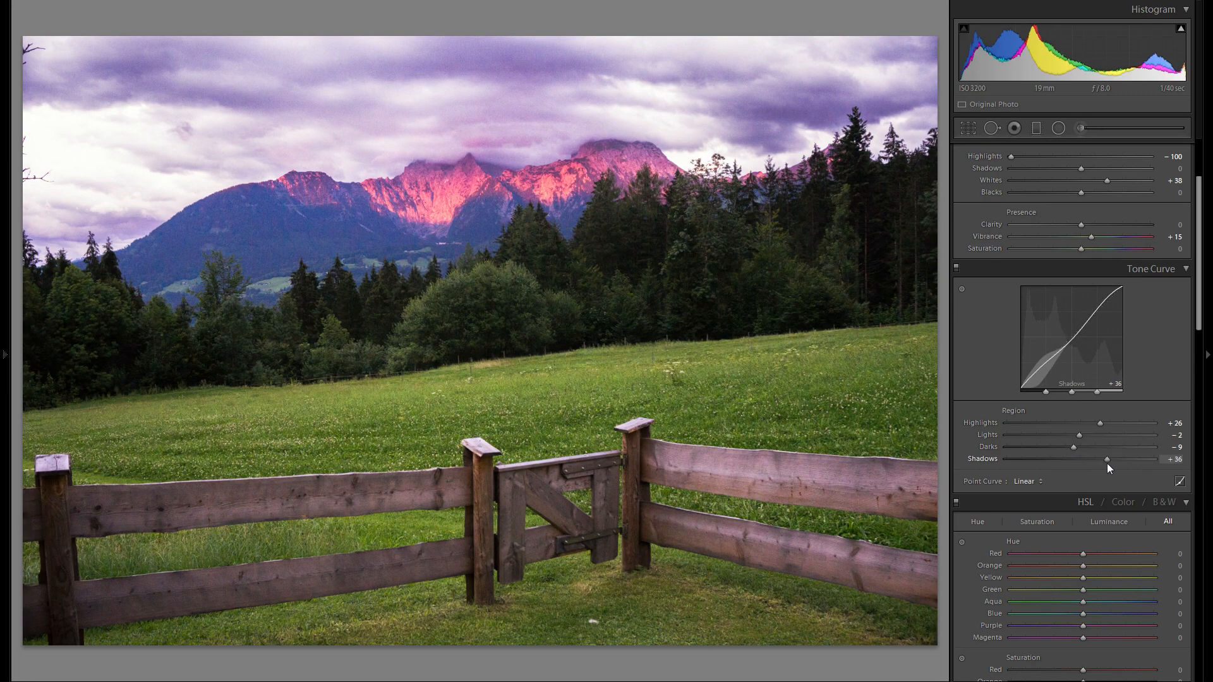
Try shifting the Red hue slightly in the HSL adjustments, and reset it to 0
scroll(1037, 450, "down", 2)
scroll(1037, 449, "down", 2)
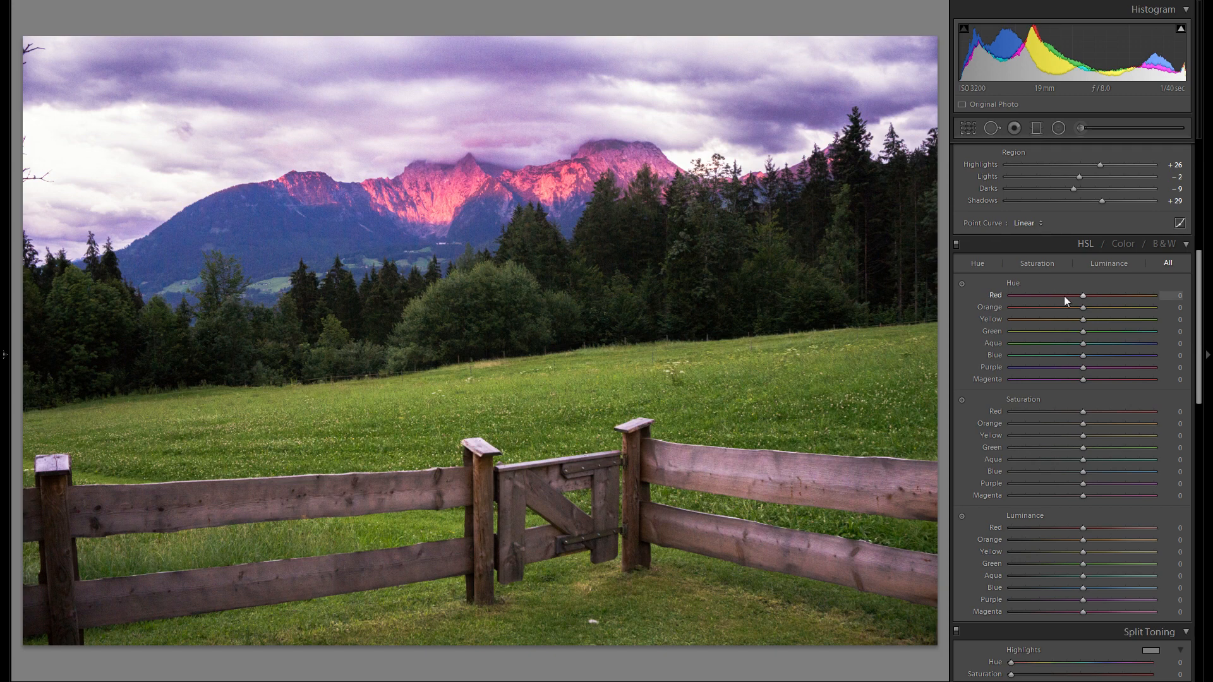
left_click_drag(1082, 296, 1077, 298)
double_click(1000, 296)
Reduce noise with Luminance 50 and Color 56 while viewing the mountains at 1:1, and compare the photo with and without the Detail adjustments
scroll(1097, 382, "down", 4)
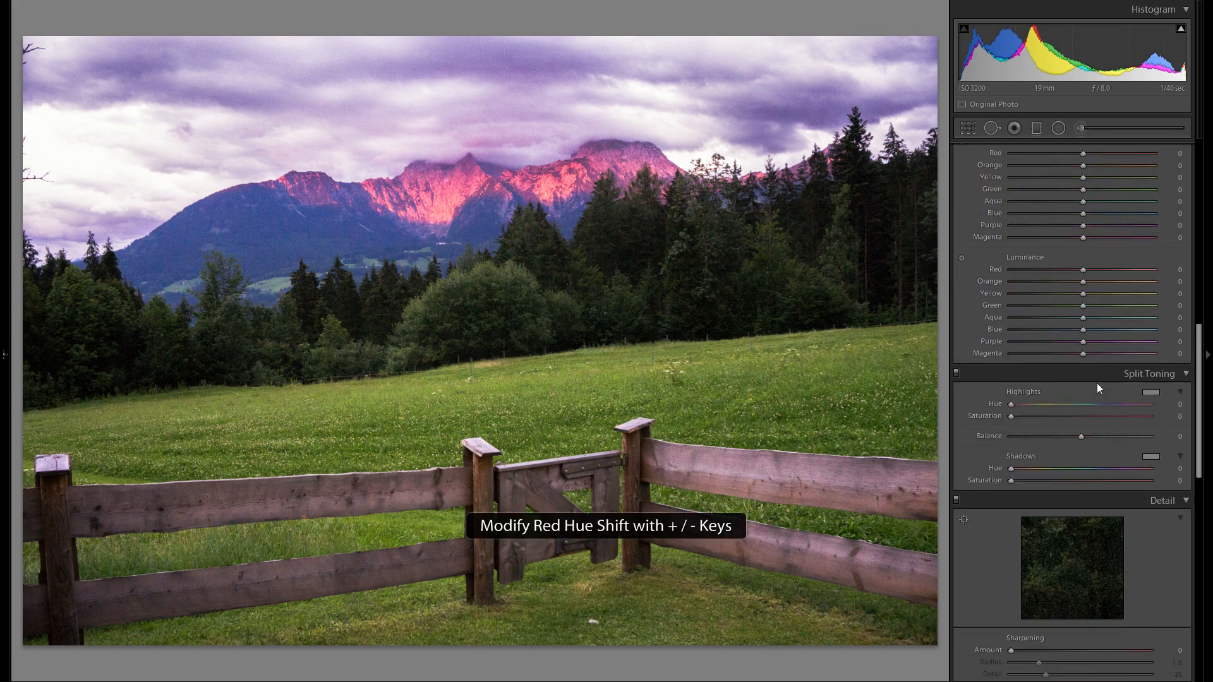
scroll(1096, 383, "down", 2)
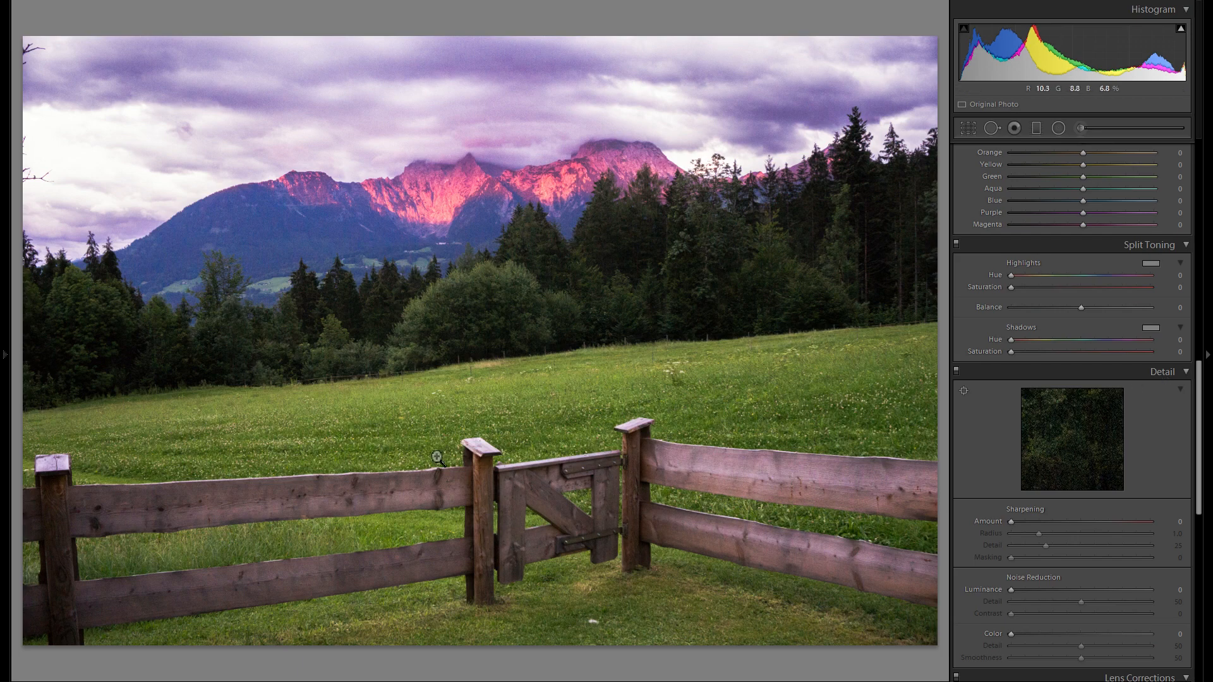
left_click(416, 391)
left_click_drag(414, 106, 589, 498)
left_click_drag(533, 247, 568, 398)
left_click(654, 169)
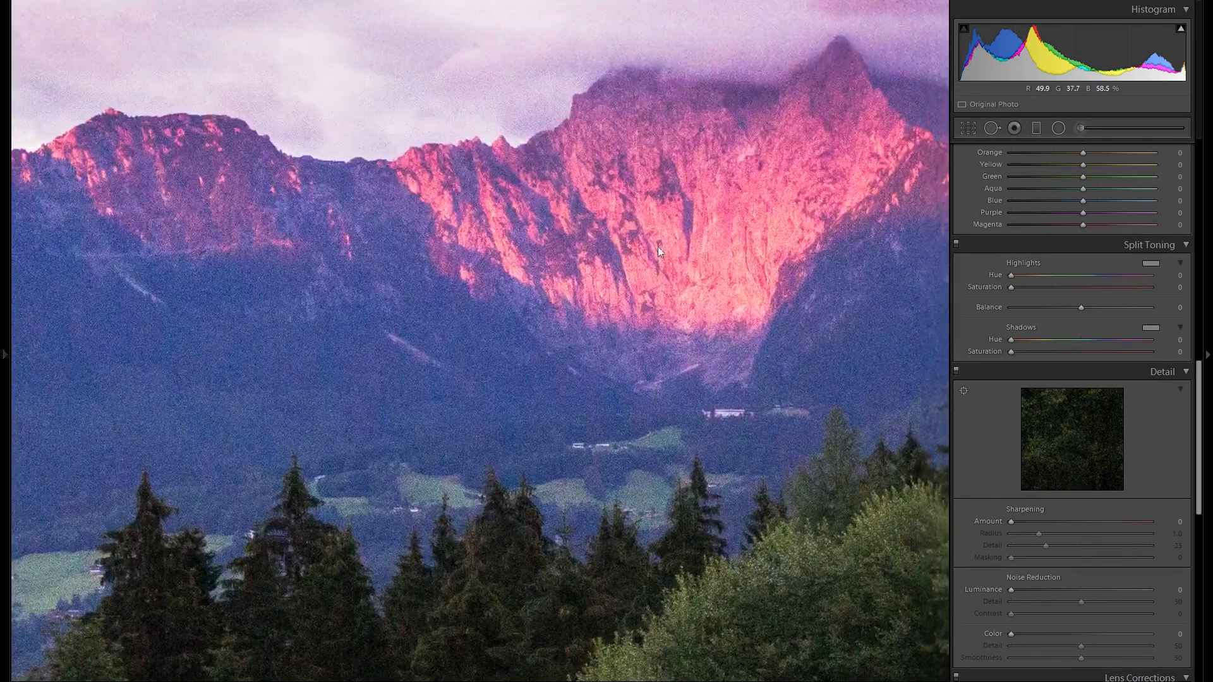
scroll(1053, 574, "down", 2)
left_click(1086, 503)
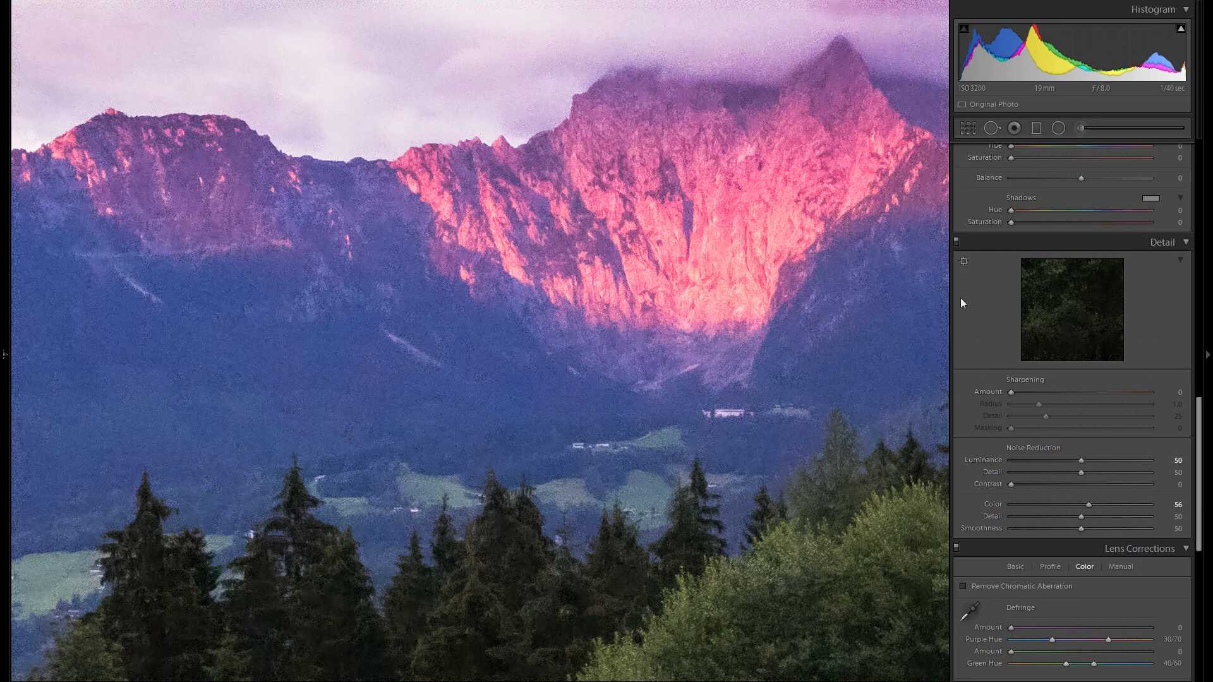
left_click(957, 241)
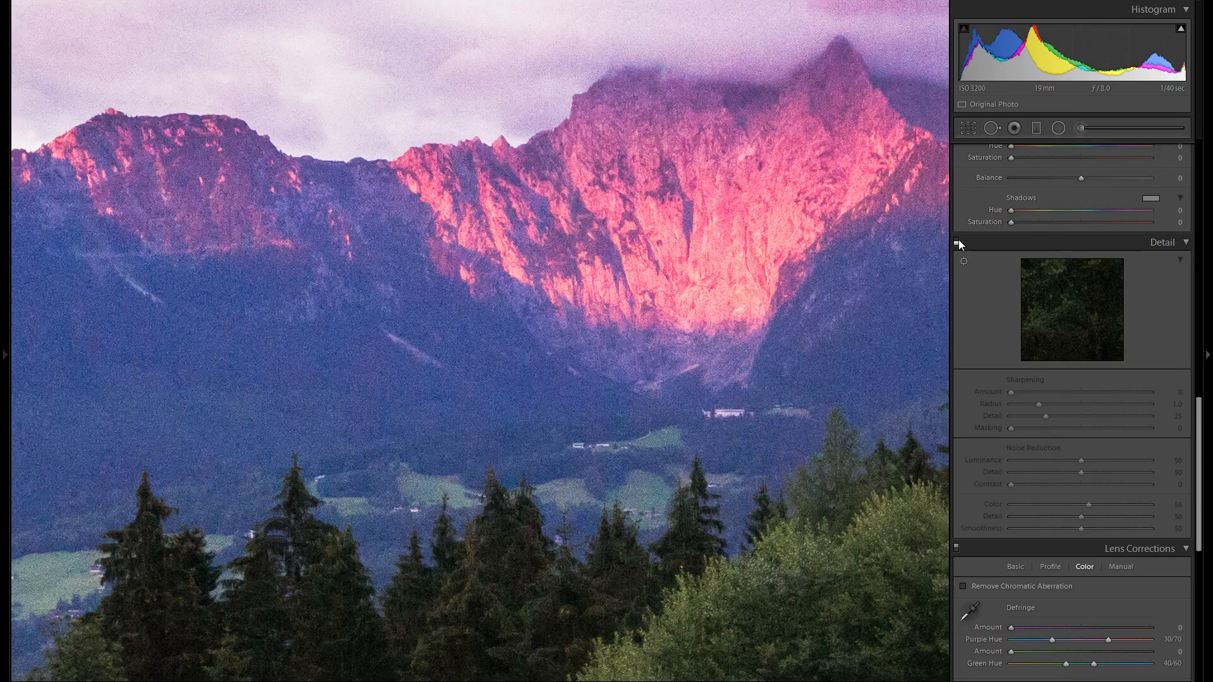
left_click(958, 241)
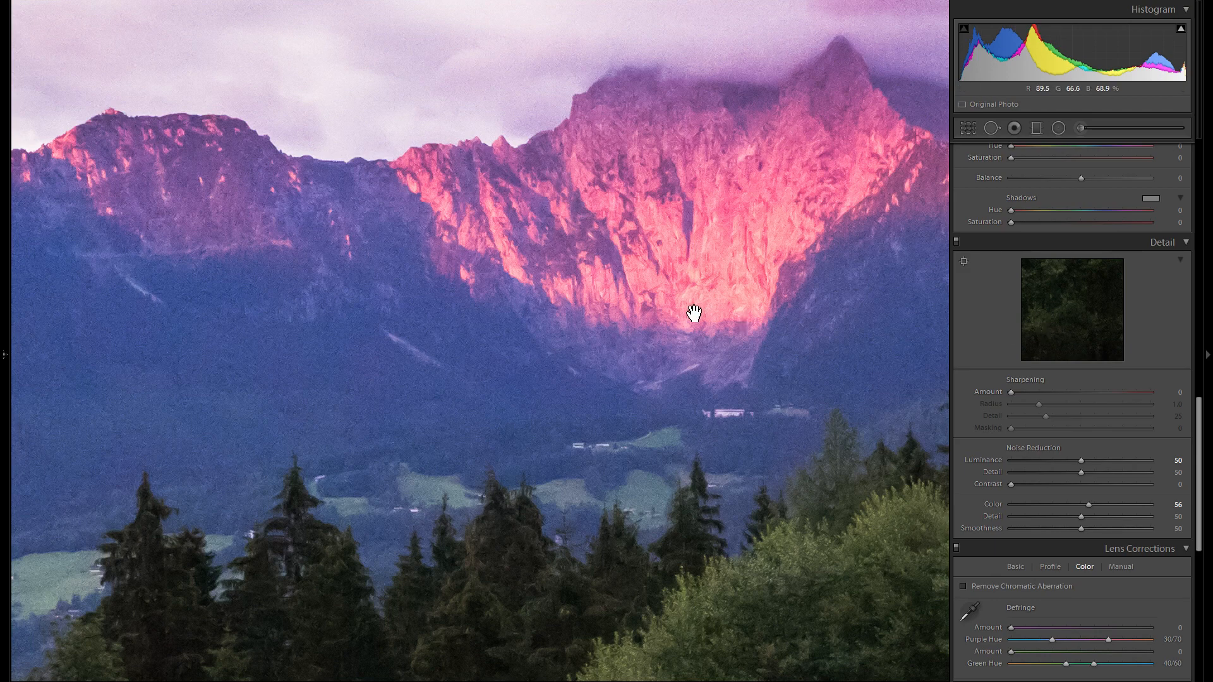
Set the sharpening Amount to 24 and Masking to 51, compare with the Detail adjustments off, and return to the full photo
left_click_drag(1089, 392, 1033, 391)
left_click(1080, 428)
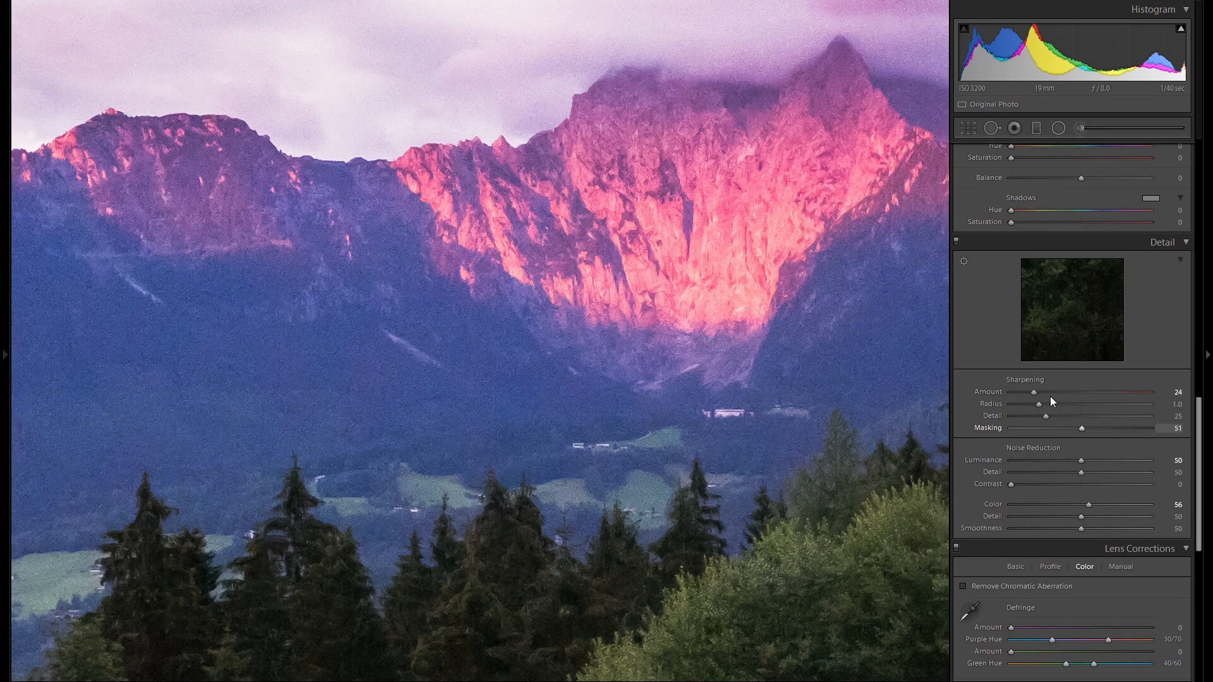
left_click(956, 241)
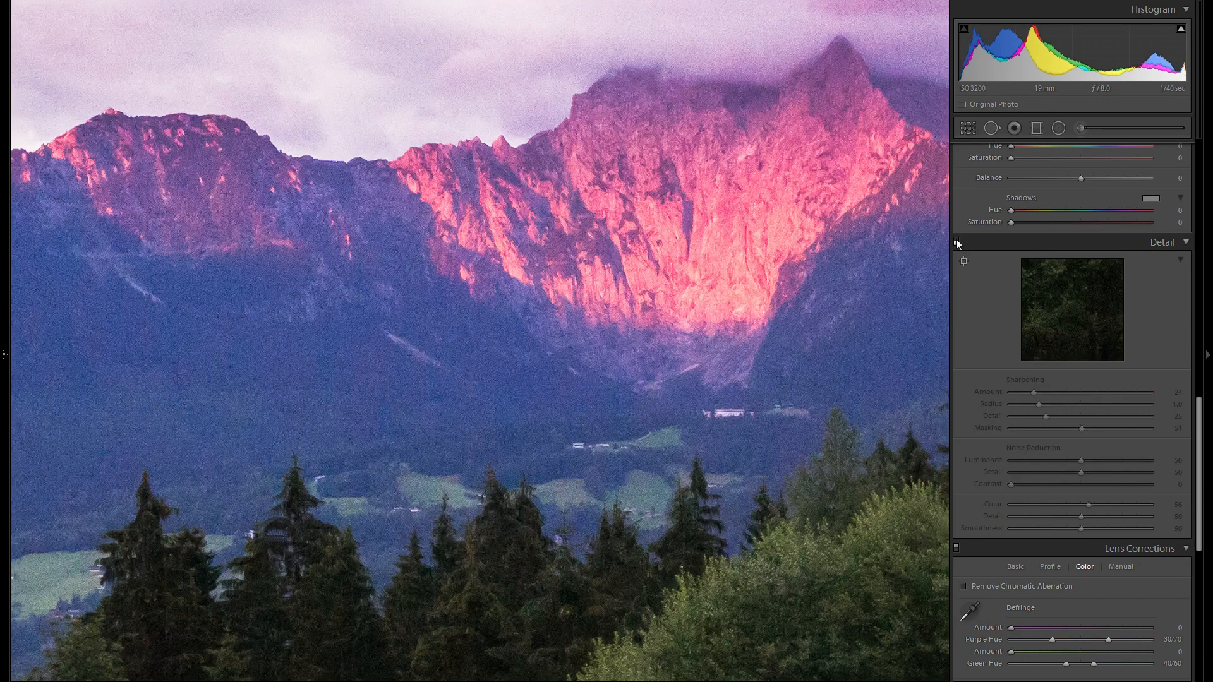
left_click(956, 241)
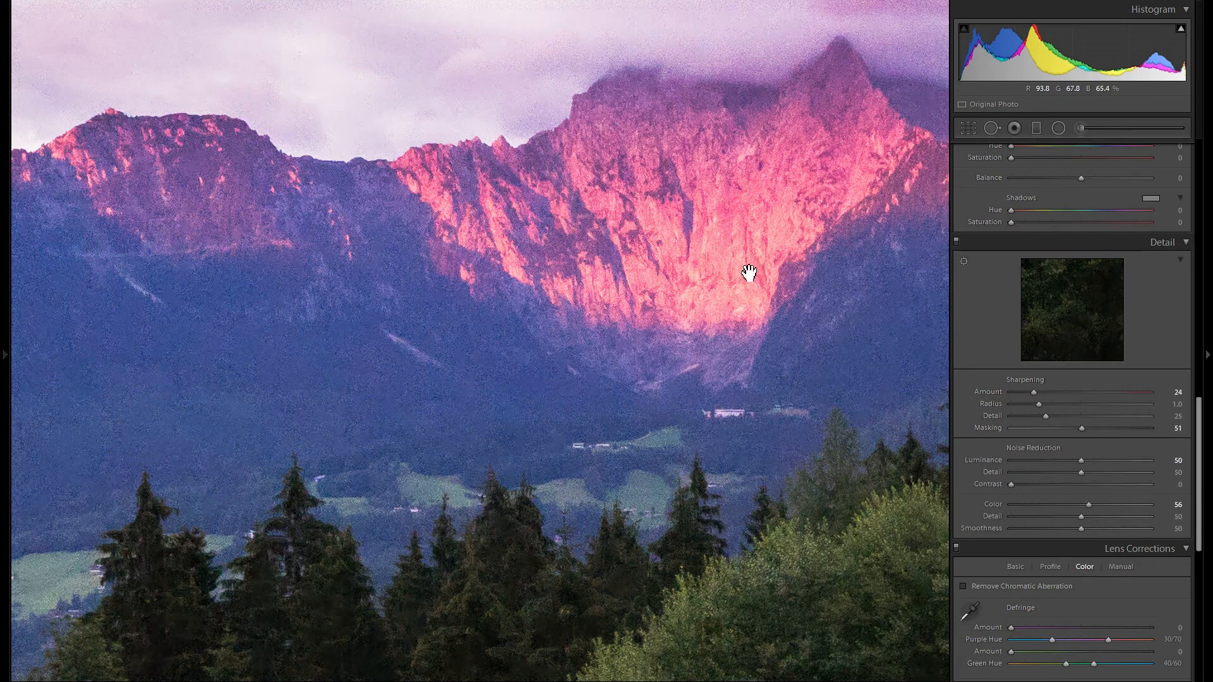
left_click(722, 275)
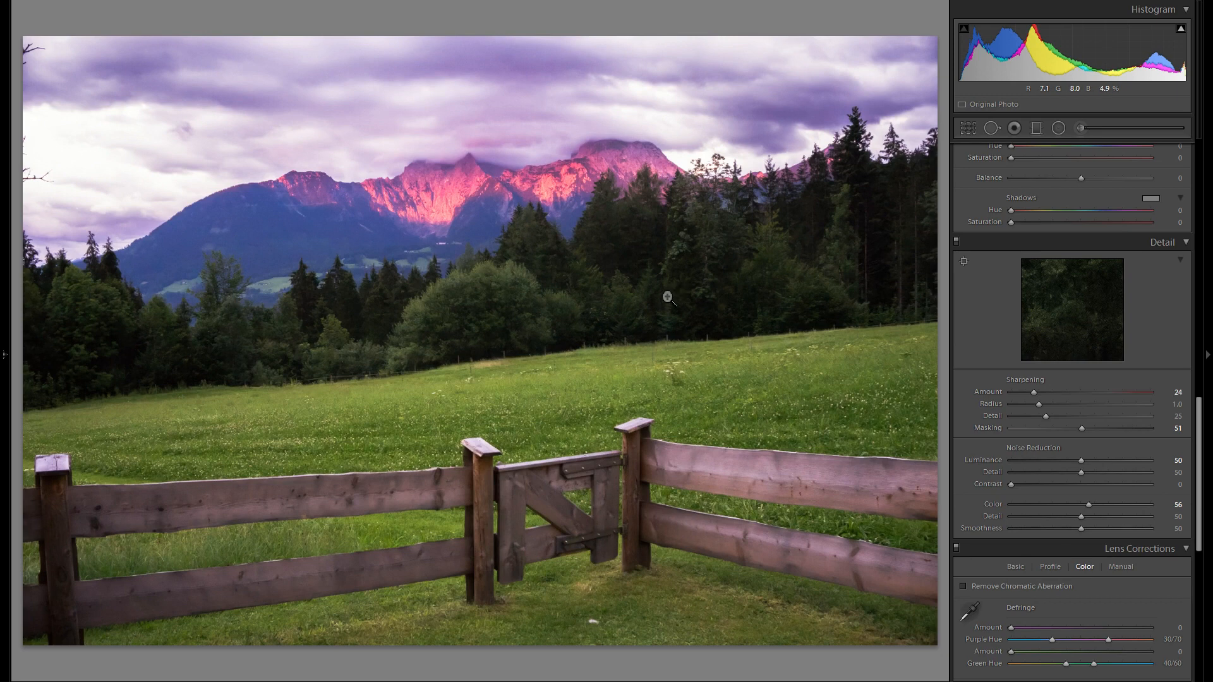
Add a dark post-crop vignette with Amount −15 and Midpoint 34
scroll(1106, 387, "down", 7)
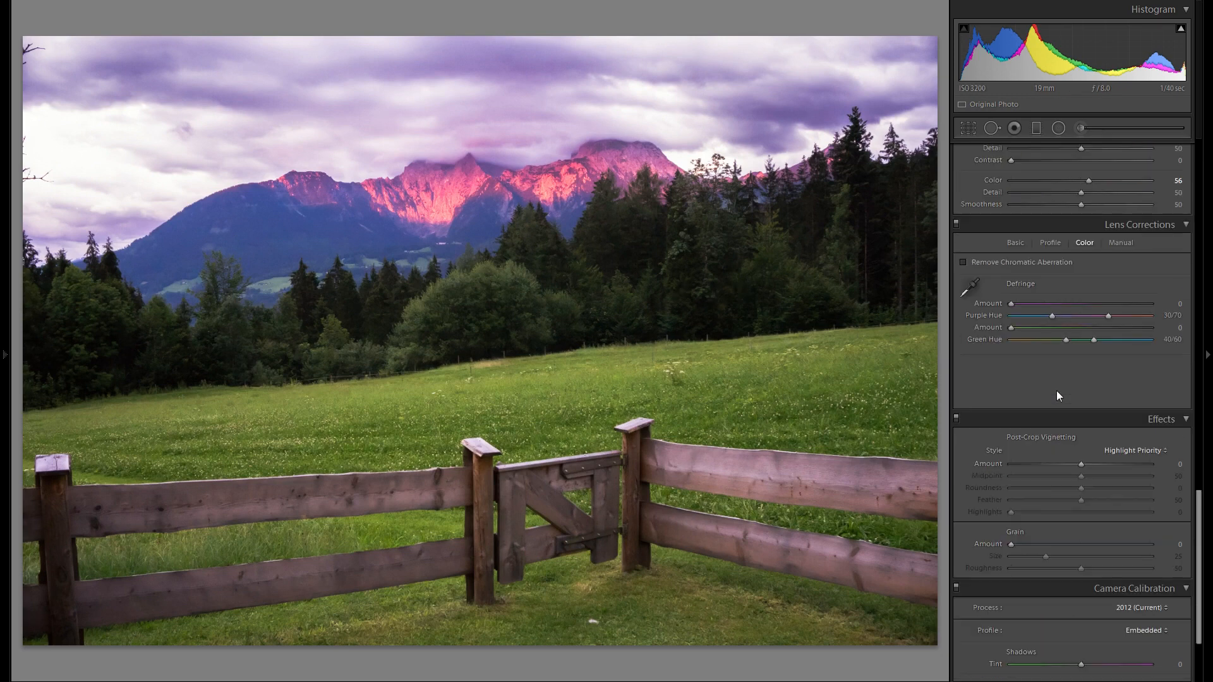
left_click_drag(1081, 338, 1069, 335)
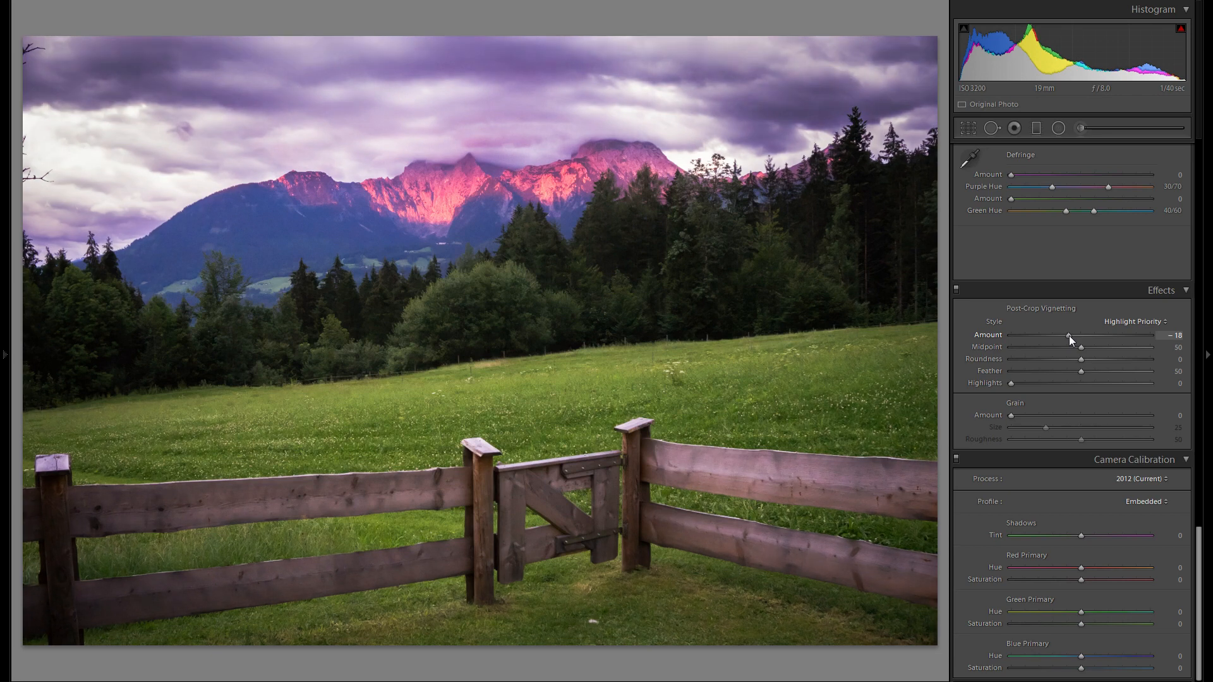
mouse_move(1082, 347)
left_mouse_down()
mouse_move(1059, 348)
mouse_move(1072, 343)
left_mouse_up()
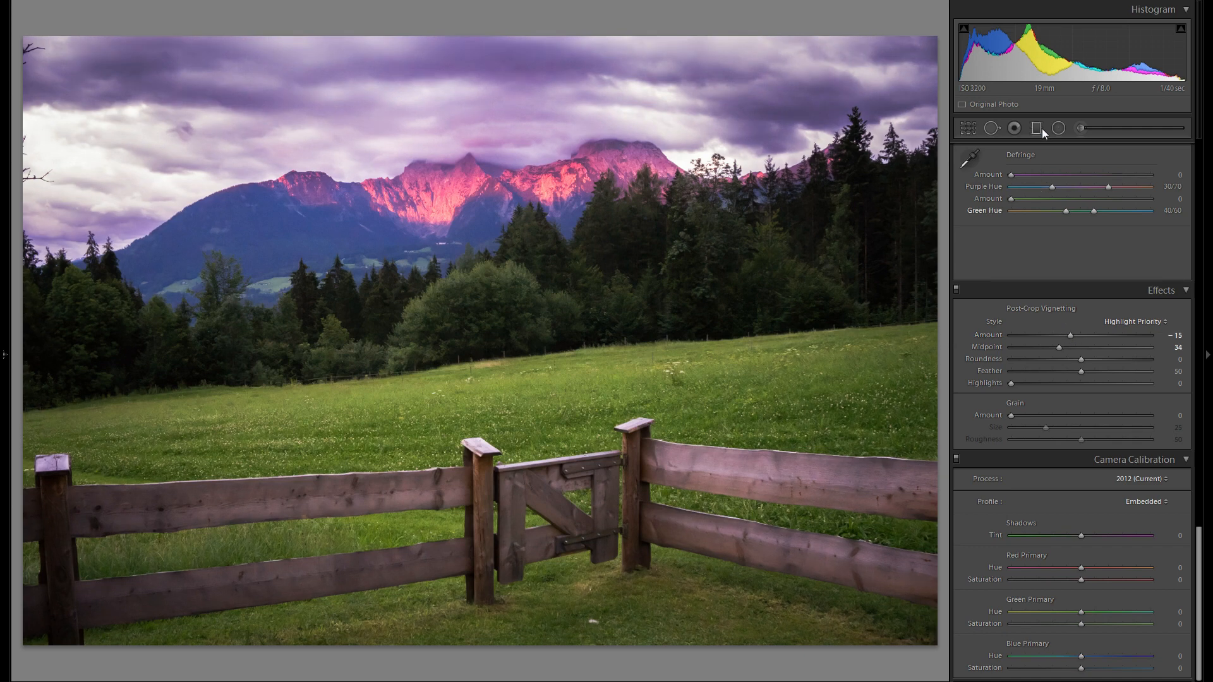
Add a tilted graduated filter from the foreground up across the meadow to the trees and set its Exposure to −0.85
scroll(1113, 387, "up", 15)
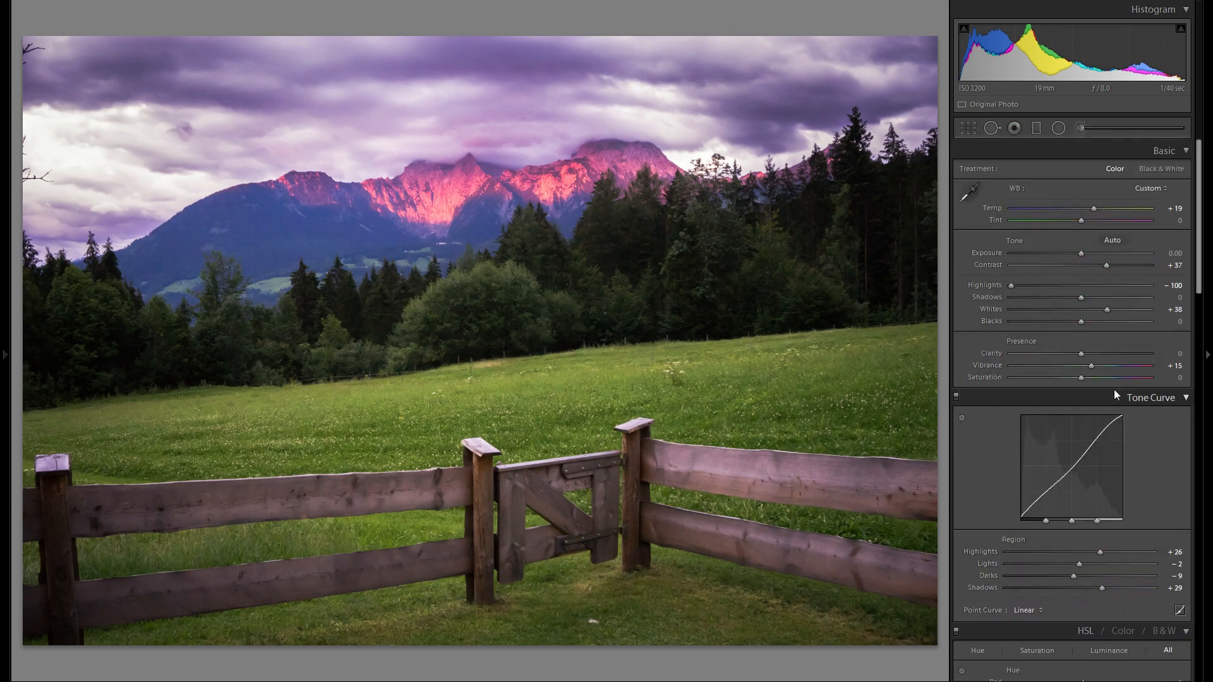
scroll(1113, 390, "up", 10)
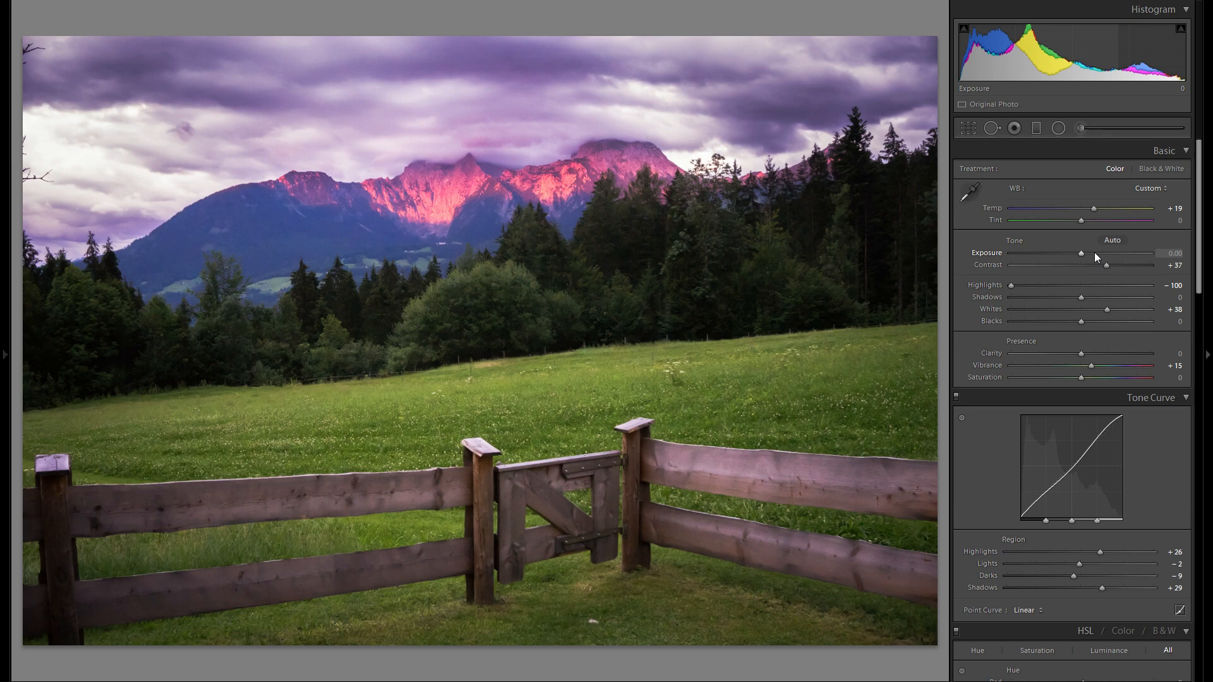
key("m")
left_click_drag(493, 417, 484, 314)
left_click_drag(492, 360, 492, 365)
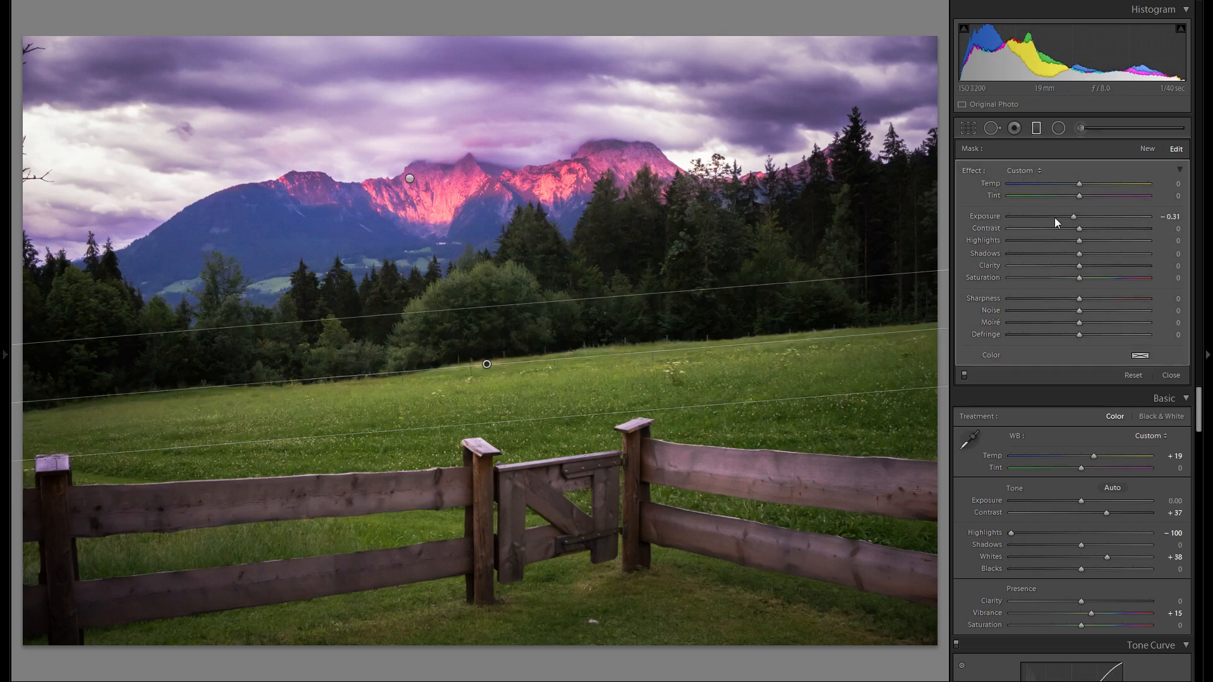
left_click_drag(1071, 216, 1071, 216)
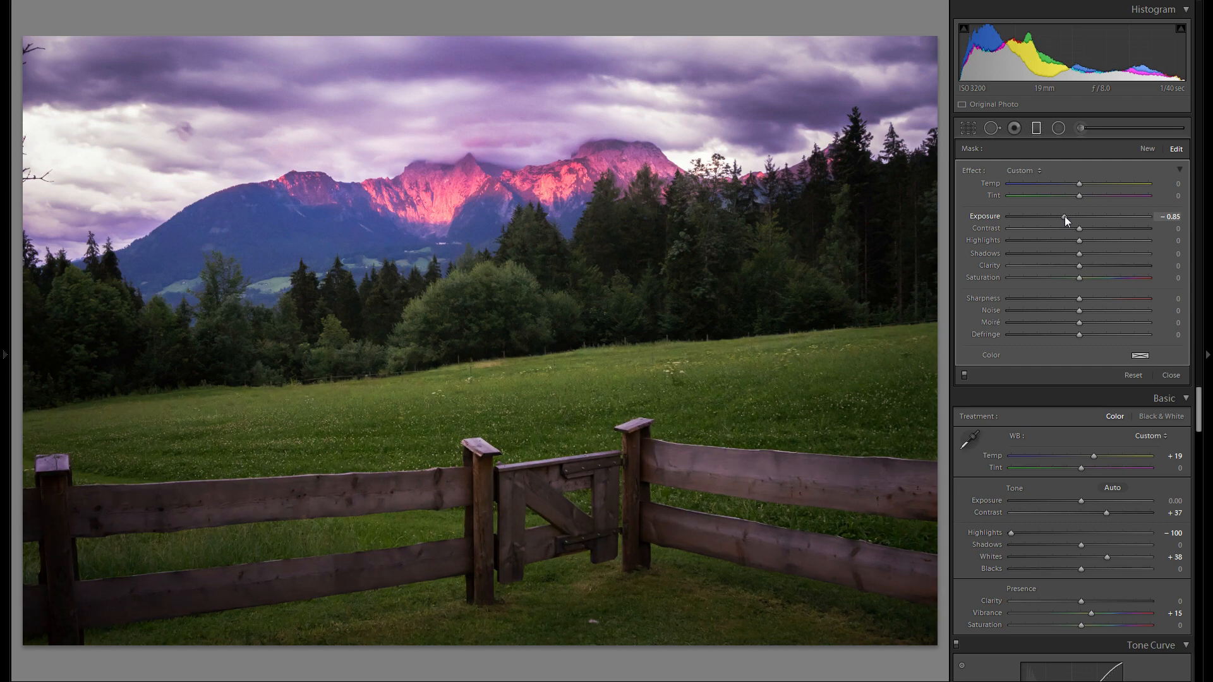
left_click_drag(1064, 216, 1063, 216)
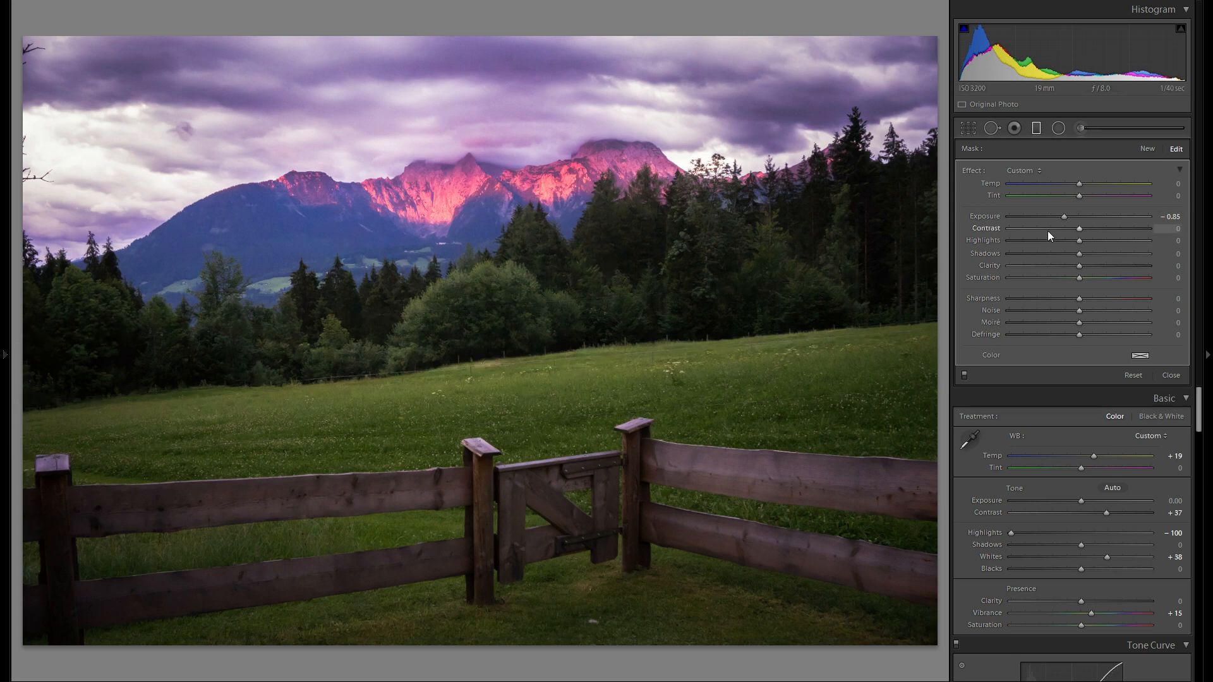
double_click(989, 216)
key("ctrl+z")
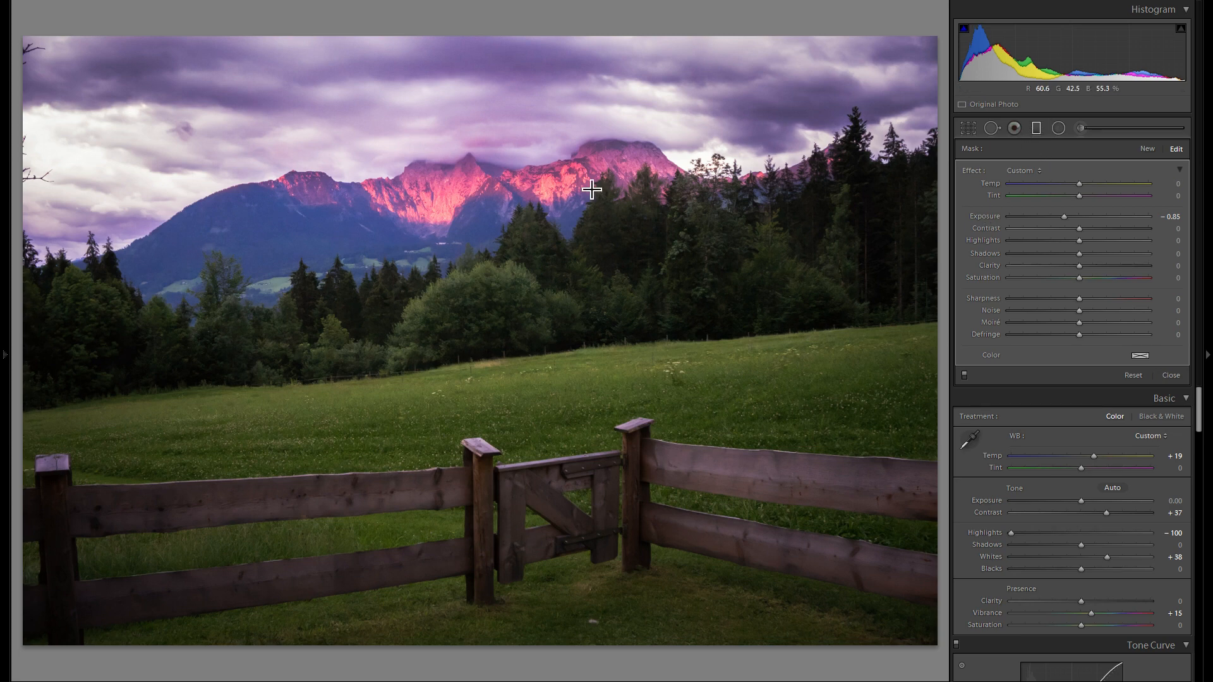
Lower the Saturation of the existing sky graduated filter to −30 and close the filter tool
left_click(410, 179)
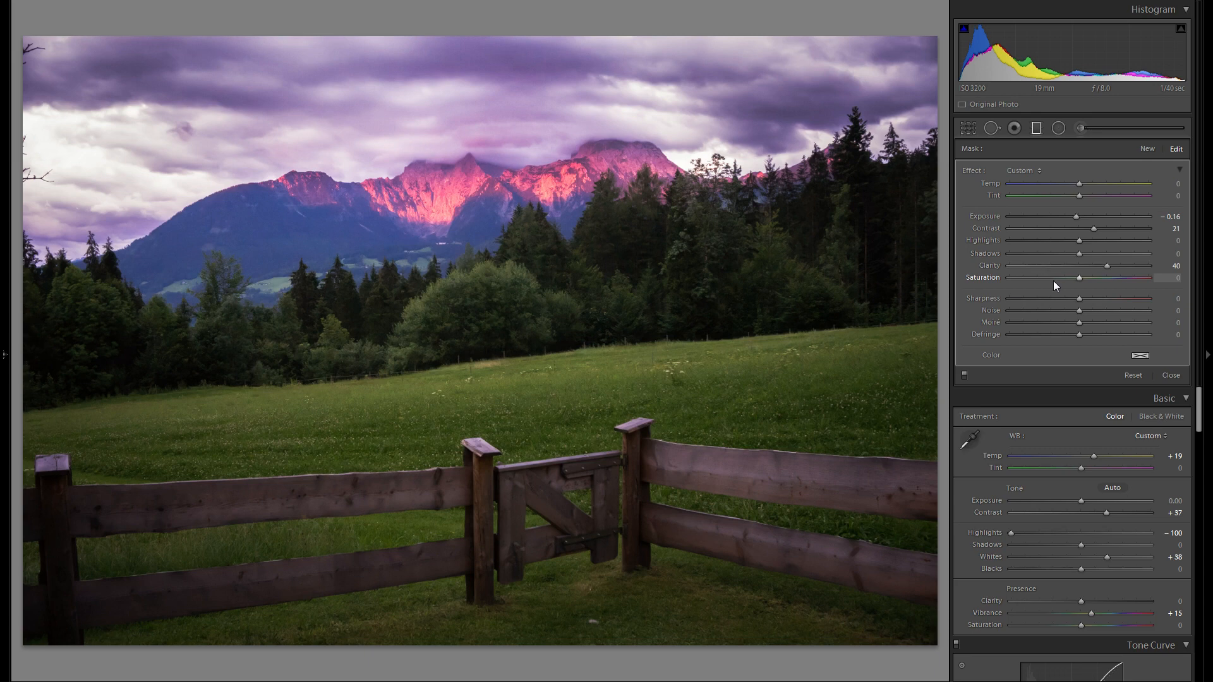
left_click_drag(1055, 281, 1058, 281)
double_click(976, 276)
key("ctrl+z")
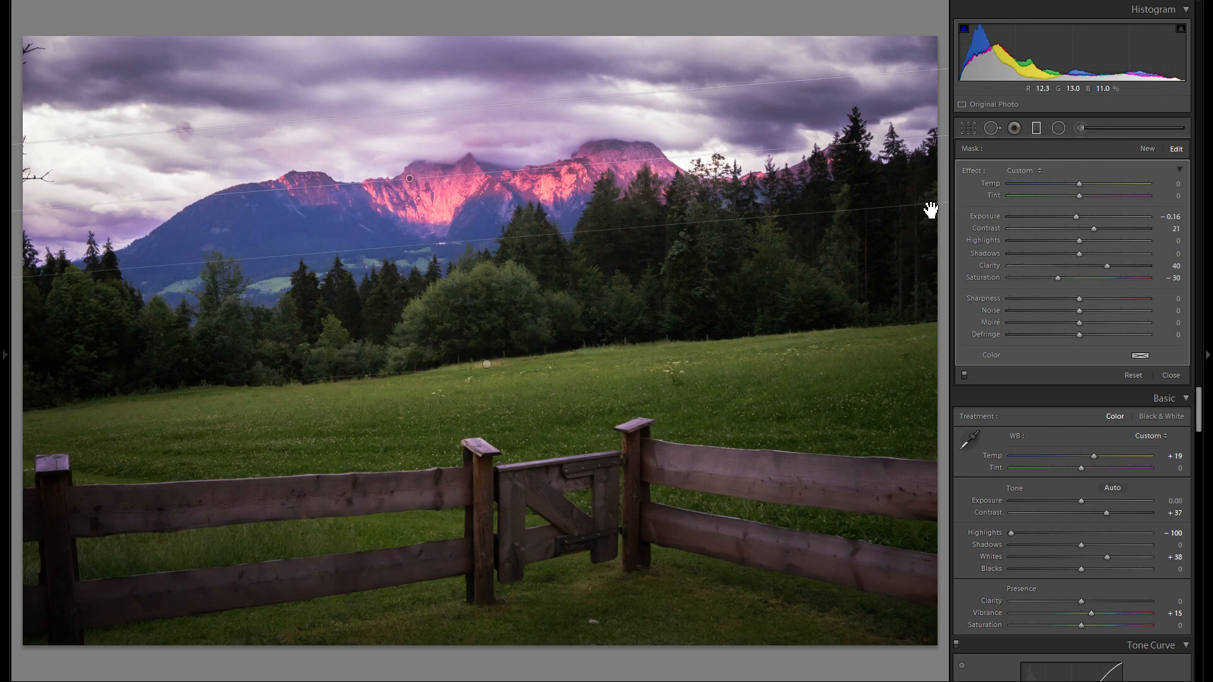
key("m")
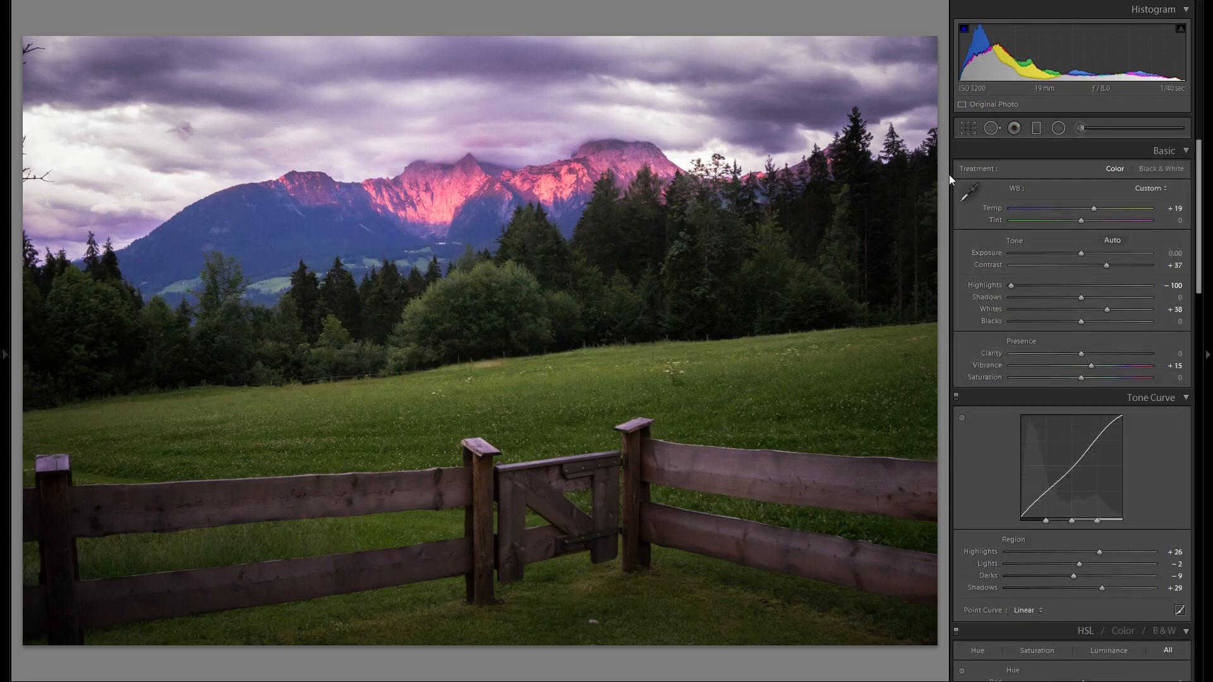
Try a wide panoramic crop that cuts off the fence with a slight straightening, and undo it
left_click(973, 129)
left_click_drag(533, 645, 543, 531)
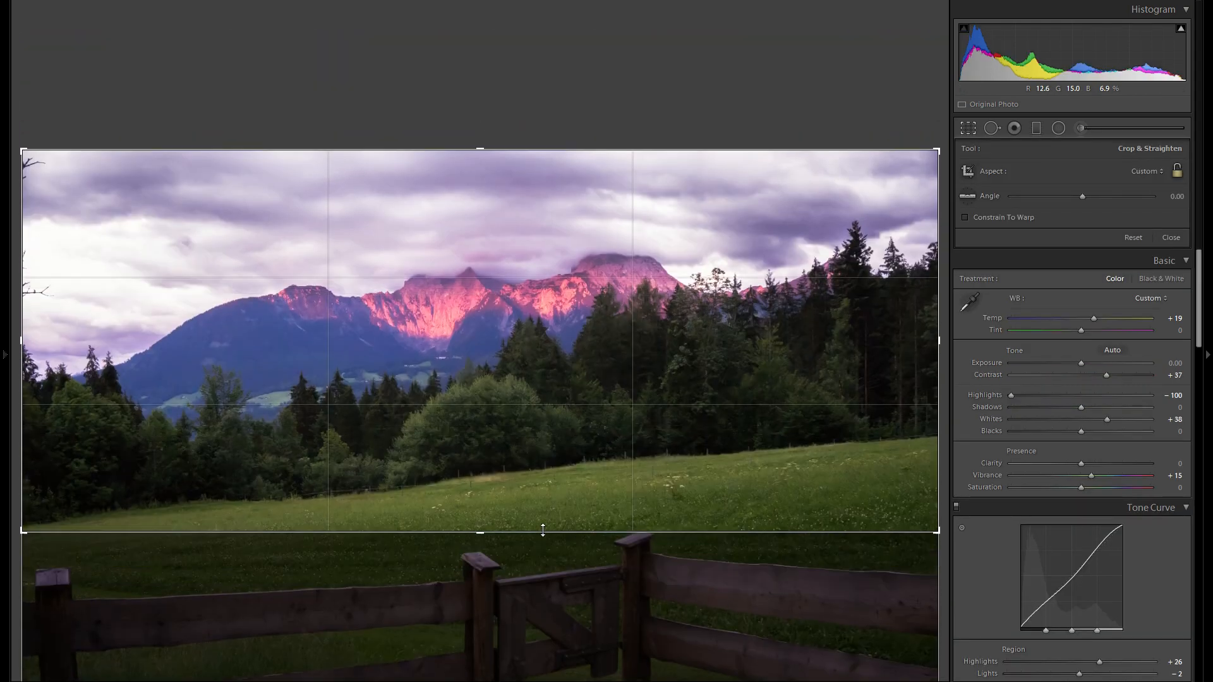
left_click_drag(945, 358, 948, 379)
key("Return")
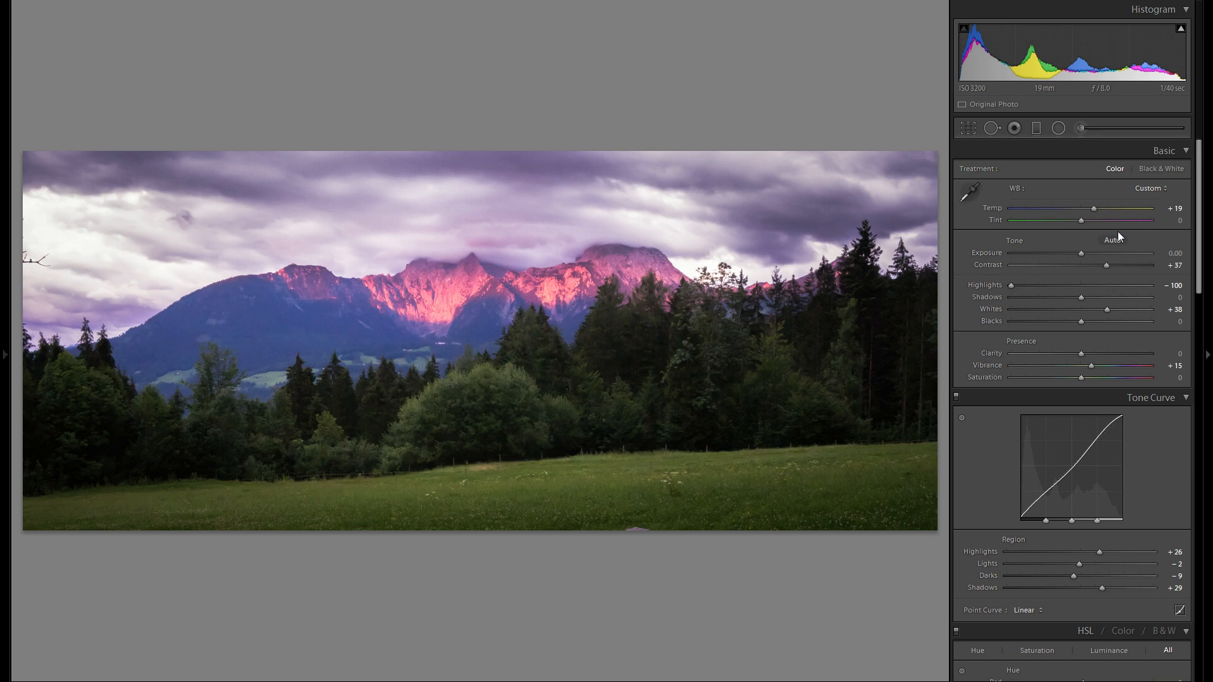
left_click(968, 129)
left_click(973, 134)
key("ctrl+z")
key("ctrl+z")
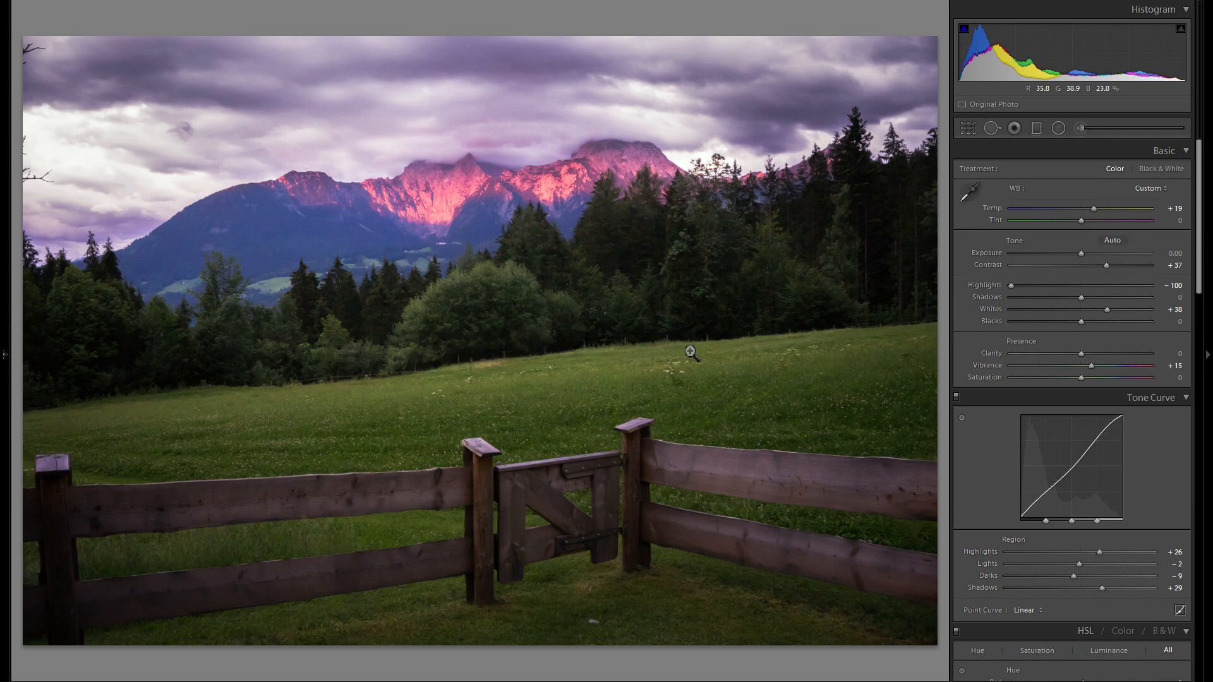
Add another tilted graduated filter rising over the fence from the photo's lower edge, set its Exposure to −1.07 and move it slightly up
left_click(1037, 128)
left_click_drag(593, 632, 574, 454)
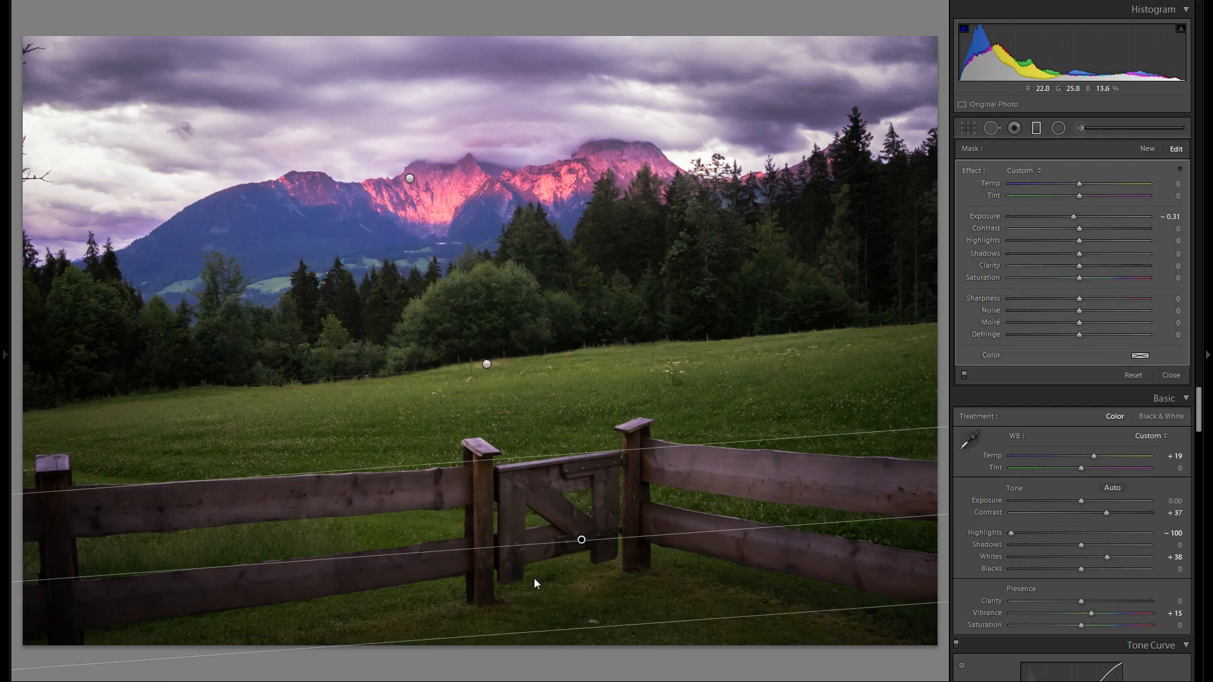
left_click_drag(1073, 217, 1063, 219)
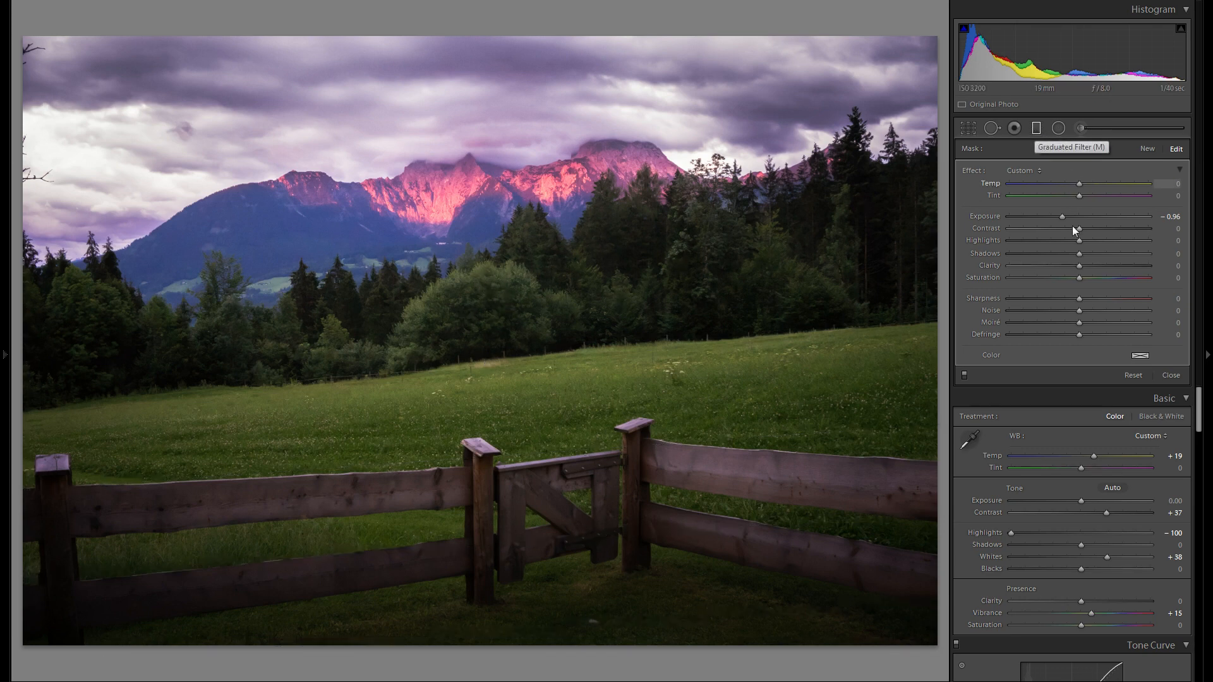
left_click_drag(1070, 218, 1060, 219)
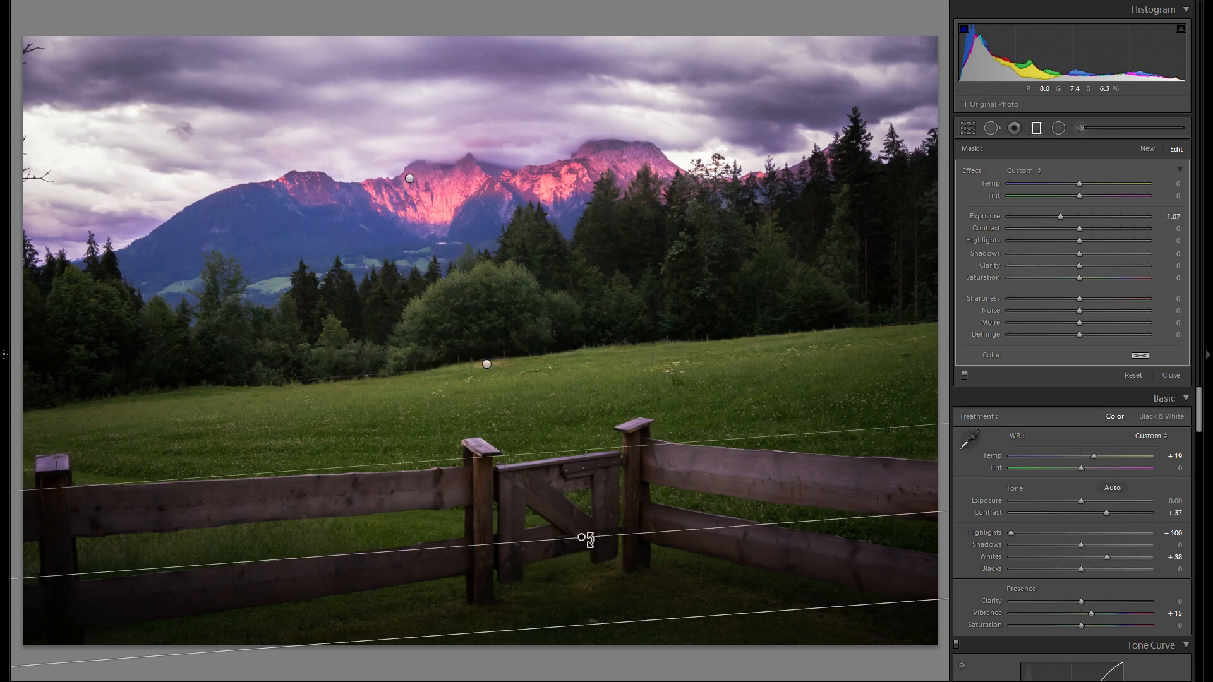
left_click_drag(584, 539, 577, 536)
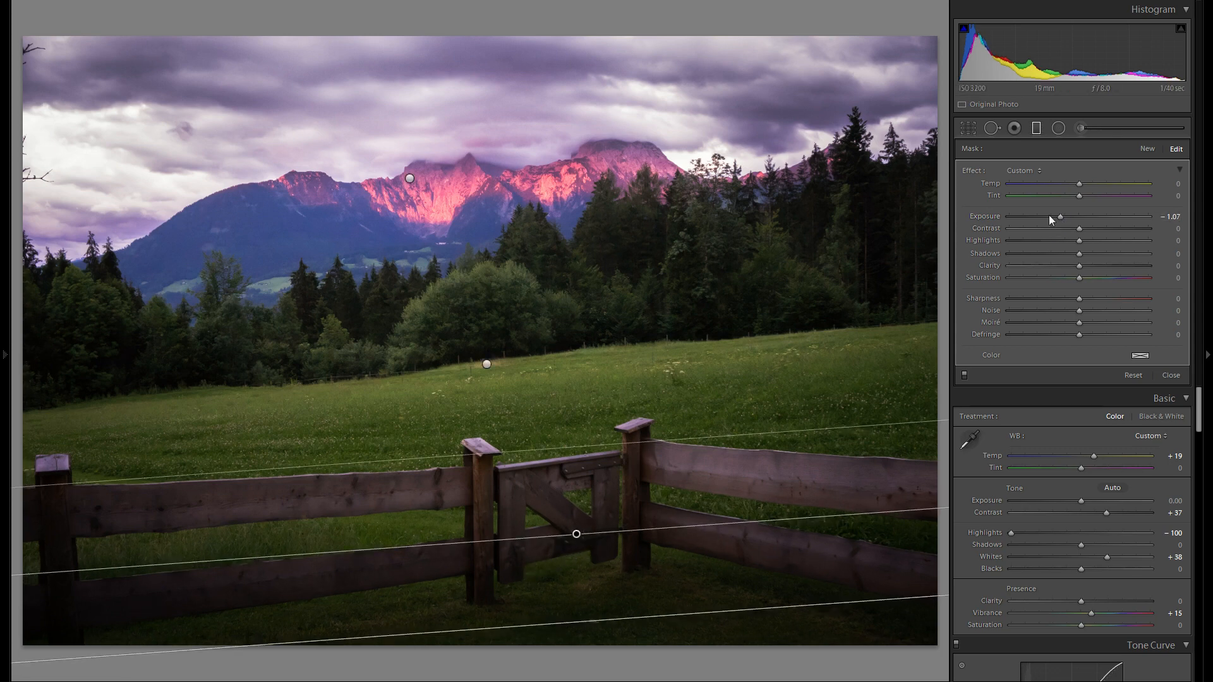
Compare the photo with and without the graduated filters by switching their effect off and on twice
left_click(964, 377)
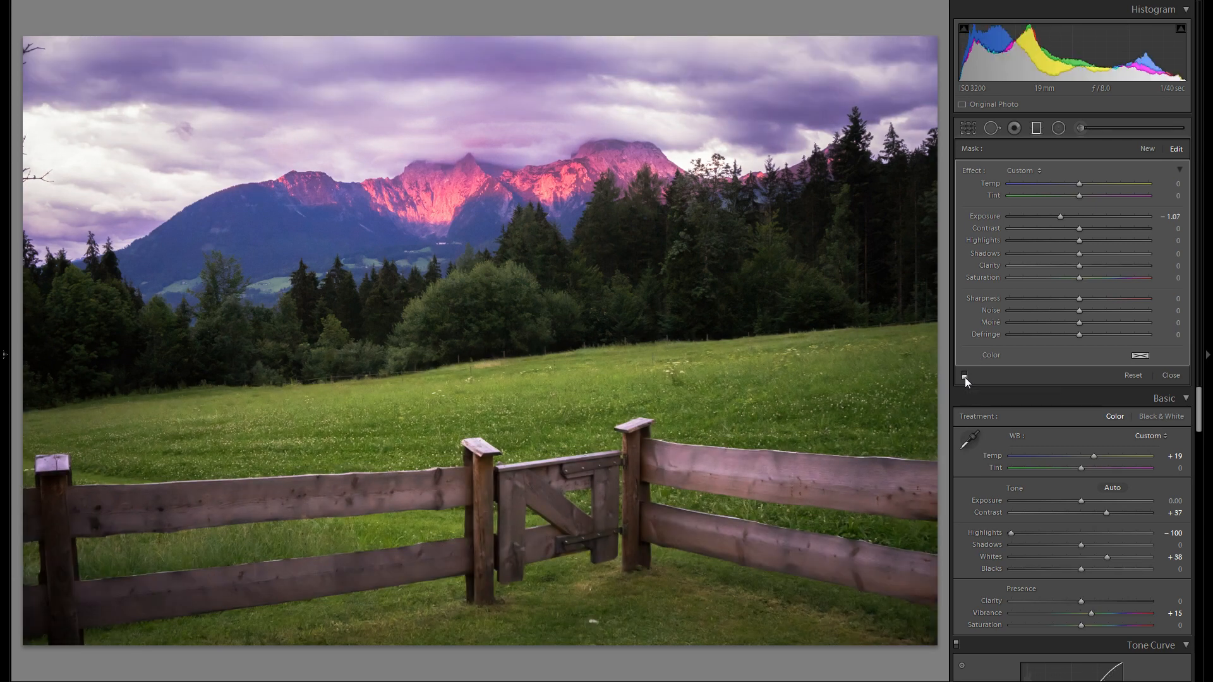
left_click(965, 377)
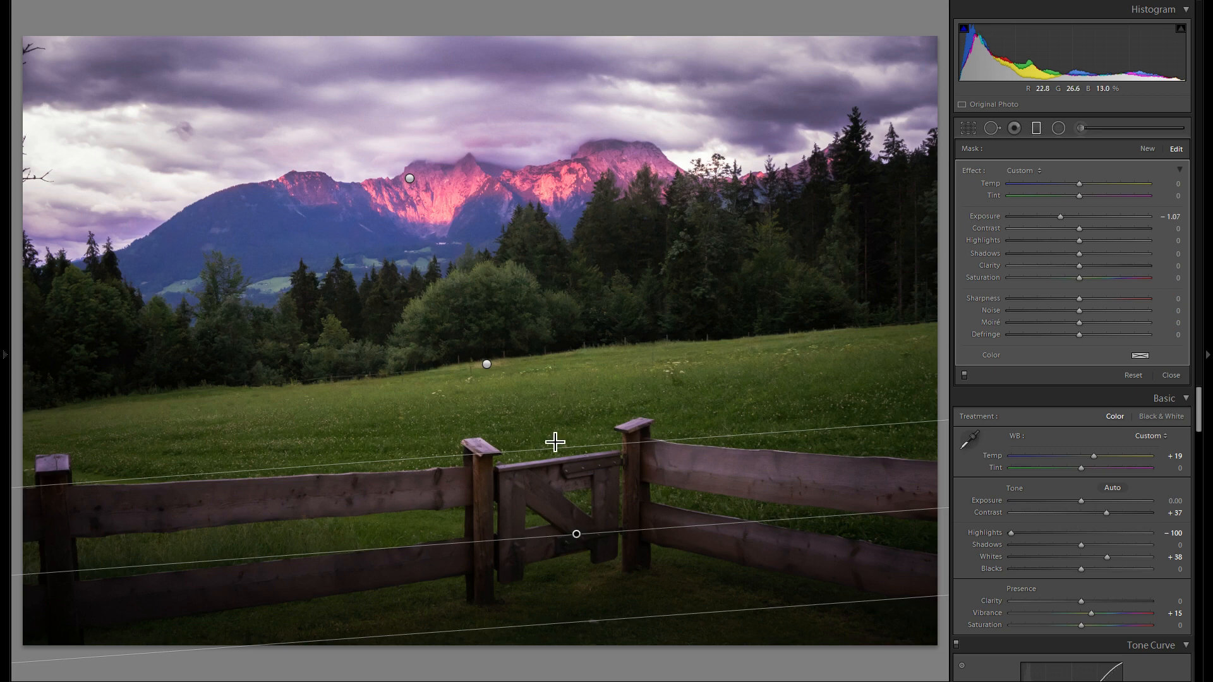
left_click(963, 376)
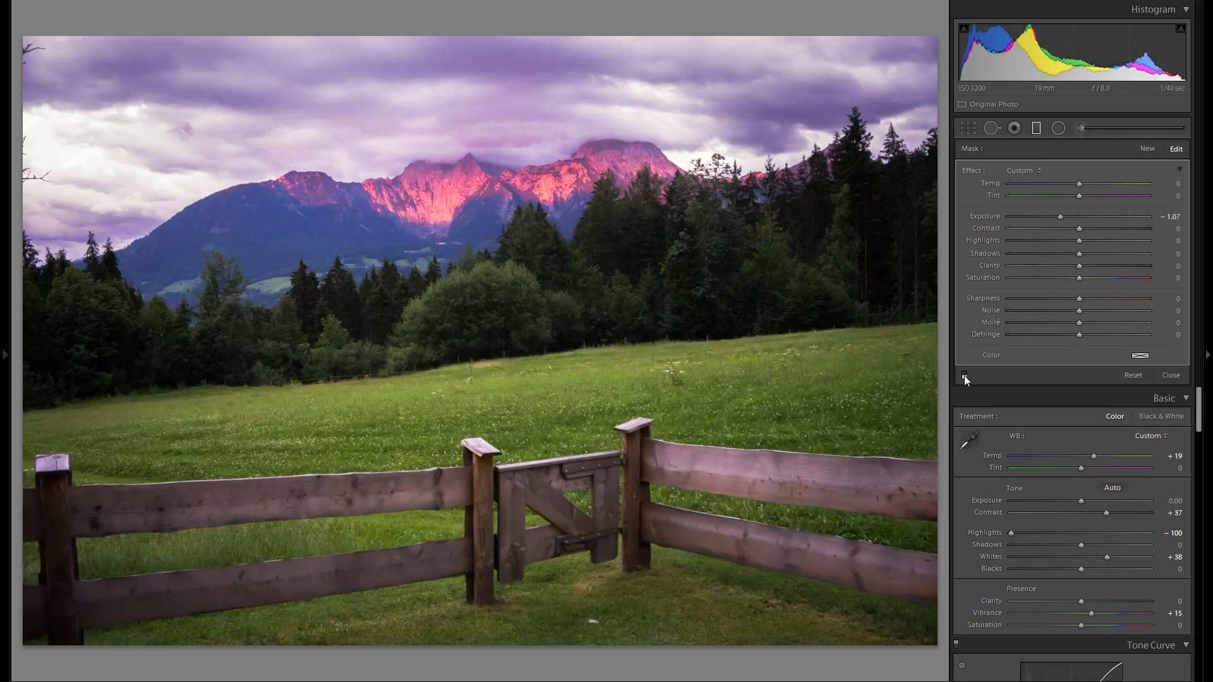
left_click(964, 376)
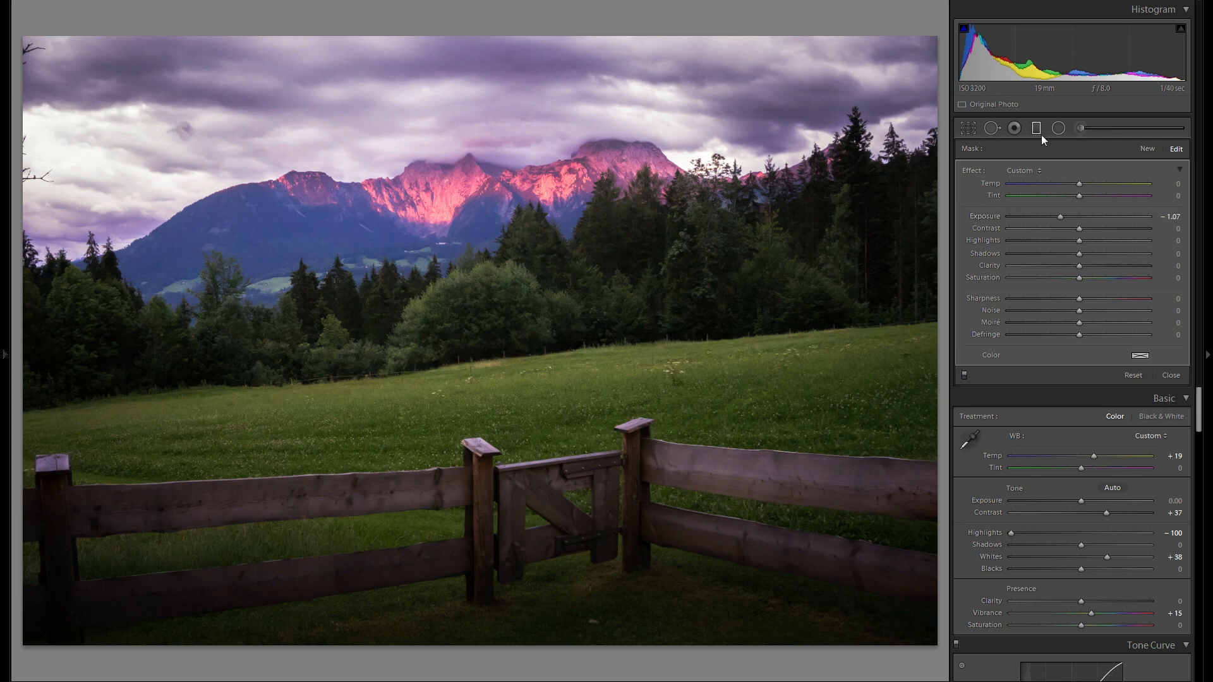
Add an elliptical radial filter over the meadow's left half with Exposure 0.45 and a warm yellow tint of hue 44
left_click(1058, 129)
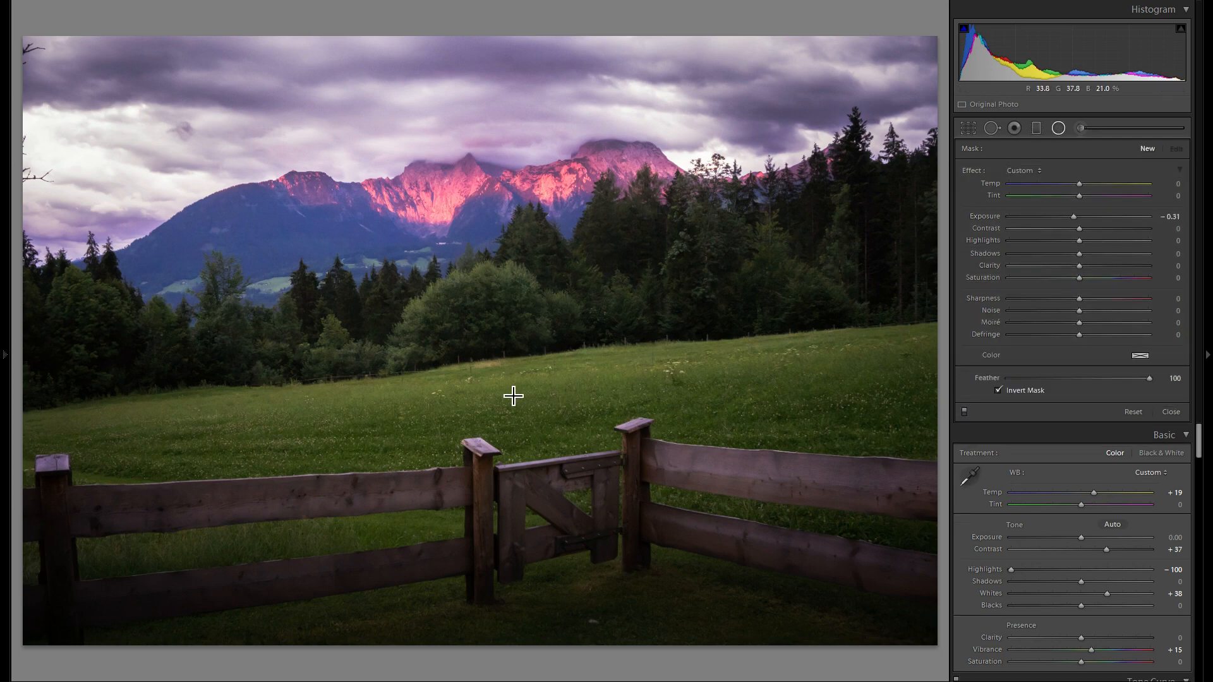
double_click(984, 216)
left_click_drag(353, 399, 614, 464)
left_click(1088, 219)
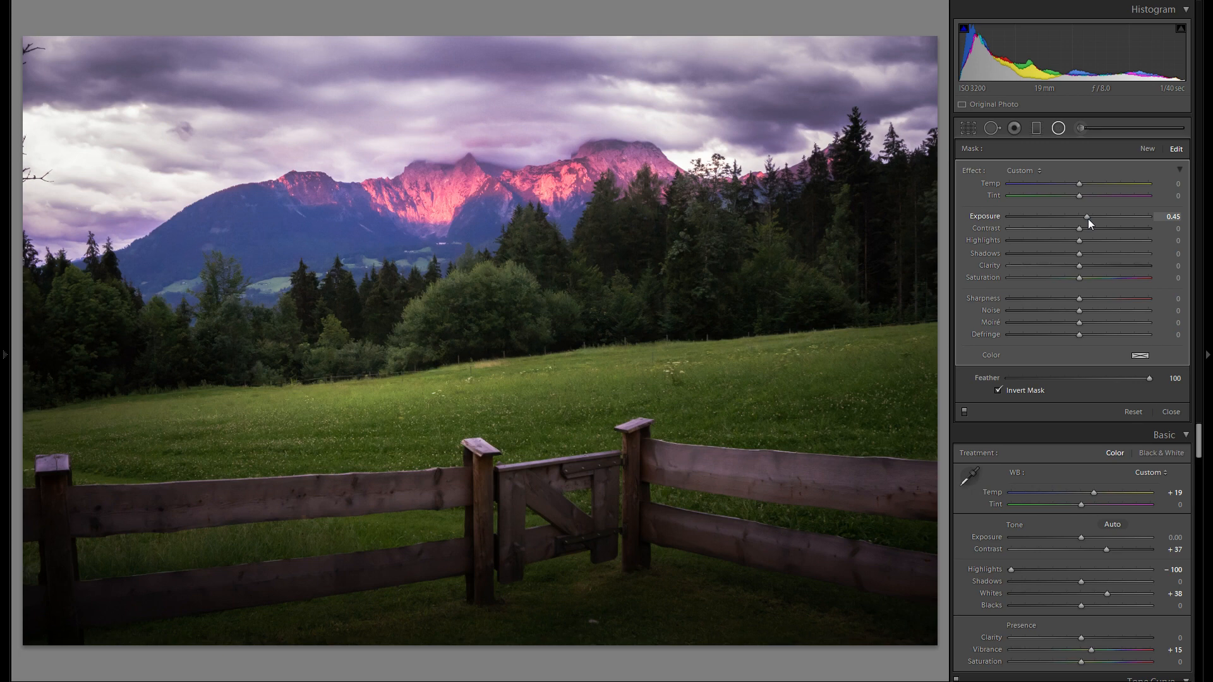
left_click(1138, 357)
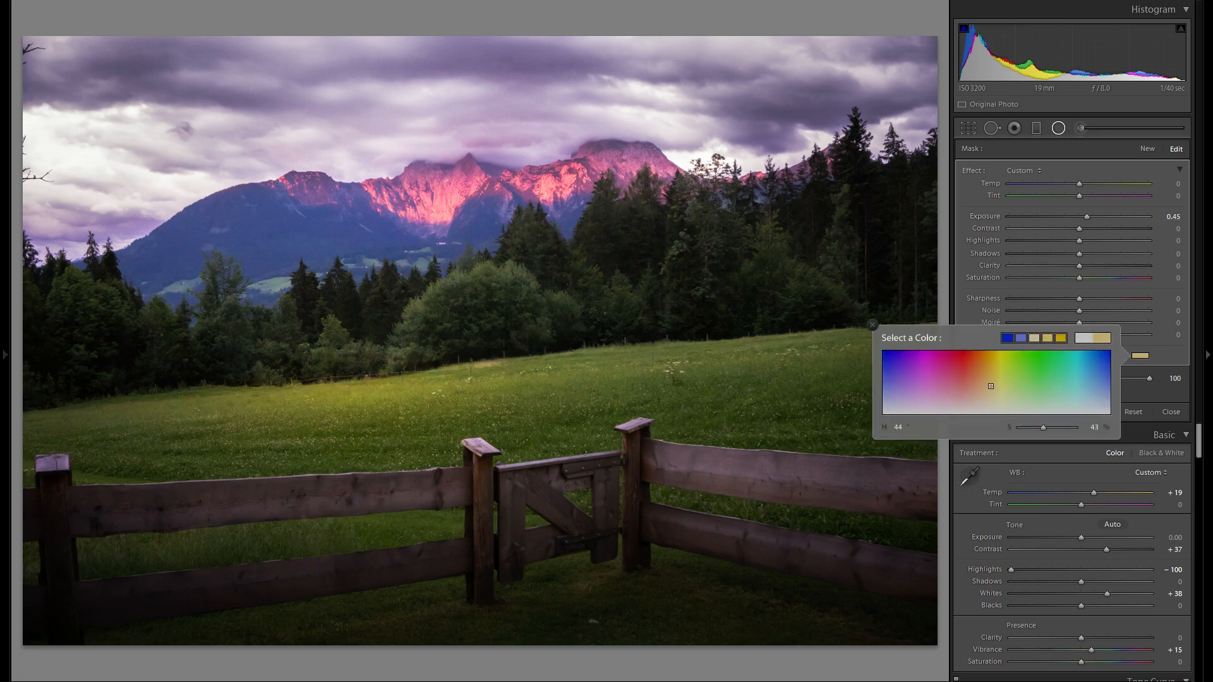
left_click(873, 325)
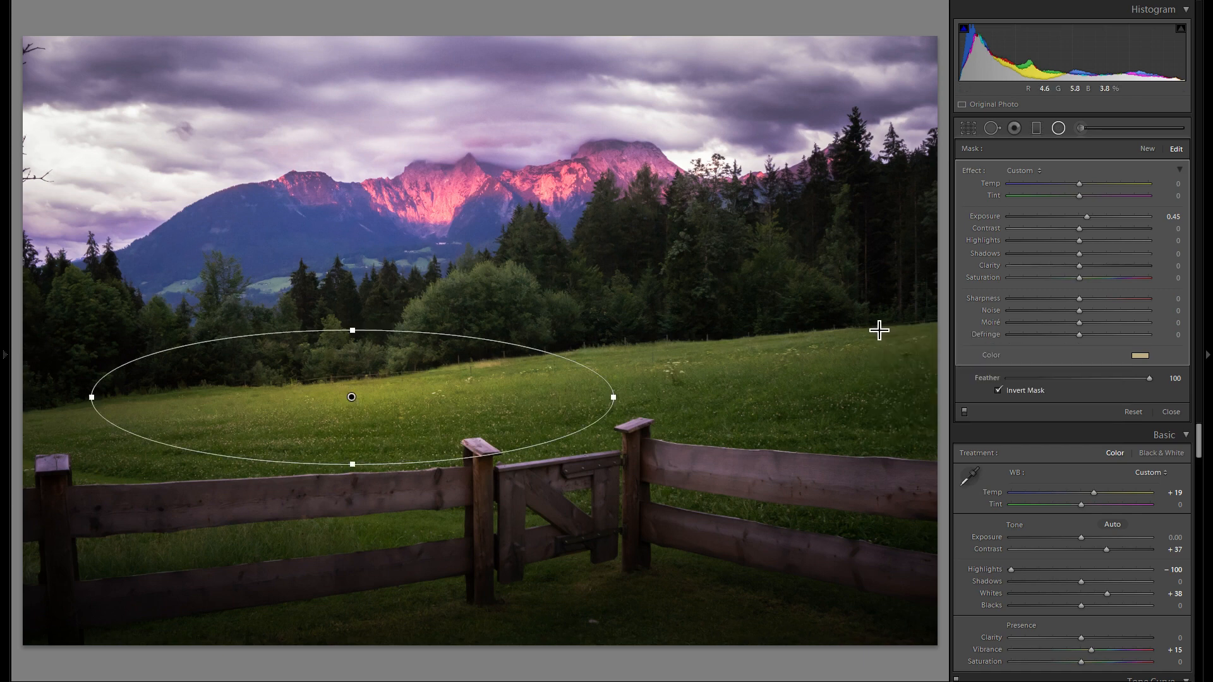
Widen and heighten the meadow radial filter and recentre it over the middle of the meadow behind the gate
left_click_drag(659, 400, 733, 397)
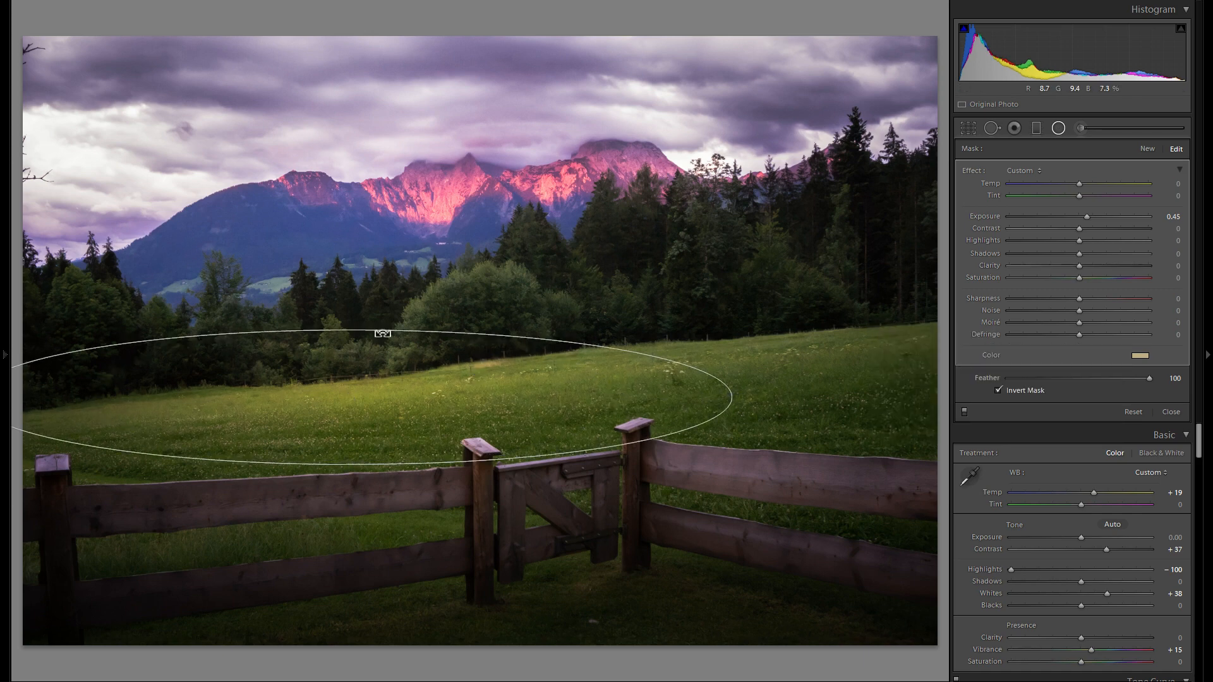
left_click_drag(362, 269, 361, 271)
left_click_drag(455, 362, 563, 384)
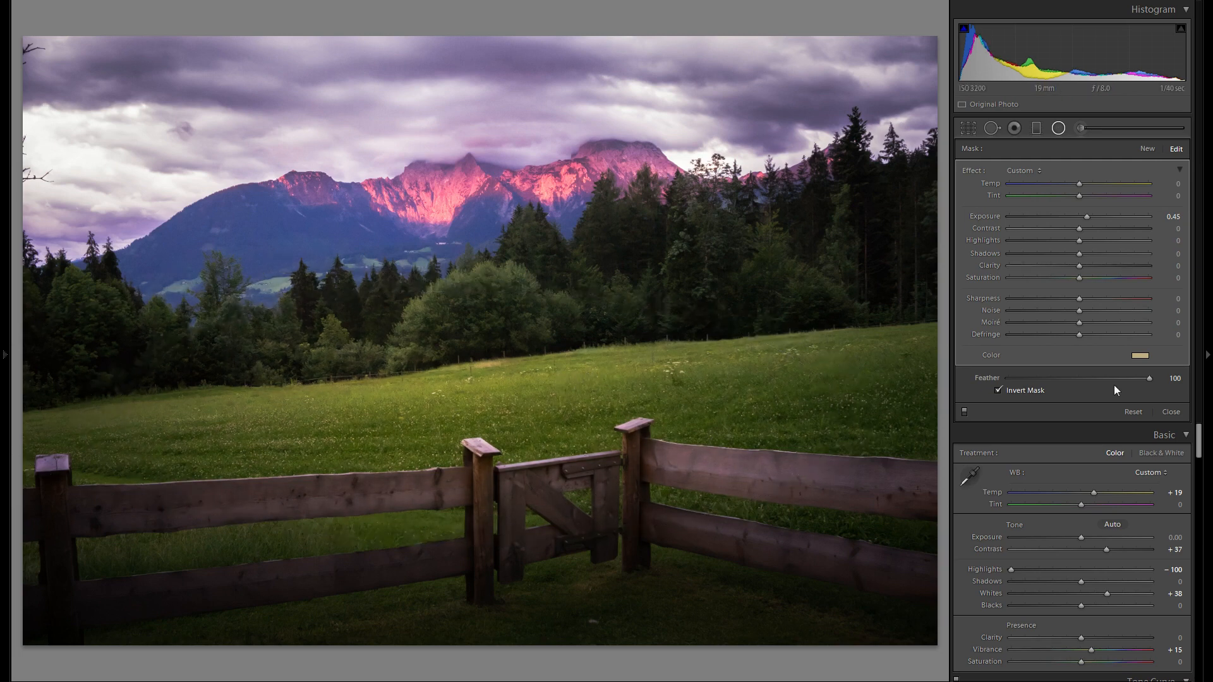
Duplicate the meadow radial filter, shrink the copy to a small ellipse and place it over the central bush and trees
right_click(566, 389)
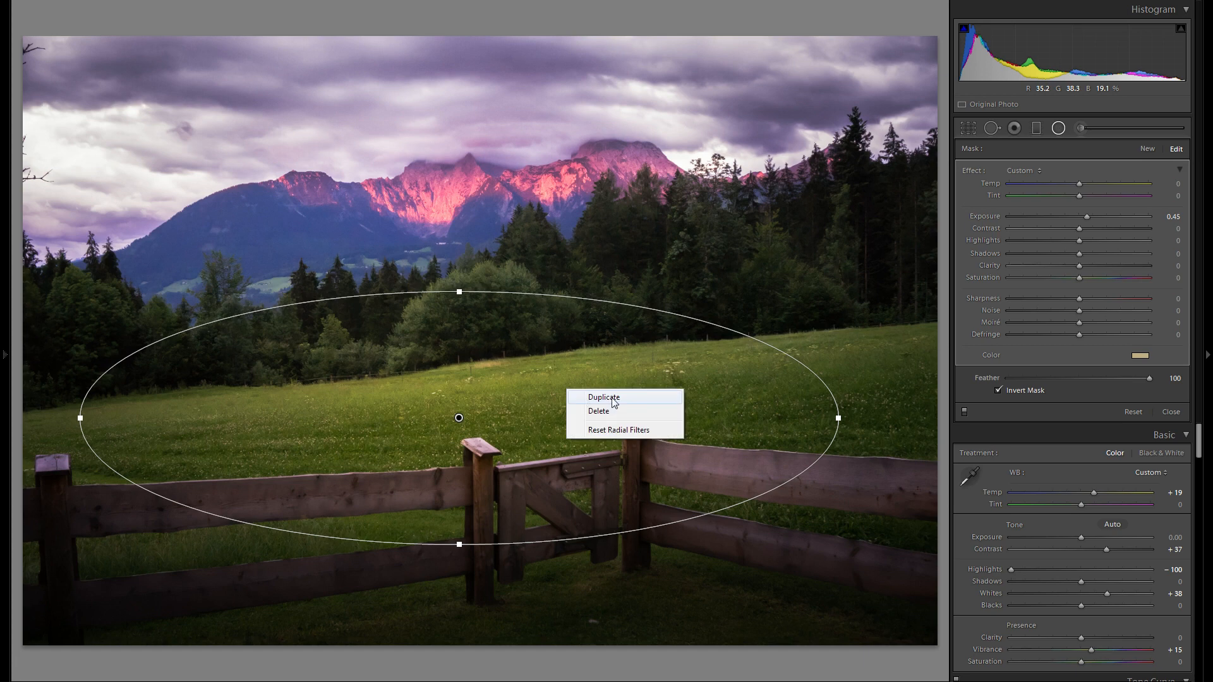
left_click(614, 398)
left_click_drag(728, 339, 511, 338)
mouse_move(435, 292)
left_mouse_down()
mouse_move(446, 292)
mouse_move(419, 294)
left_mouse_up()
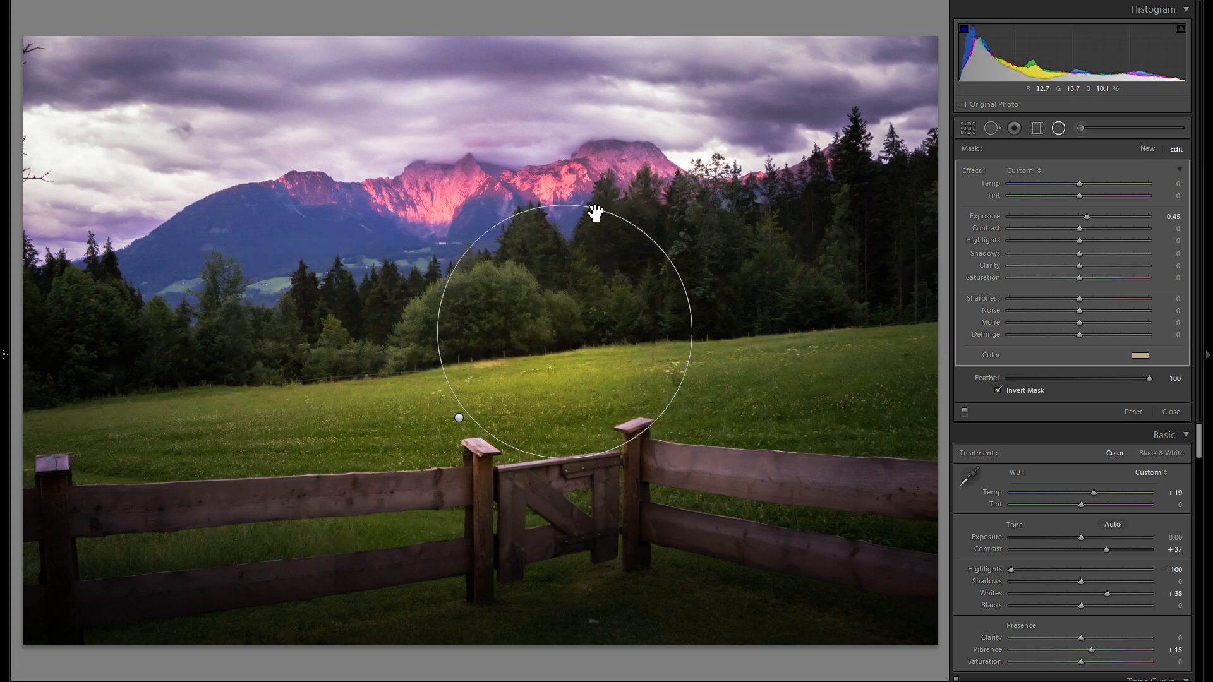
left_click_drag(553, 273, 533, 236)
left_click_drag(617, 250, 617, 249)
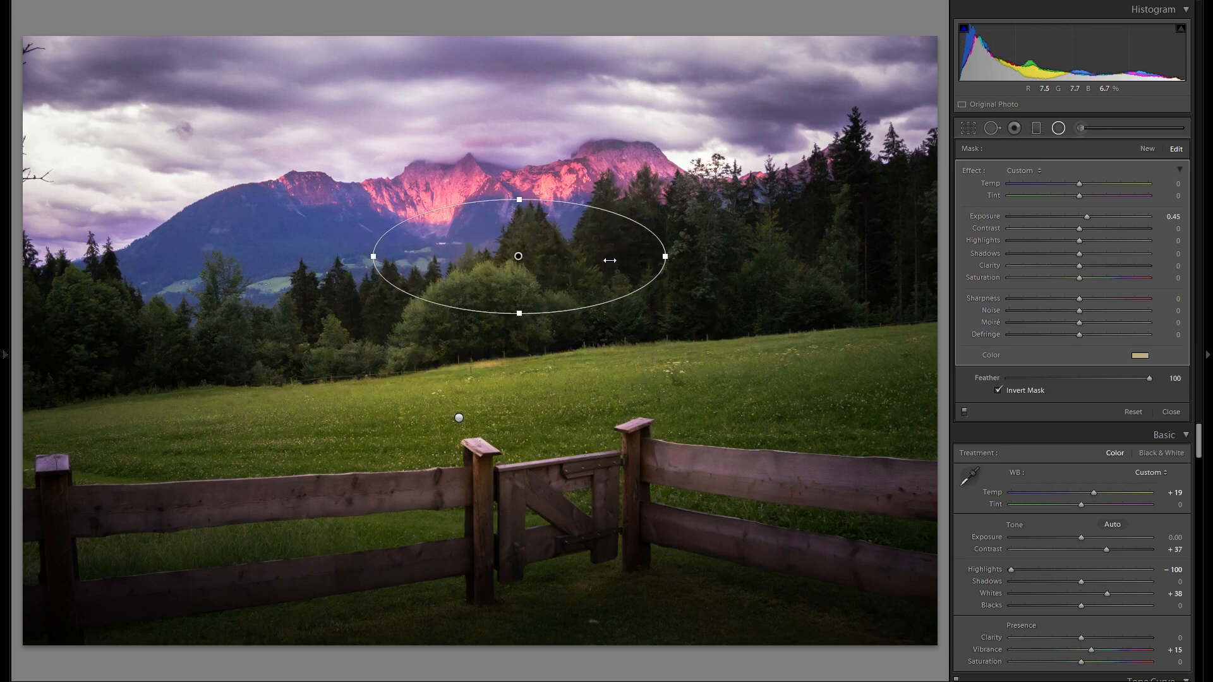
Weaken the tint of the central tree filter, narrow its ellipse and set its Exposure to 0.81
left_click(1140, 356)
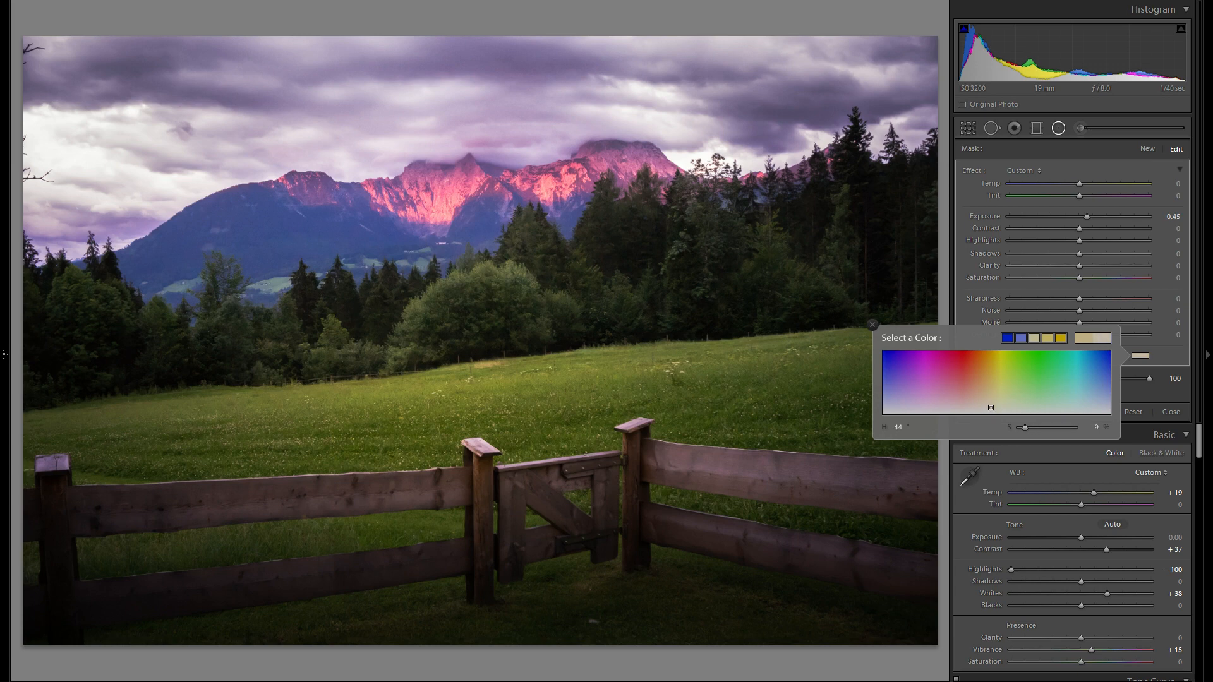
left_click(872, 325)
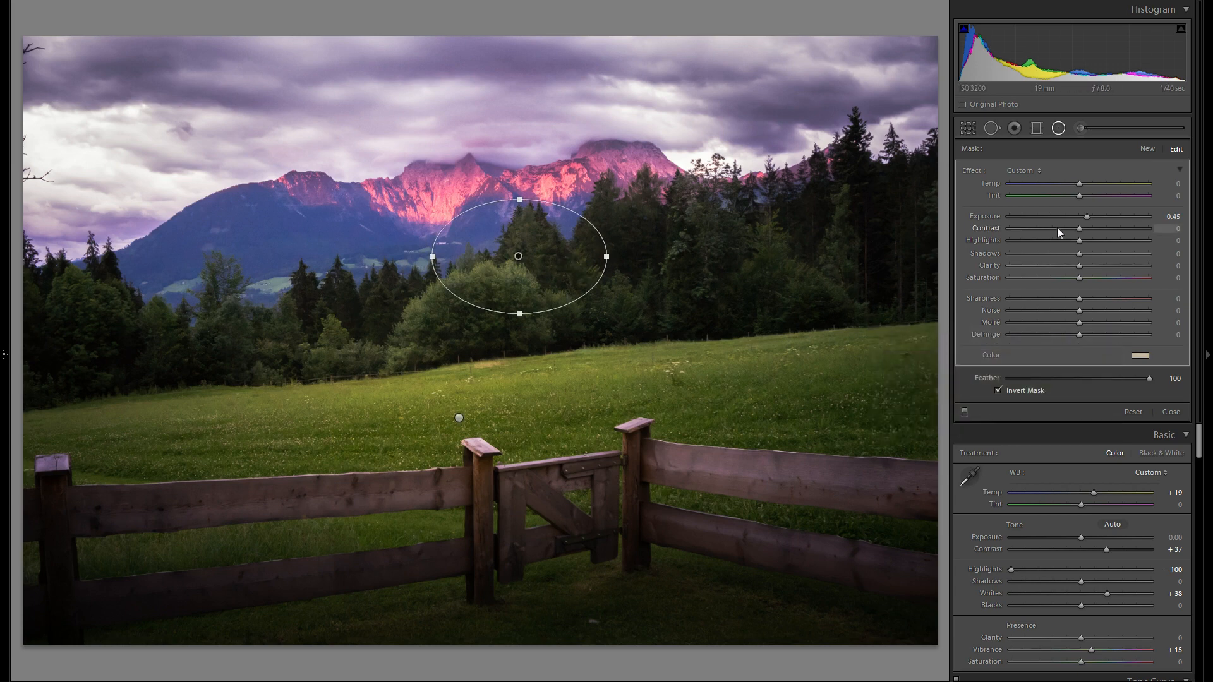
left_click_drag(1093, 216, 1093, 216)
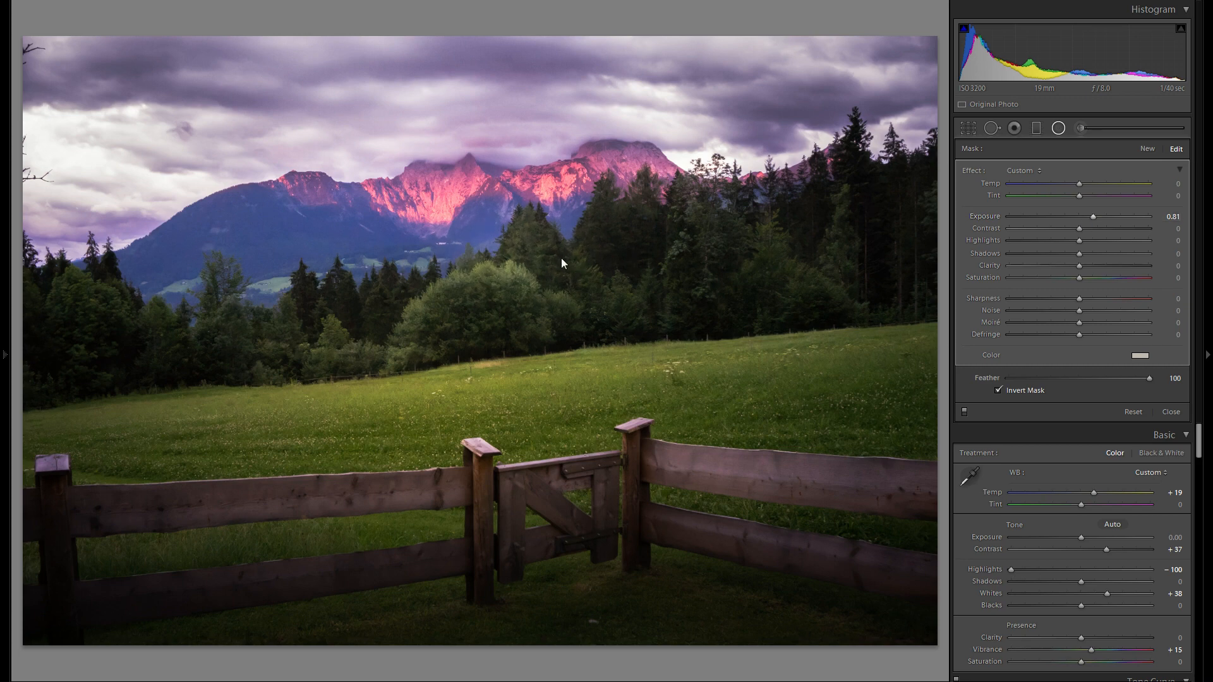
Duplicate the central tree filter, move the copy onto the lower trees left of the bush and set its Exposure to 0.52
right_click(497, 276)
left_click(518, 279)
left_click_drag(517, 279, 305, 321)
left_click_drag(271, 277, 291, 311)
left_click_drag(1092, 216, 1087, 218)
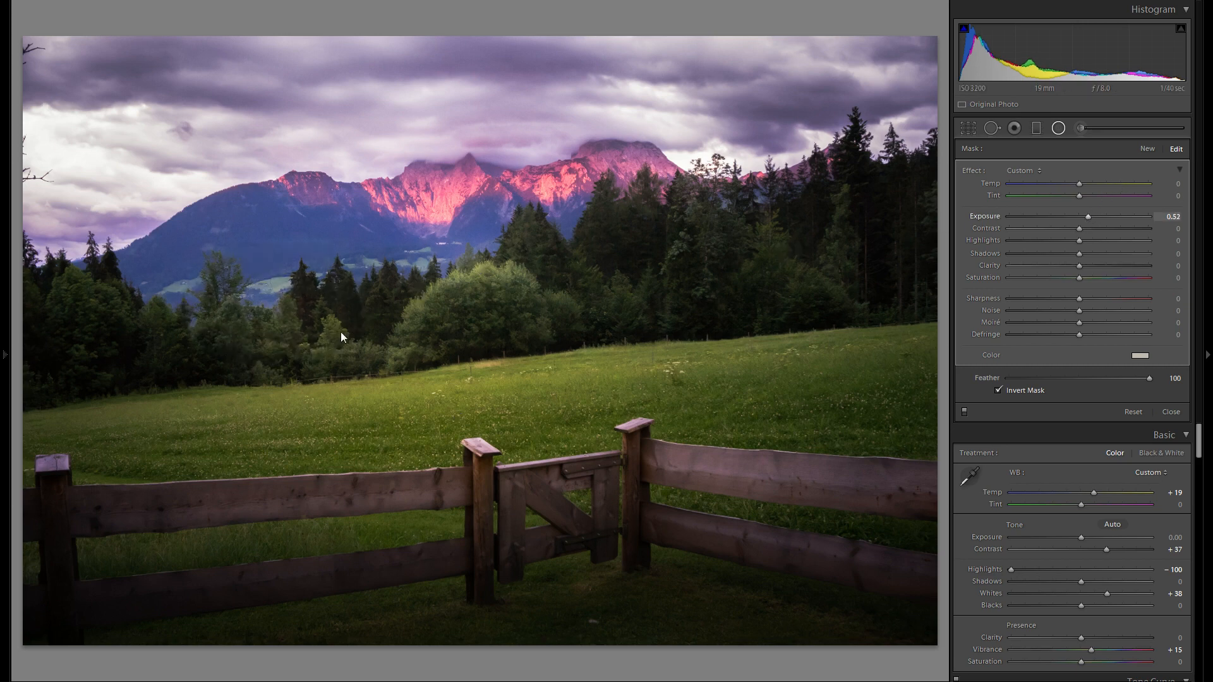
Duplicate the small tree filter three times, placing copies on the far-left trees, the tall trees at right and the meadow's right side
right_click(302, 328)
left_click(315, 332)
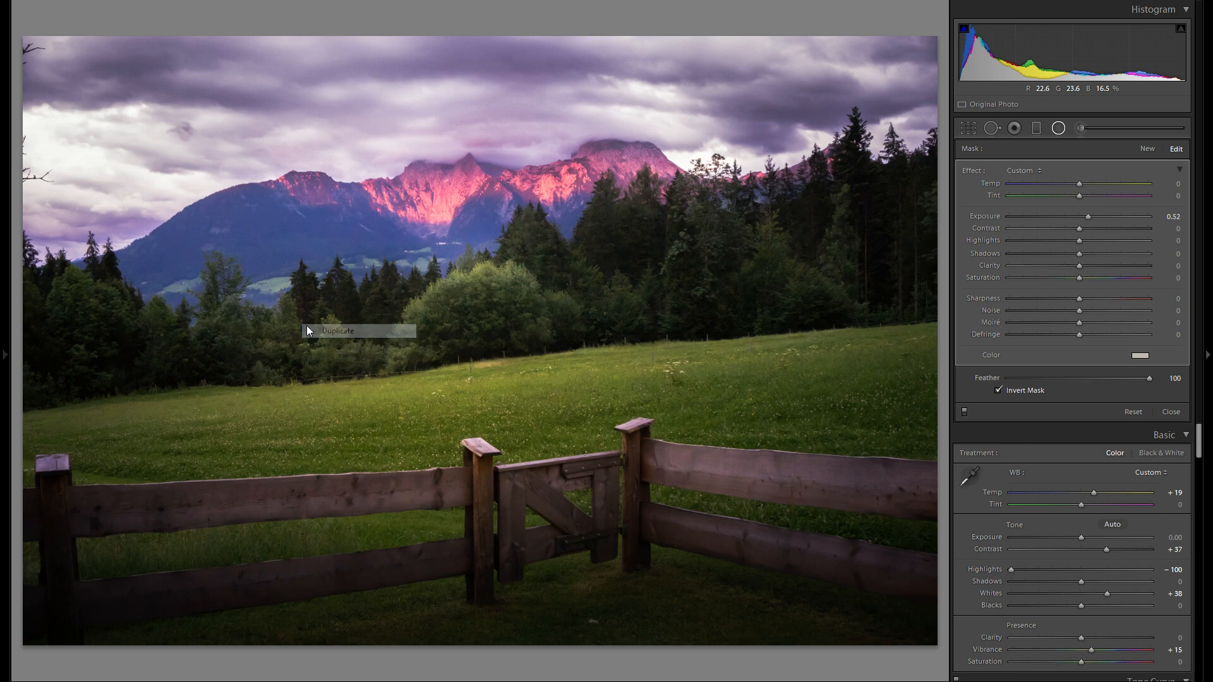
left_click_drag(312, 326, 739, 392)
right_click(118, 289)
left_click(133, 289)
right_click(733, 199)
left_click(746, 201)
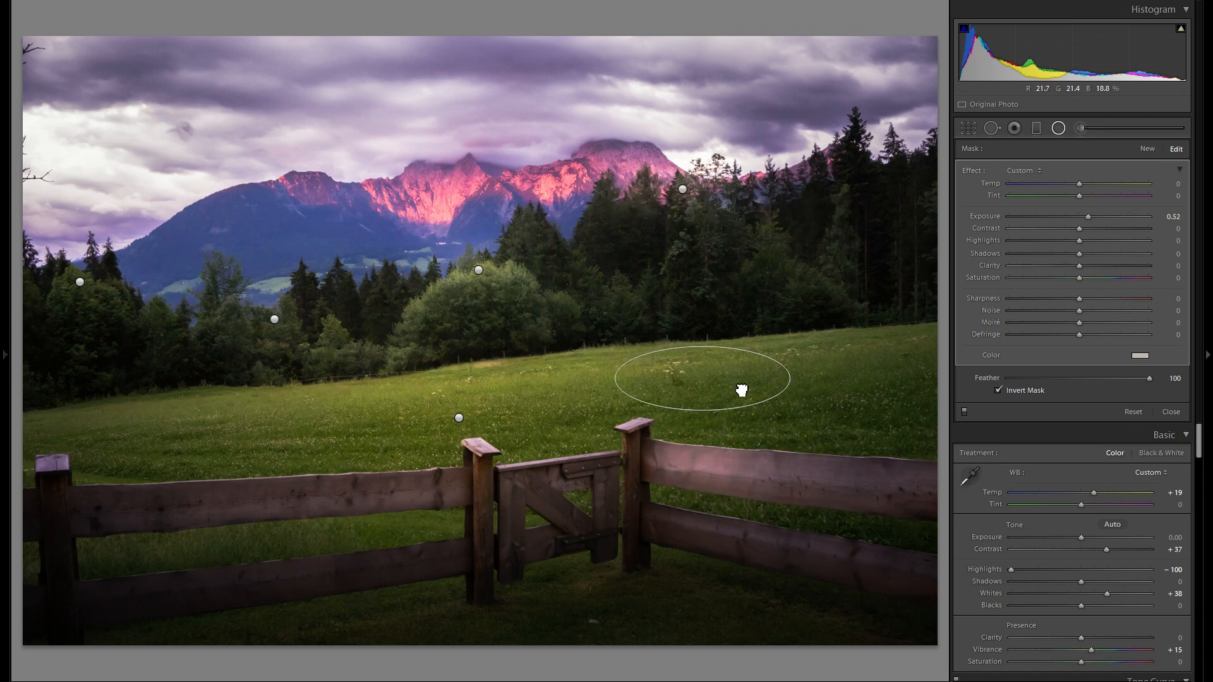
Enlarge the radial filter on the meadow's right side, shift it down towards the fence and set its Exposure to 0.34
left_click_drag(845, 378, 864, 379)
left_click_drag(715, 346, 717, 333)
left_click_drag(760, 381, 813, 404)
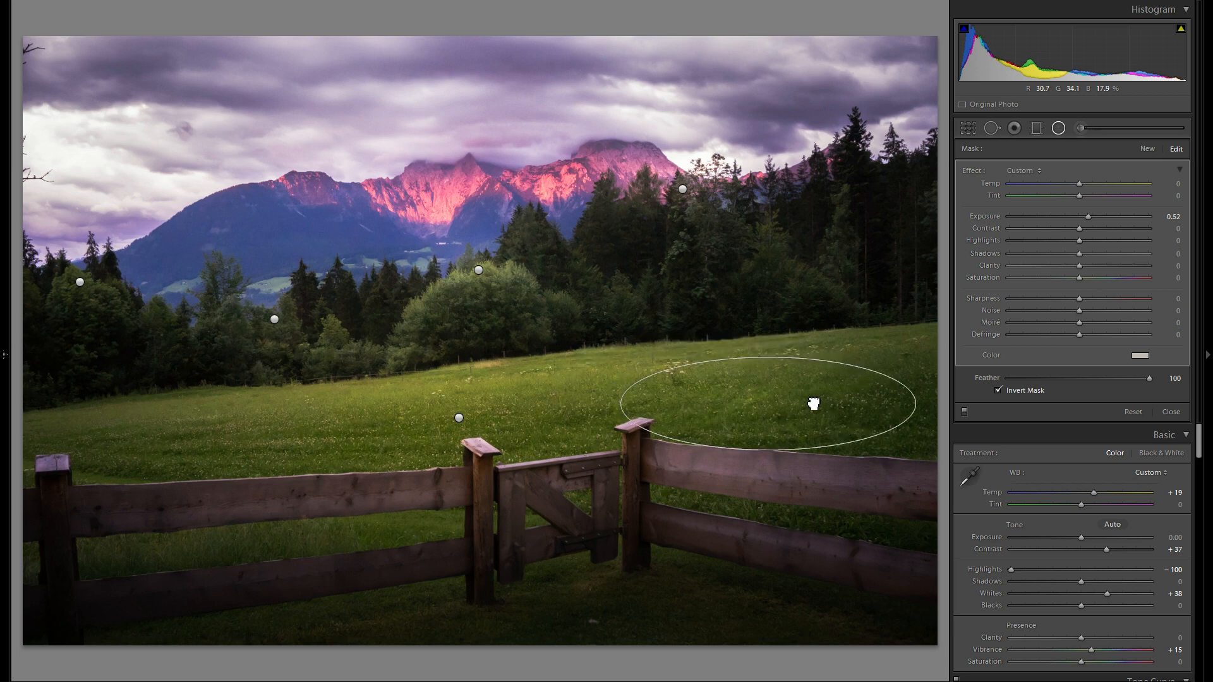
left_click_drag(1087, 216, 1089, 216)
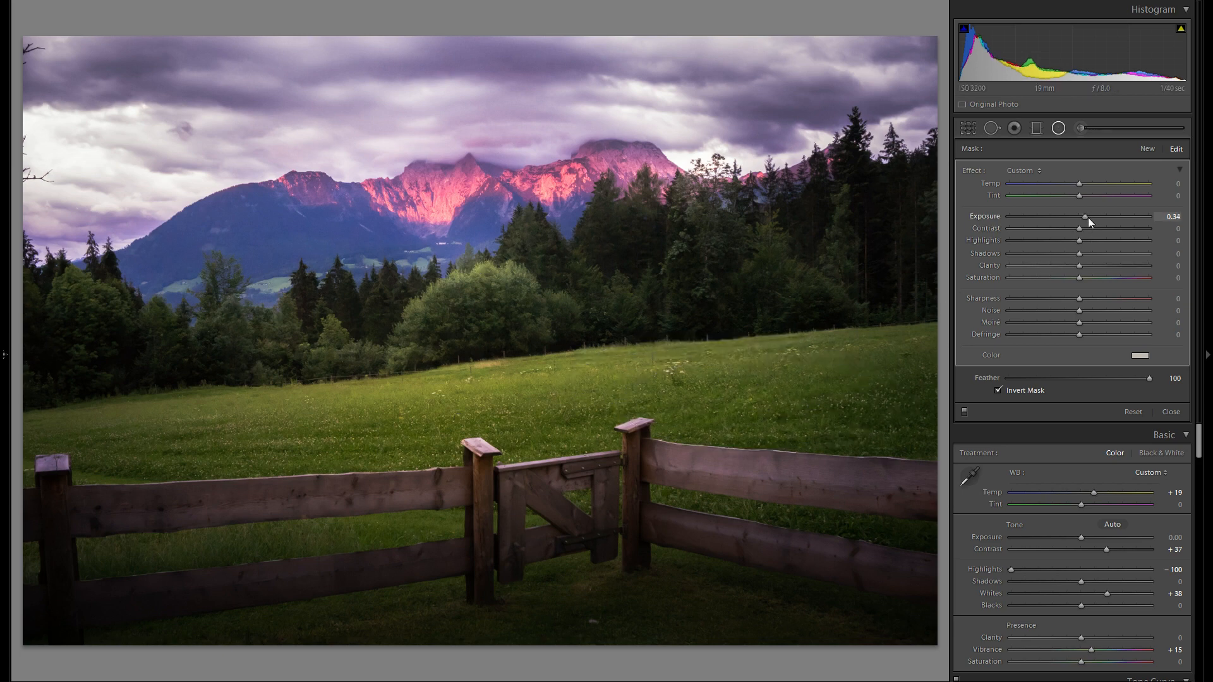
Duplicate the right meadow filter and place the copy over the grass behind the left fence section
right_click(713, 401)
left_click(751, 408)
left_click_drag(713, 405, 230, 447)
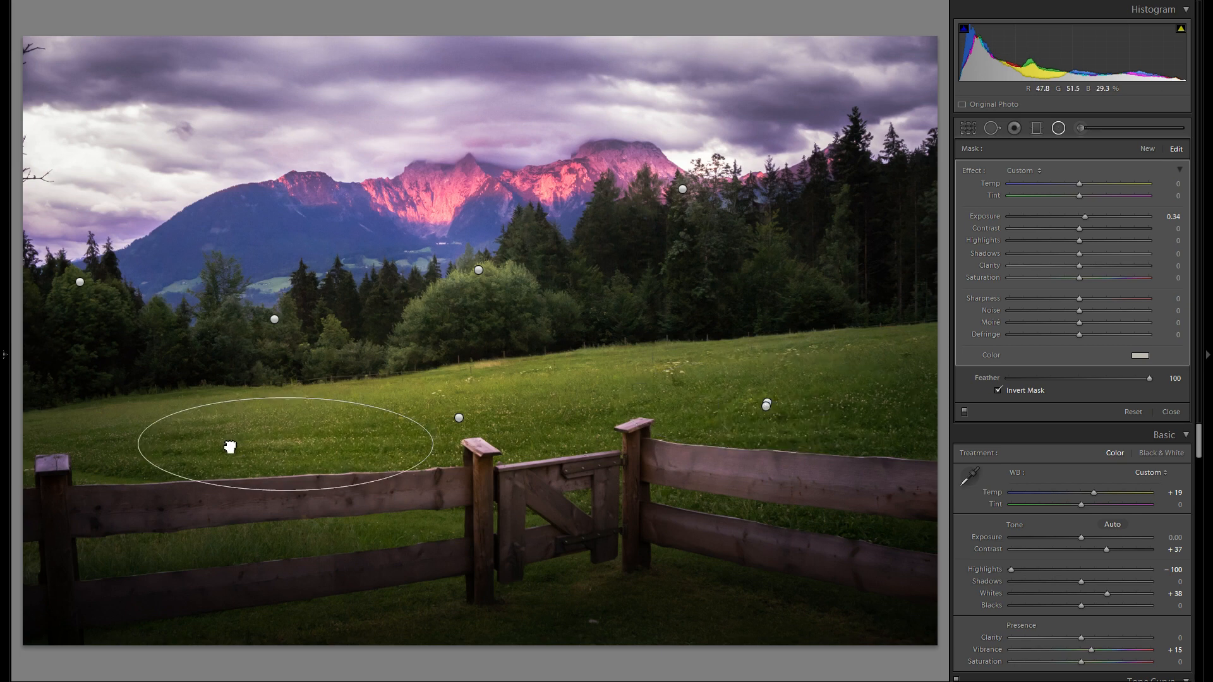
Duplicate the left meadow filter onto the trees, stretch the copy along the tree line, tilt it to the slope and shift it right
right_click(230, 445)
left_click(269, 450)
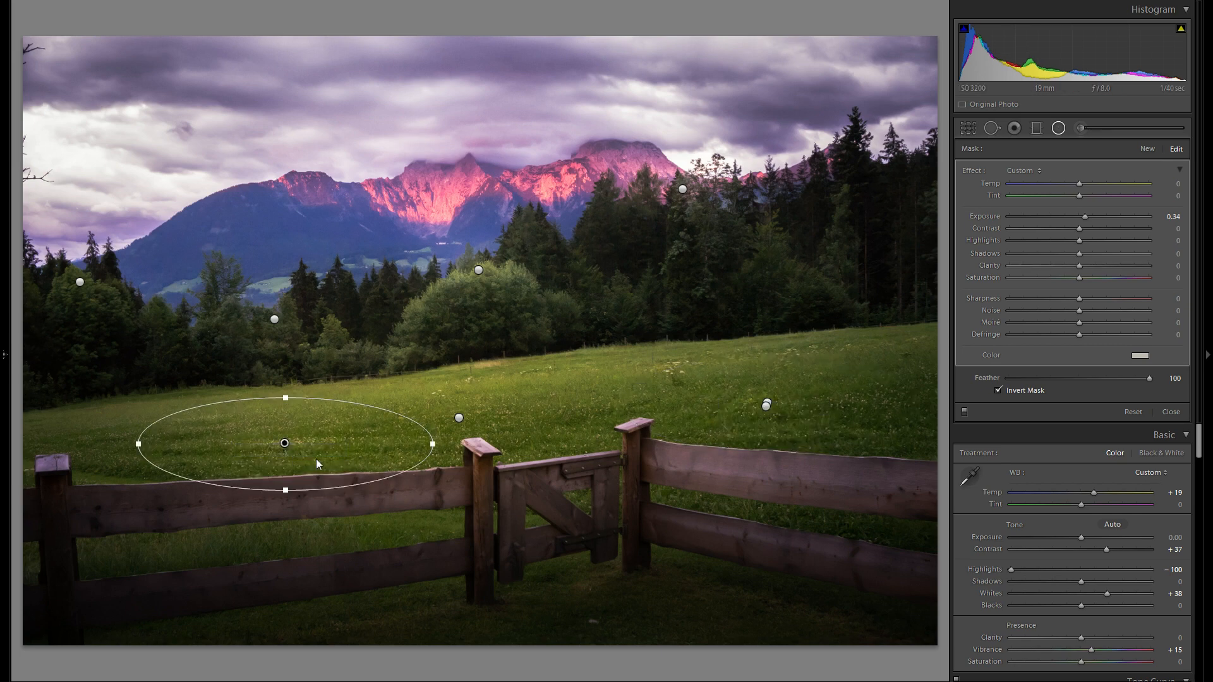
left_click_drag(342, 474, 495, 280)
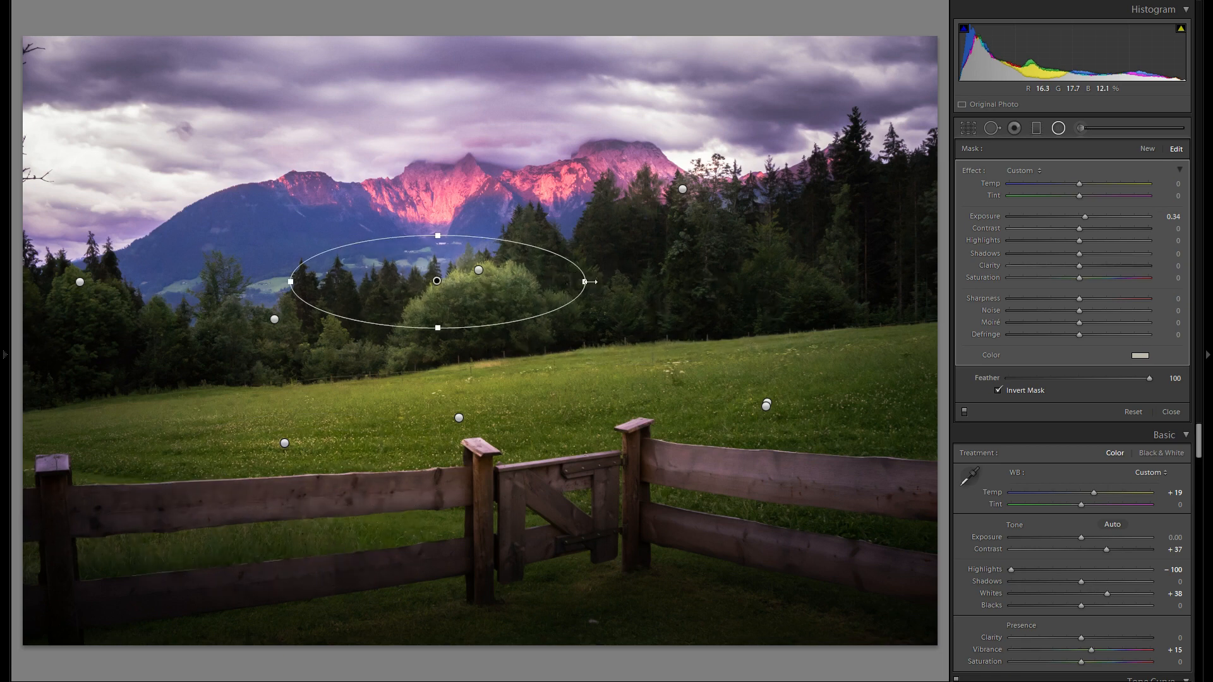
left_click_drag(848, 281, 843, 281)
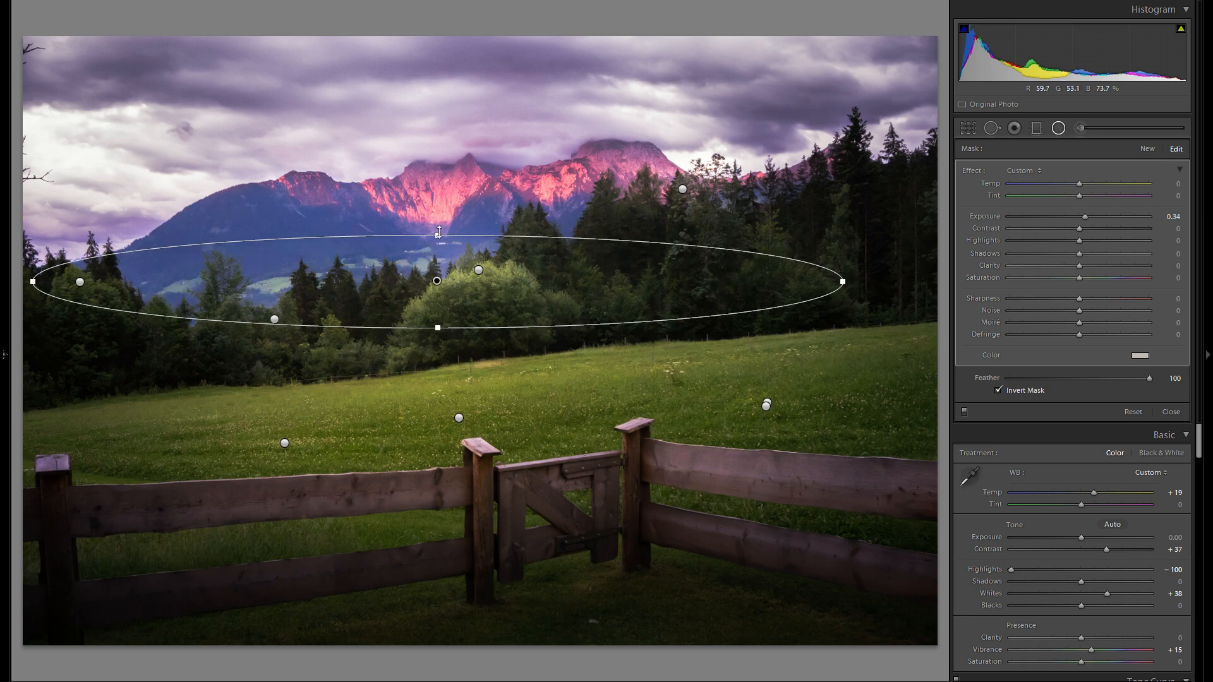
left_click_drag(433, 212, 434, 213)
left_click_drag(796, 220, 793, 217)
left_click_drag(617, 286, 812, 259)
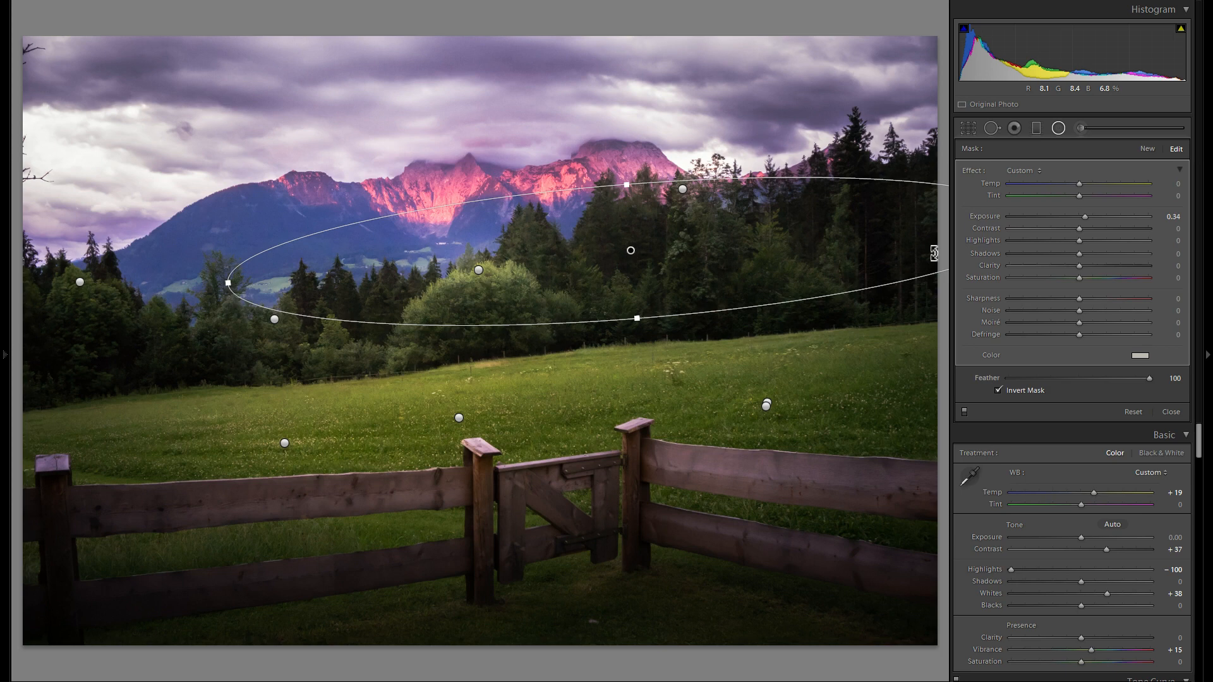
Set the tilted tree-line filter's Exposure to −0.63 and enlarge and recentre its ellipse to cover the whole forest
left_click_drag(1074, 215, 1071, 215)
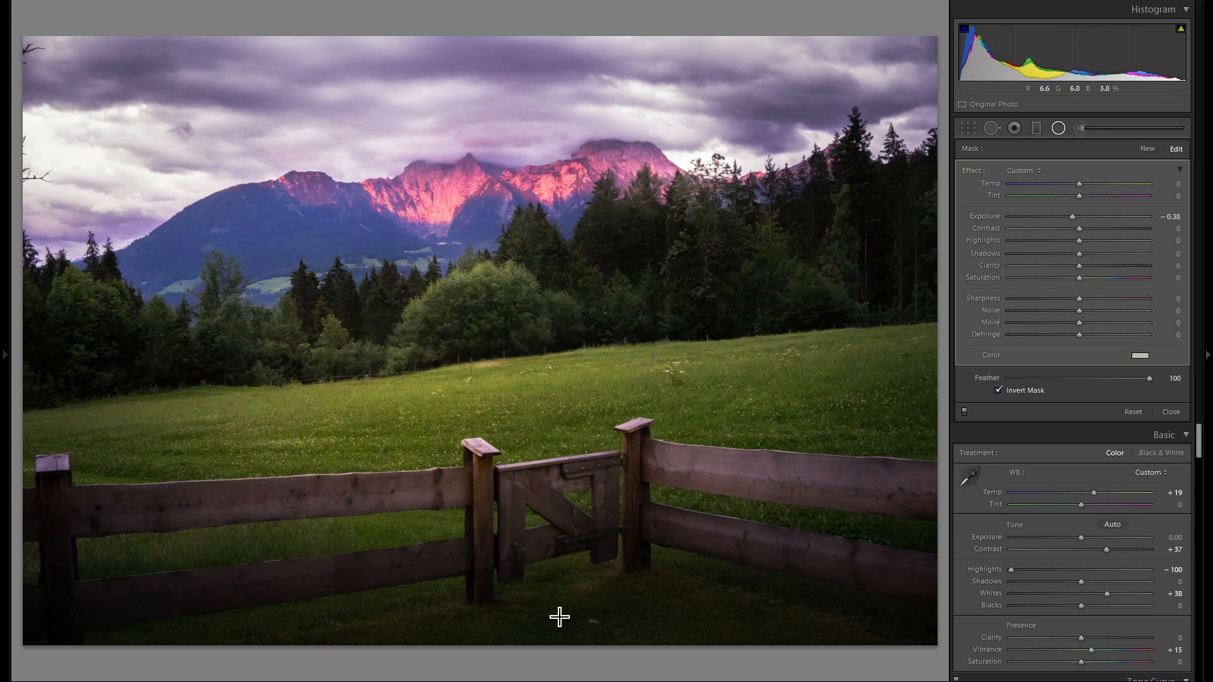
left_click_drag(589, 269, 597, 299)
left_click_drag(634, 199, 632, 180)
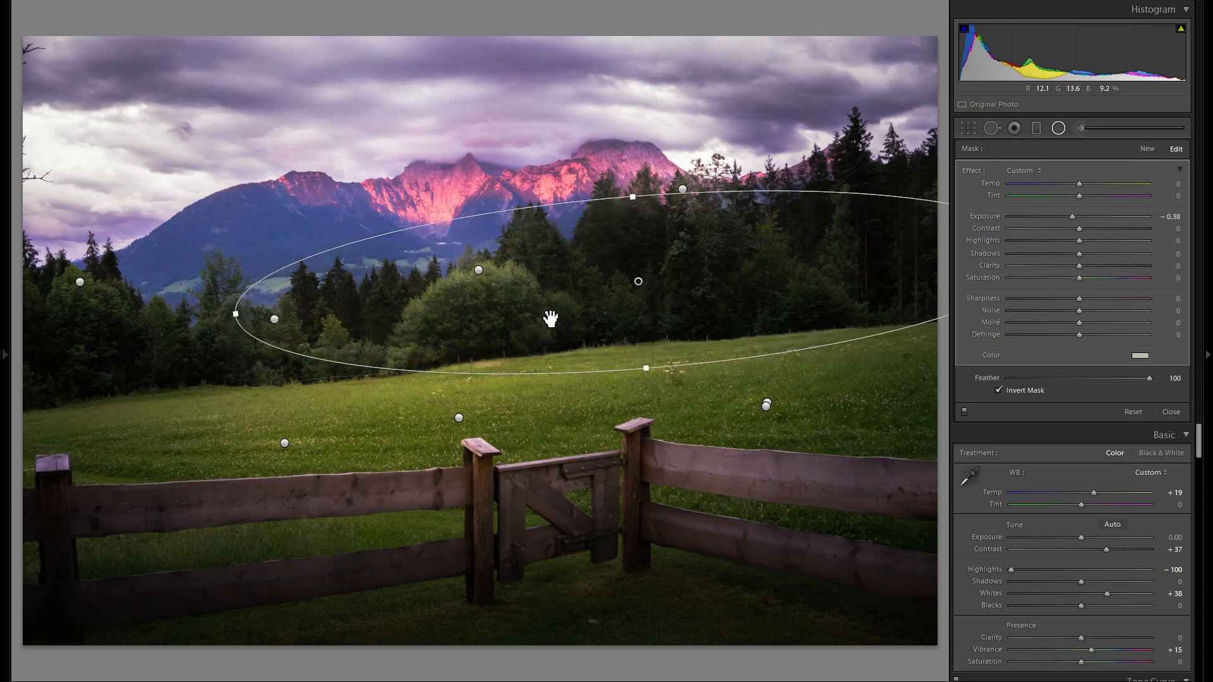
left_click_drag(579, 309, 468, 320)
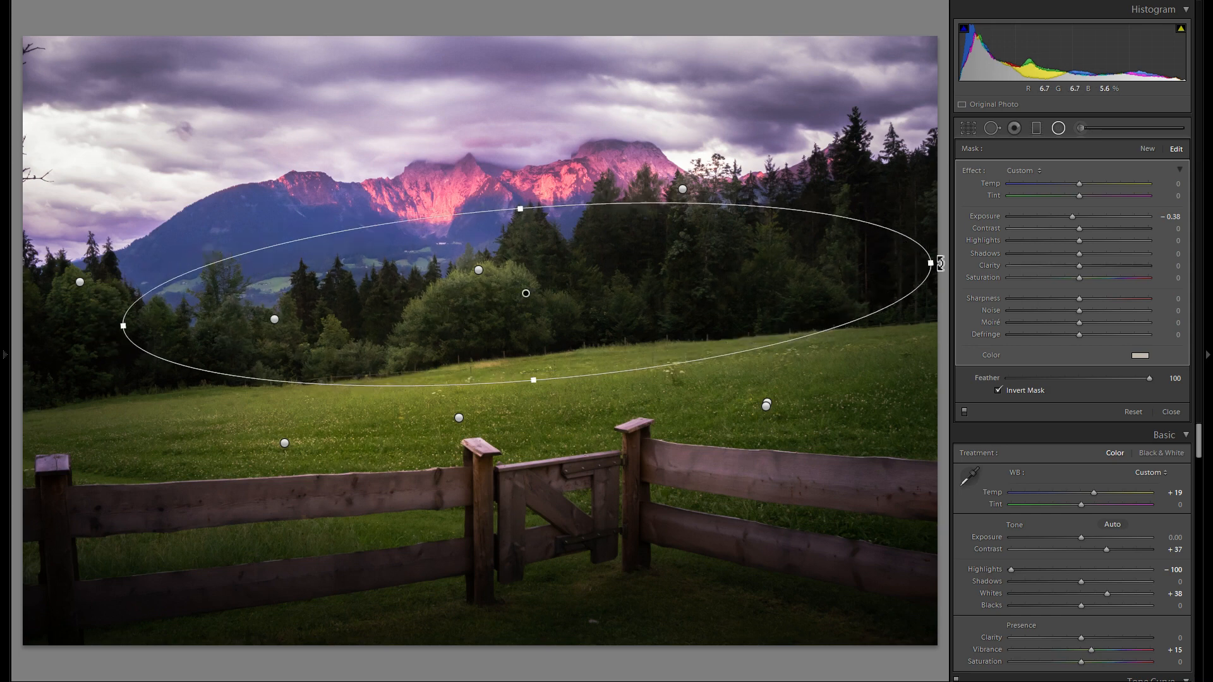
left_click_drag(944, 262, 959, 262)
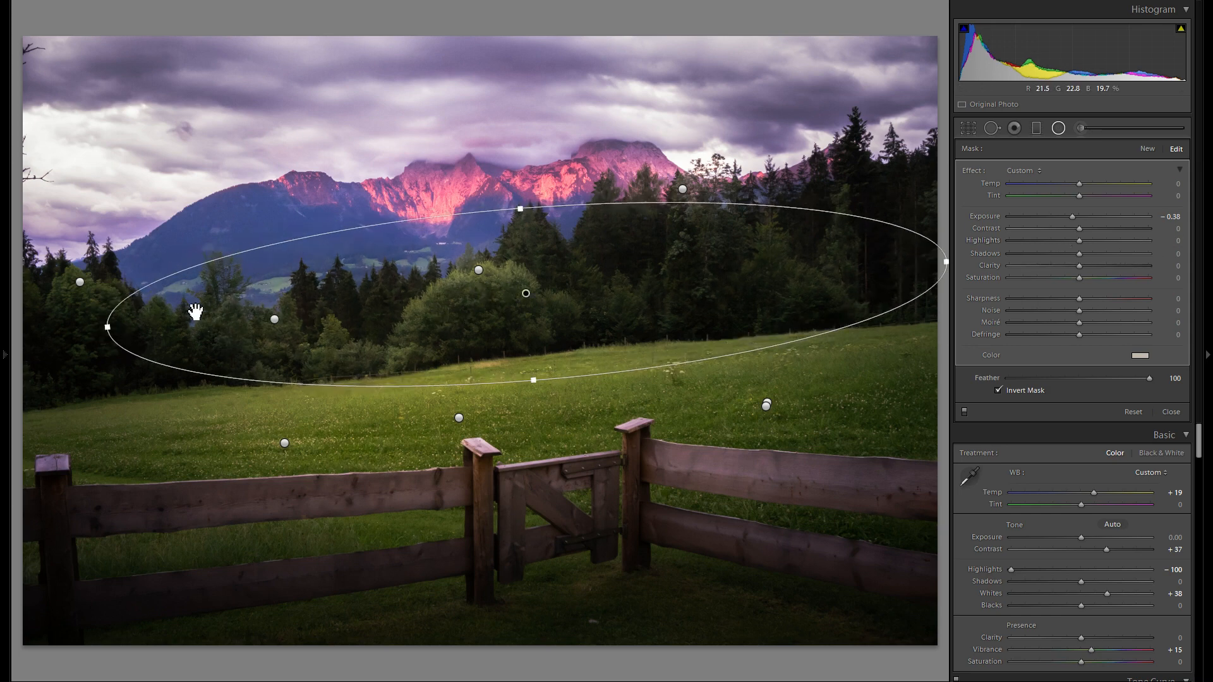
left_click_drag(41, 326, 42, 331)
left_click_drag(393, 317, 474, 310)
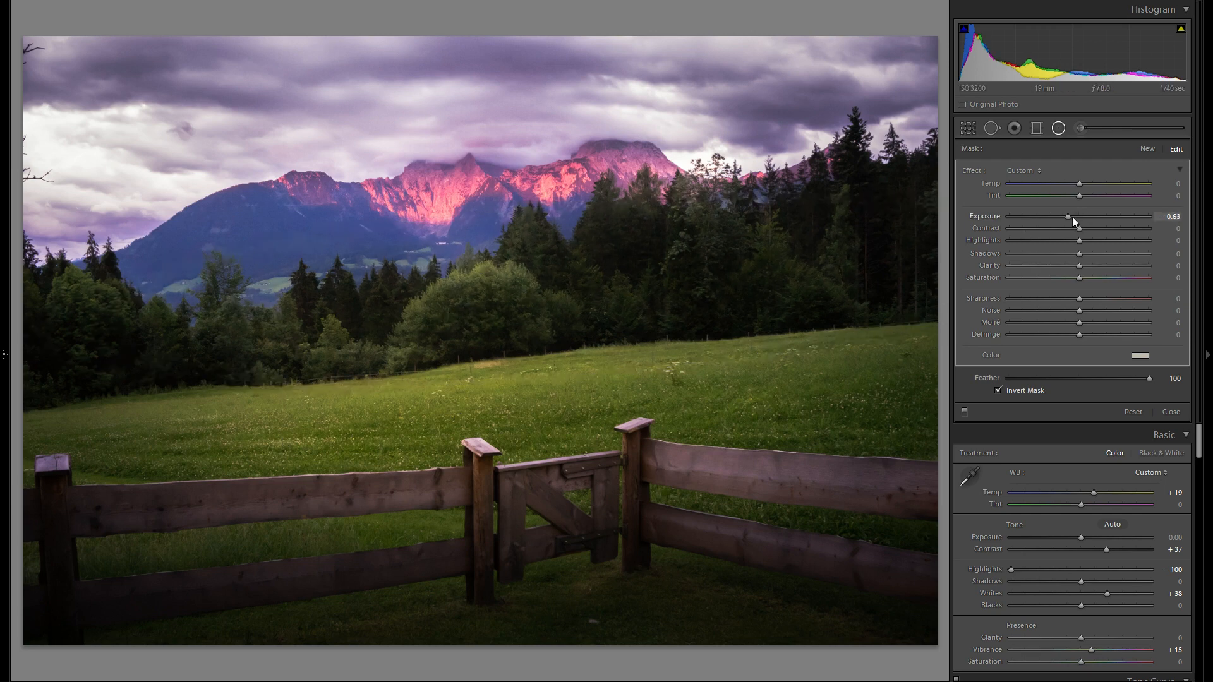
Delete the dark tree-line radial filter and undo the deletion, twice, to compare the photo without it
right_click(684, 278)
left_click(737, 301)
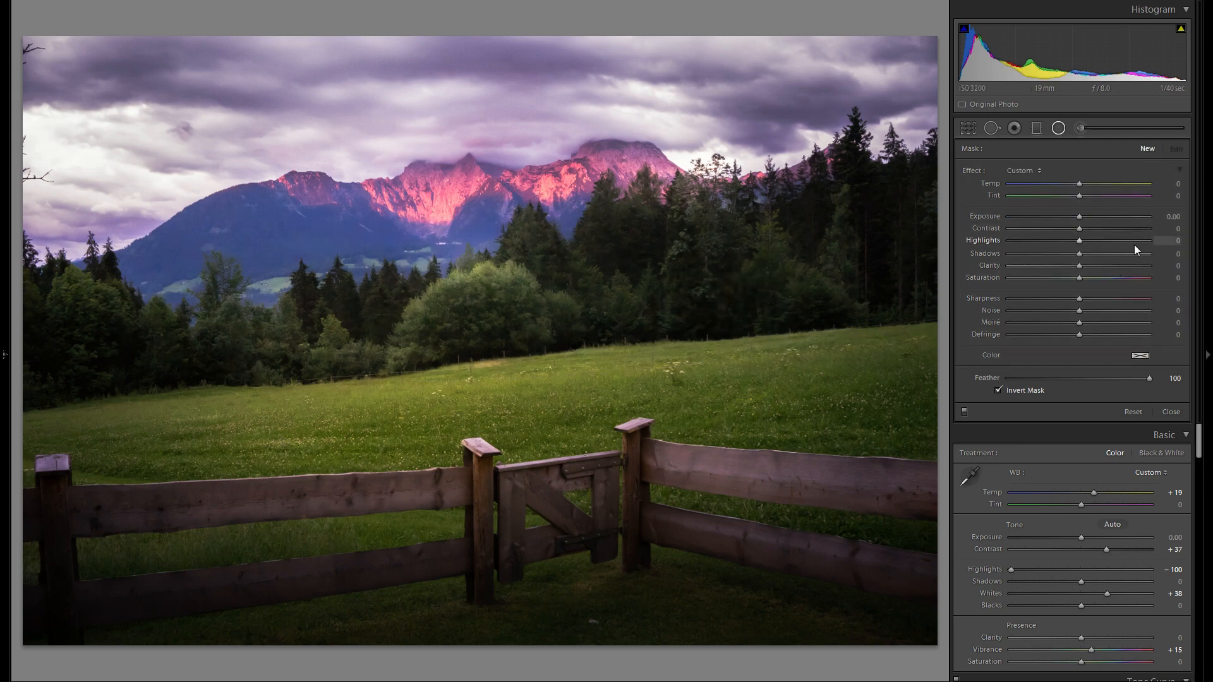
key("ctrl+z")
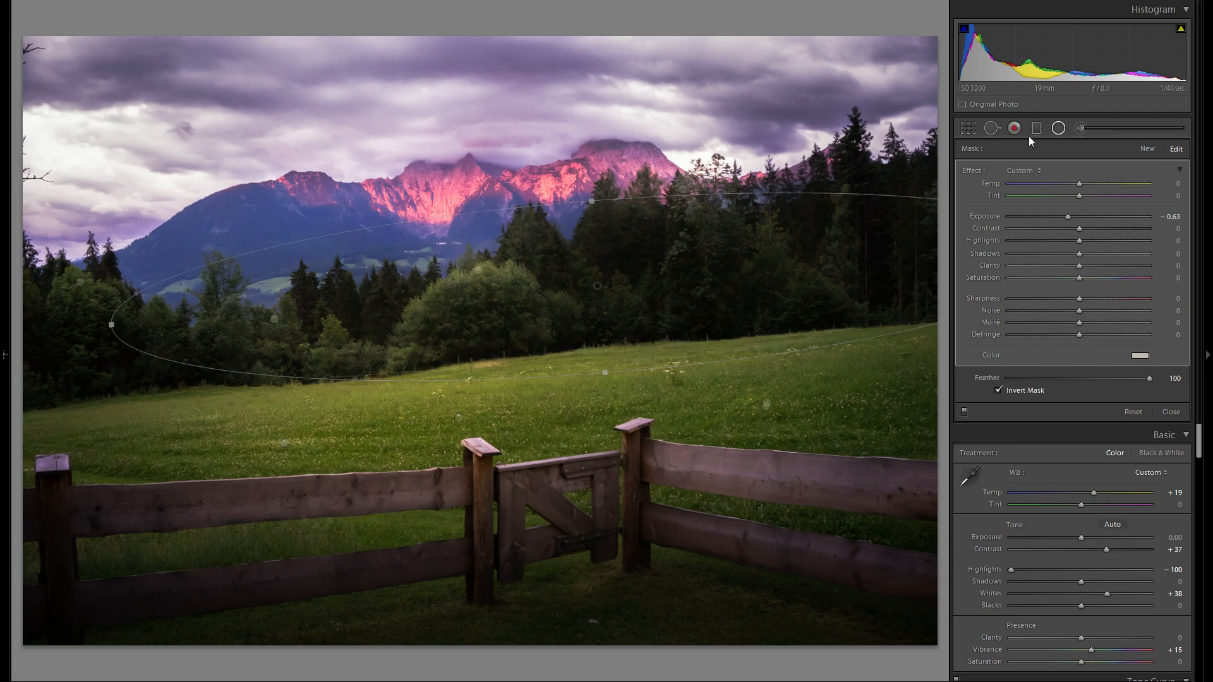
right_click(629, 295)
left_click(665, 315)
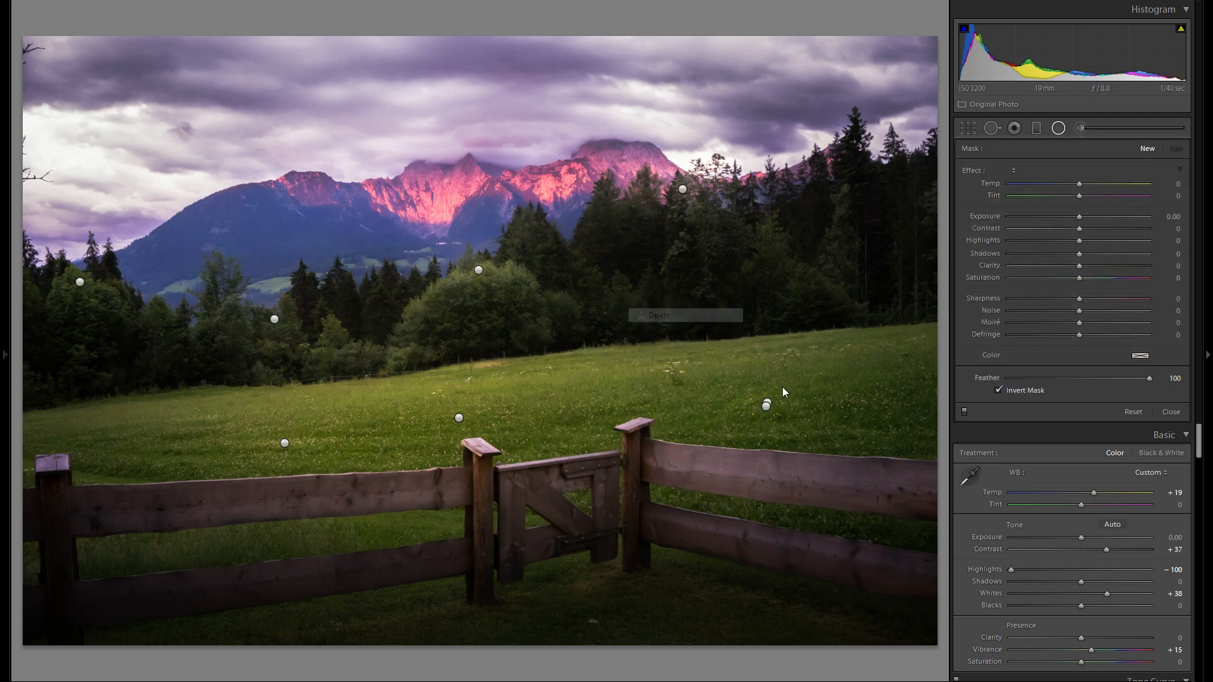
key("ctrl+z")
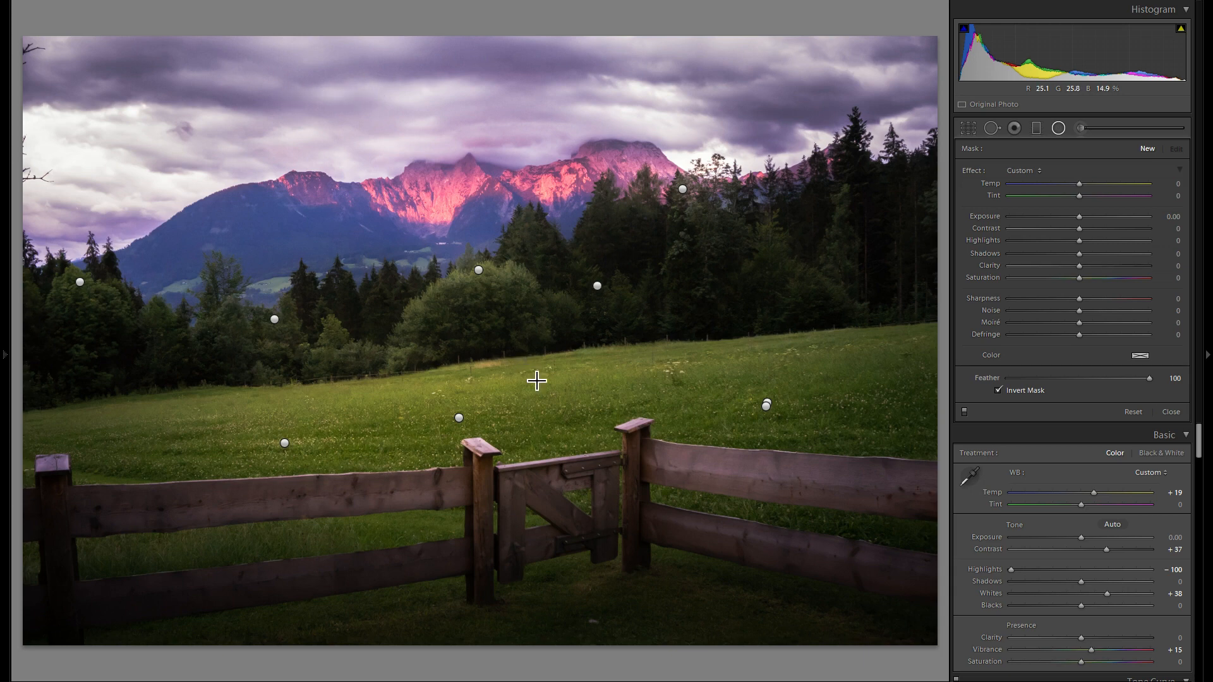
Compare the photo with and without all radial filters twice with the filter pins hidden, leaving the filters enabled, and exit the tool
key("h")
key("h")
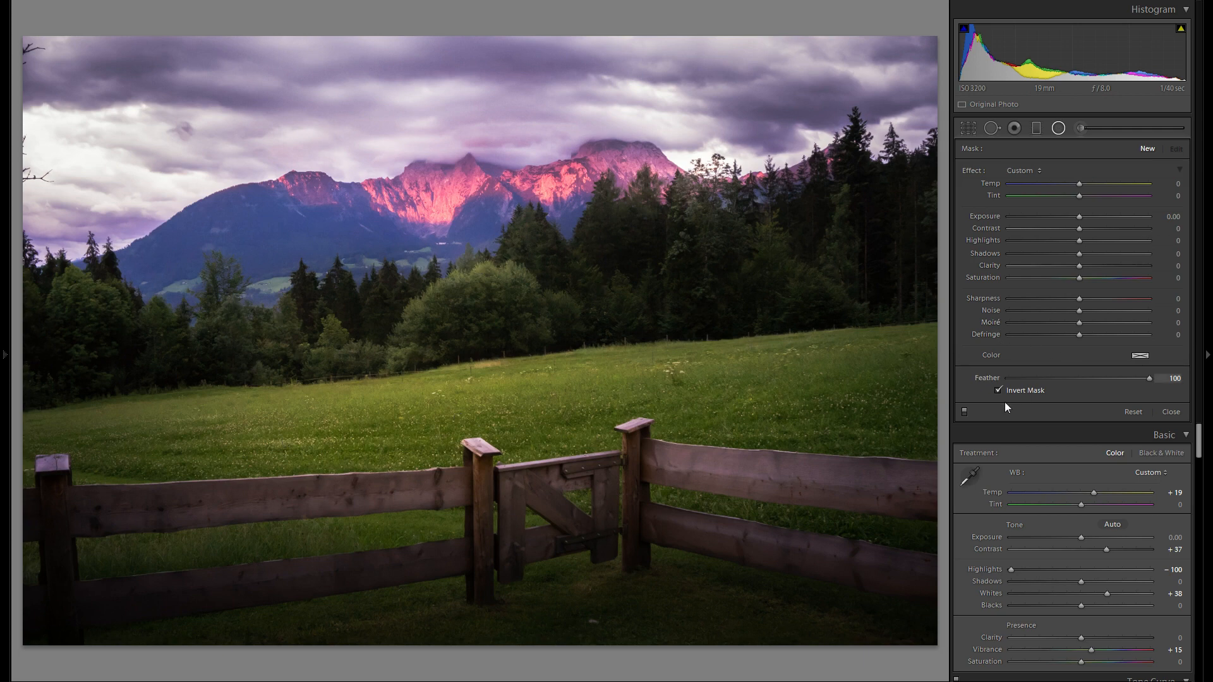
left_click(965, 411)
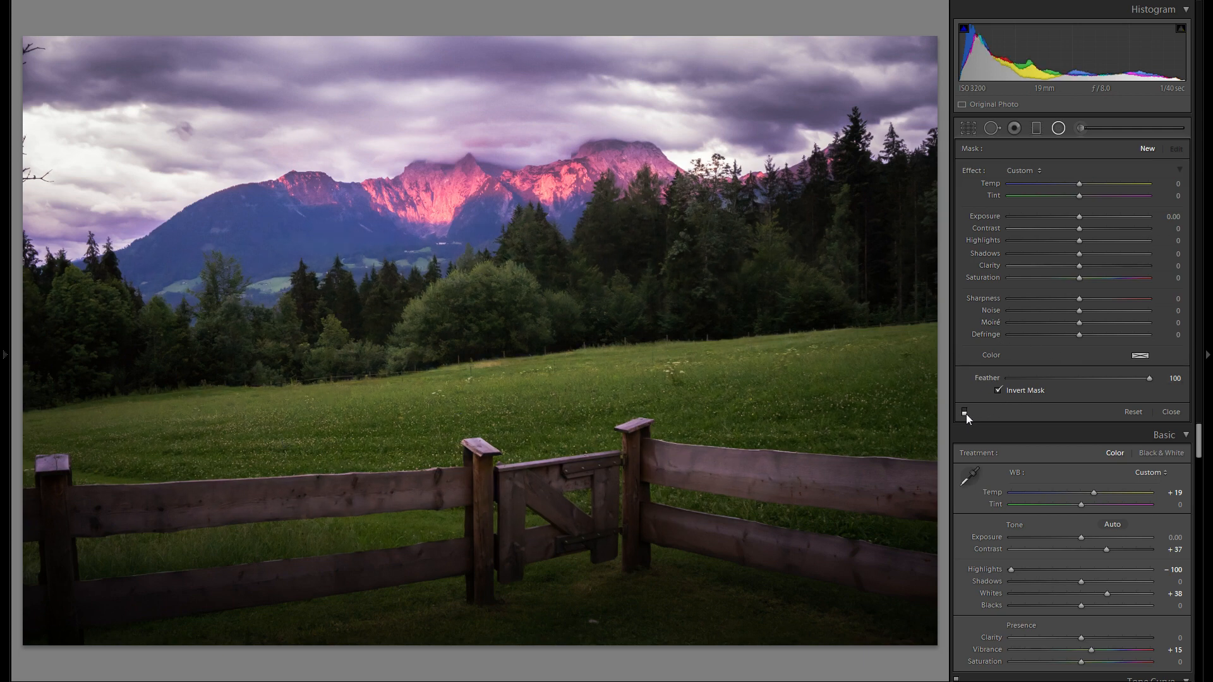
left_click(963, 413)
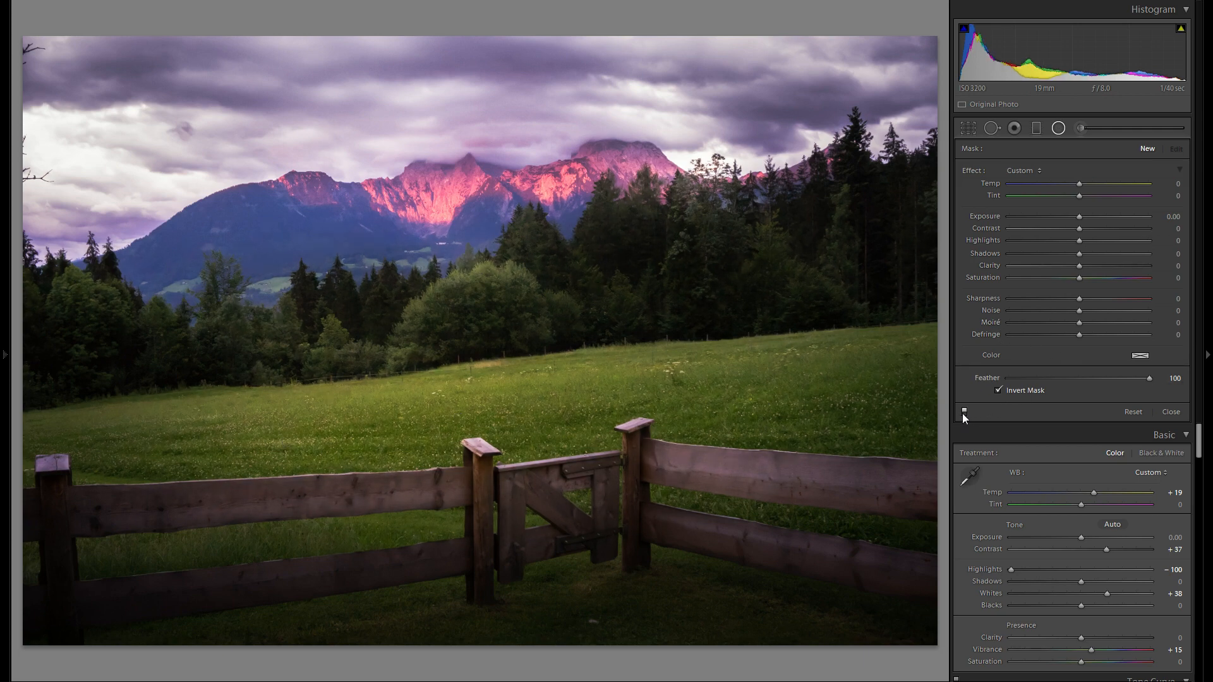
left_click(963, 412)
left_click(963, 413)
left_click(1014, 127)
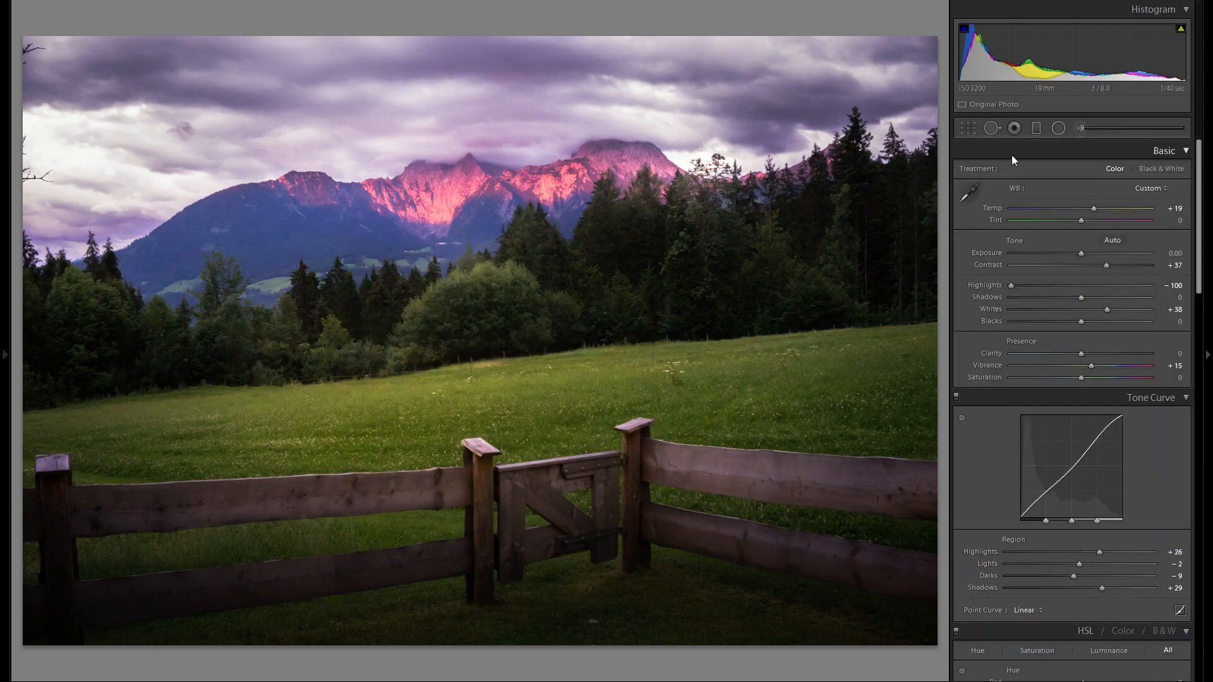
Darken the trees along the photo's right side and the meadow's left edge with an Adjustment Brush at Exposure −0.31
left_click(1079, 128)
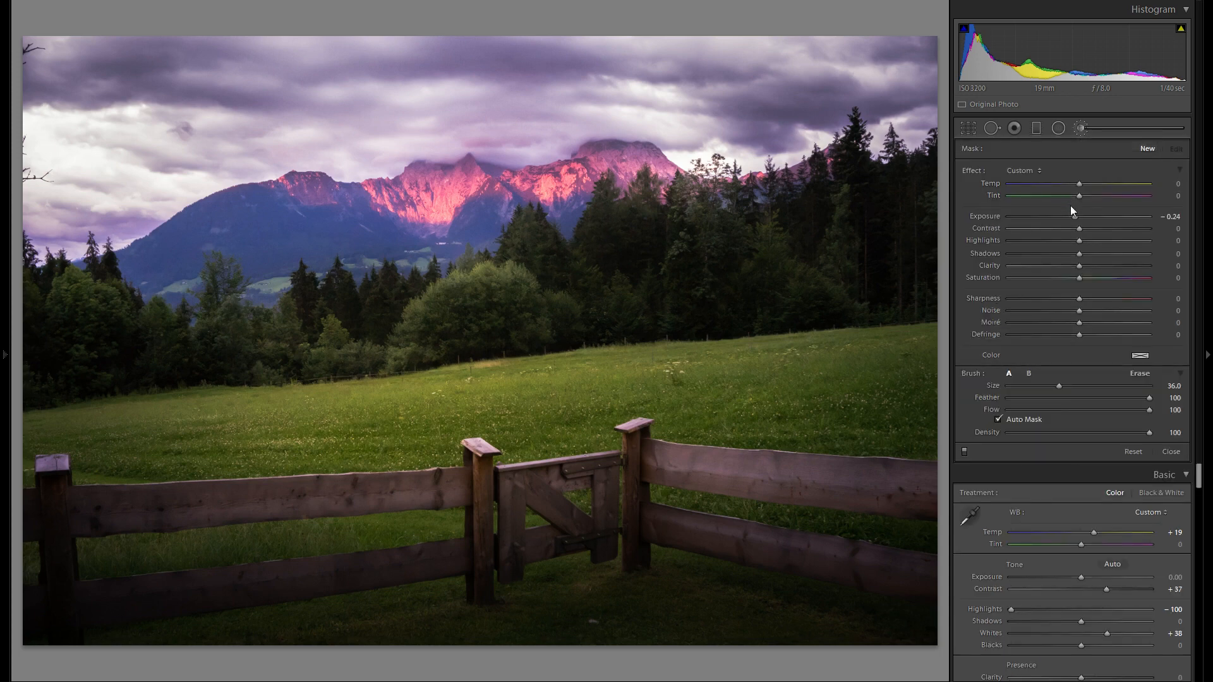
left_click_drag(1076, 217, 1075, 217)
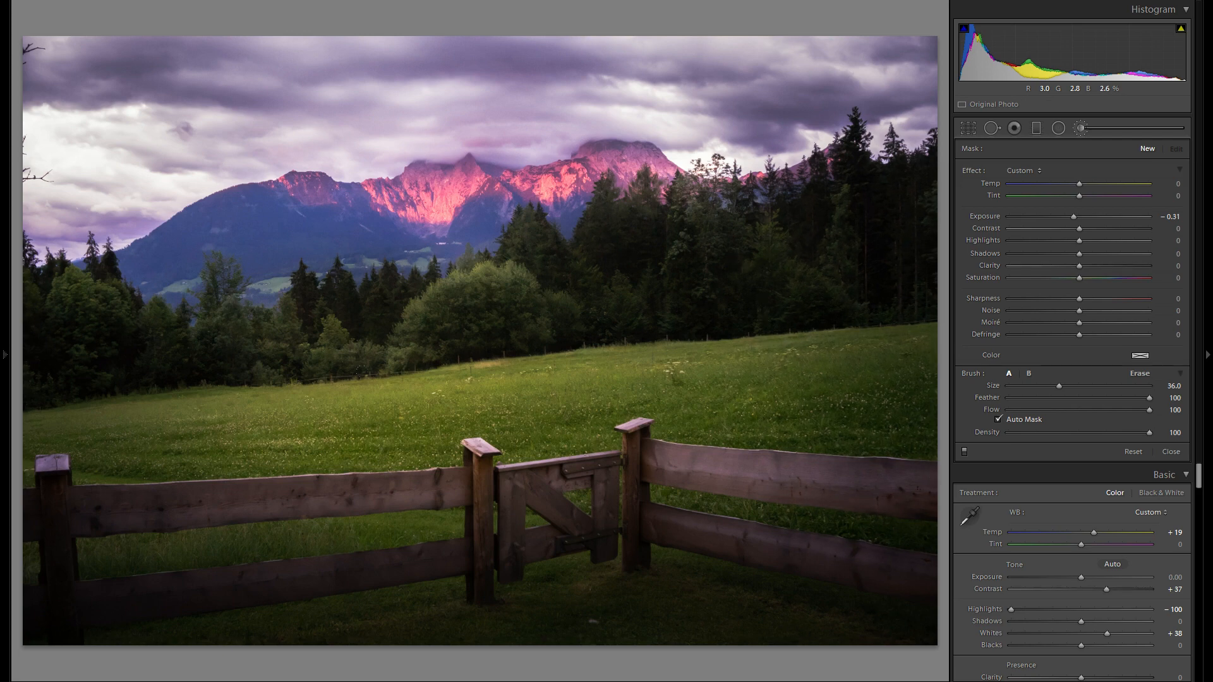
left_click(891, 236)
left_click_drag(85, 410, 176, 409)
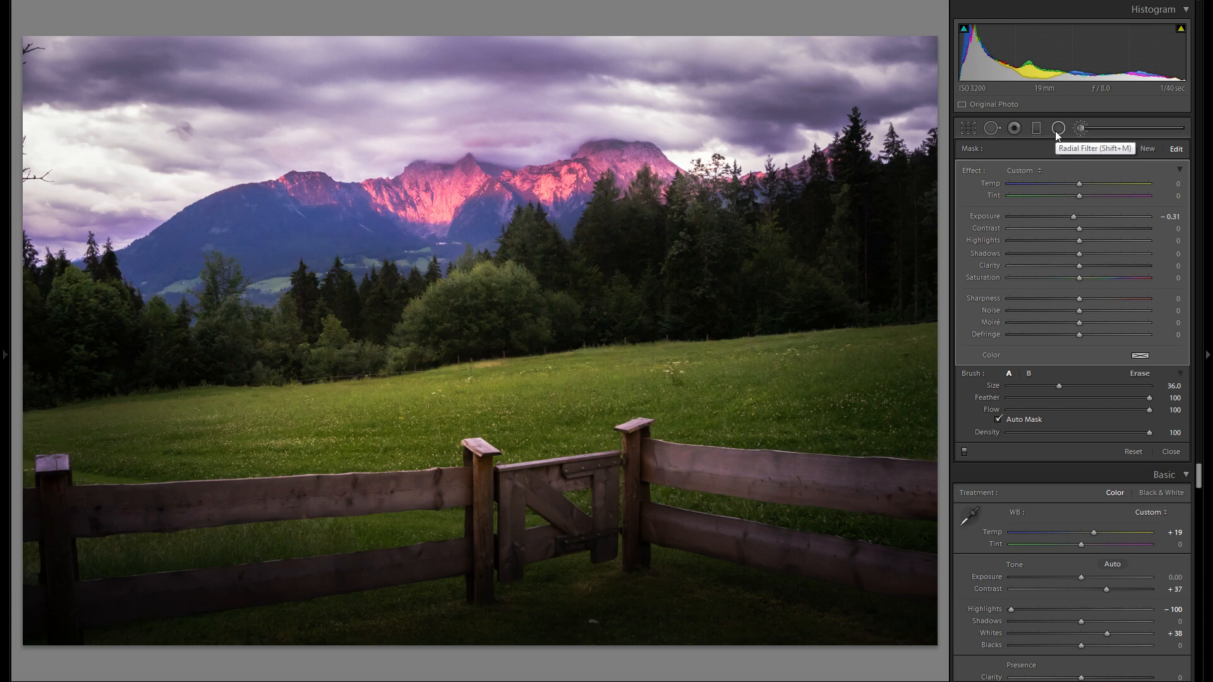
Remove the bare branches at the left edge of the sky with Heal spot removal at Size 76, Feather 50 and Opacity 100
left_click(992, 129)
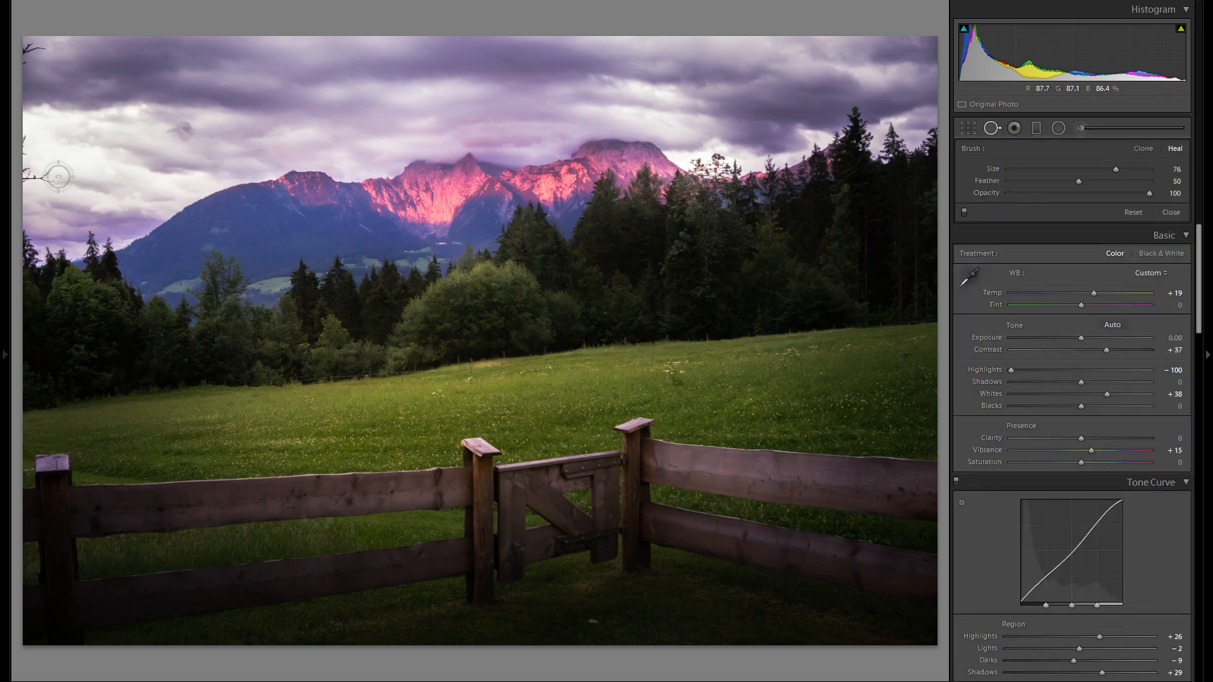
left_click_drag(53, 177, 27, 167)
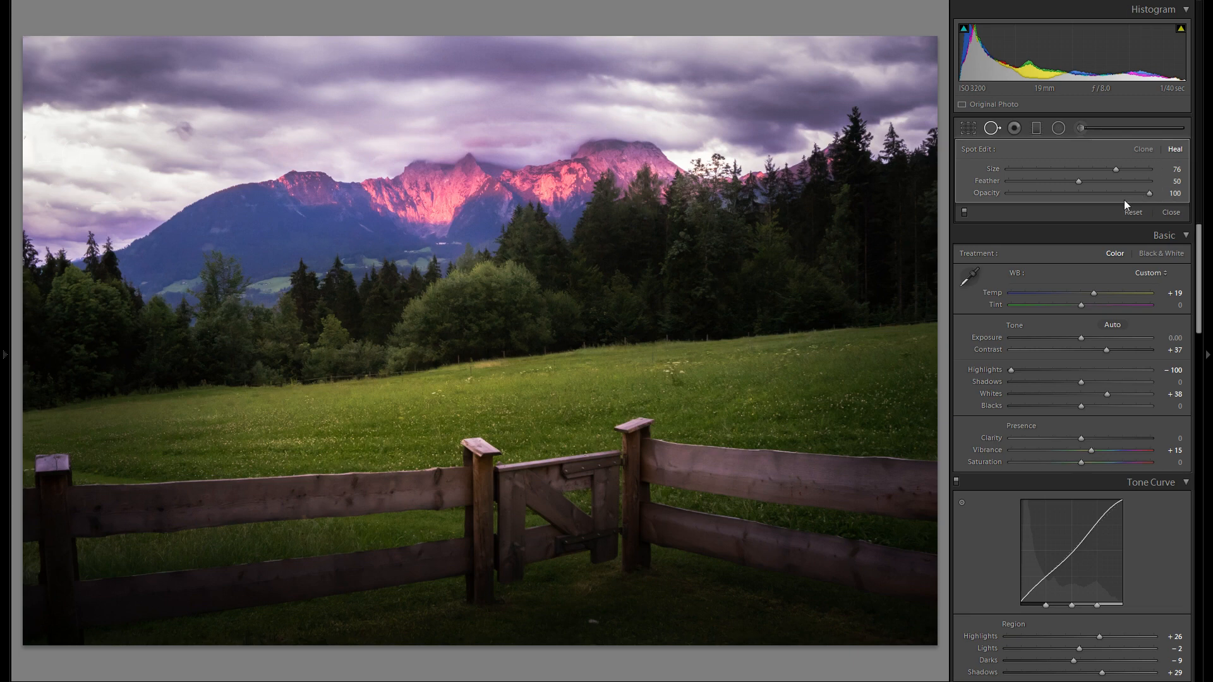
left_click(993, 129)
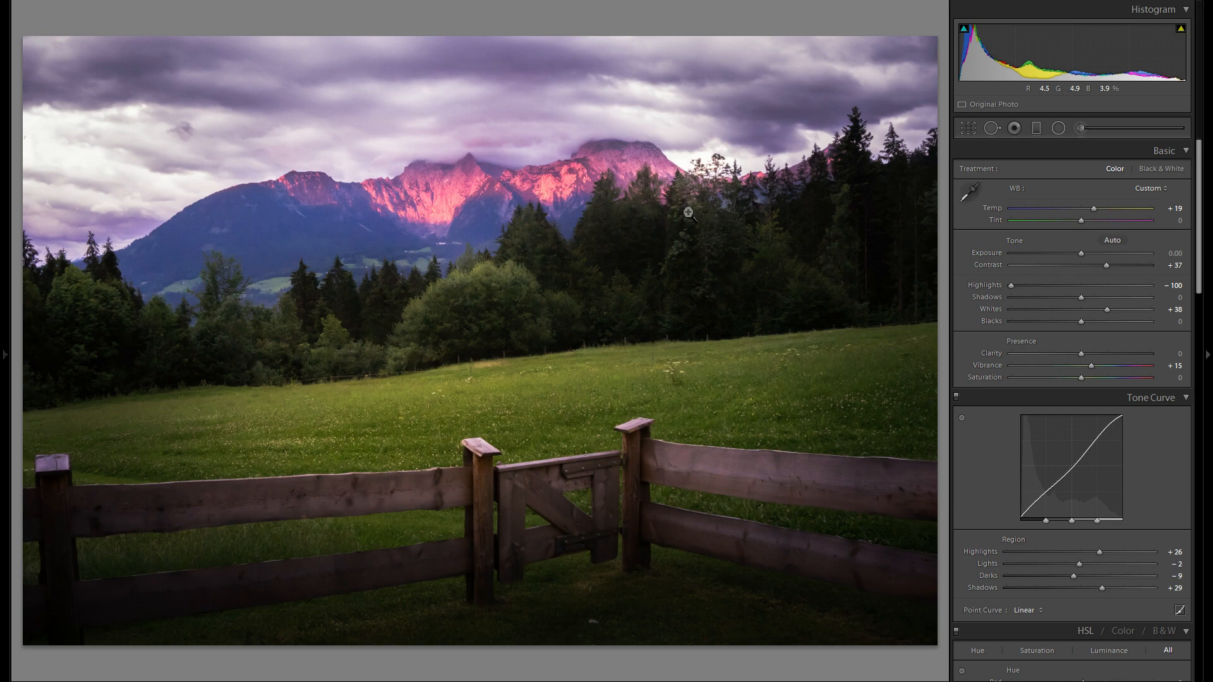
Try a panoramic crop that cuts off the fence and a rotation of 2.51°, and undo both the angle and the crop
left_click(969, 129)
left_click_drag(556, 623, 572, 529)
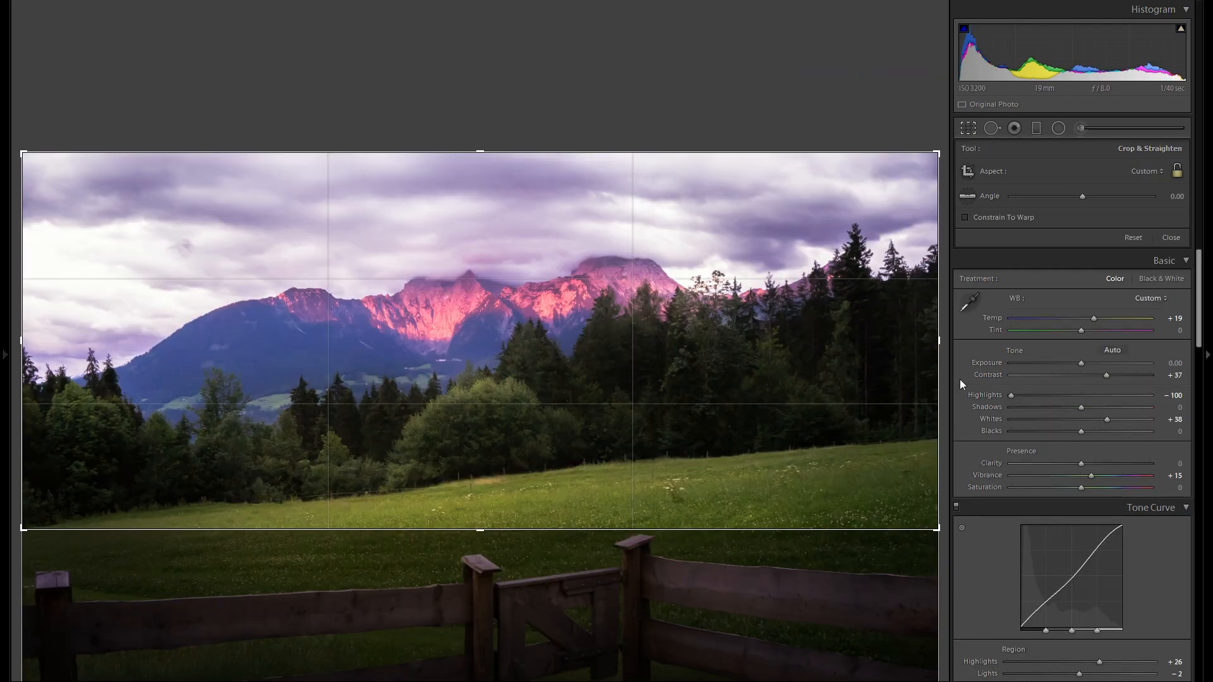
left_click_drag(946, 362, 954, 379)
key("Return")
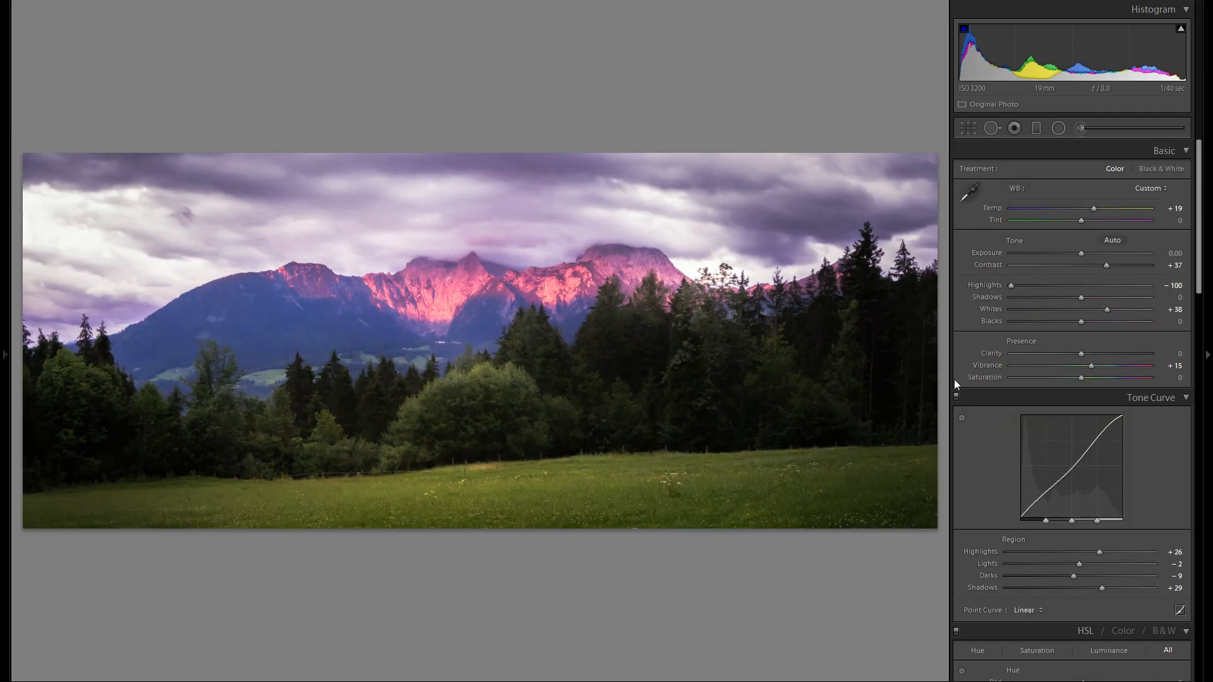
key("ctrl+z")
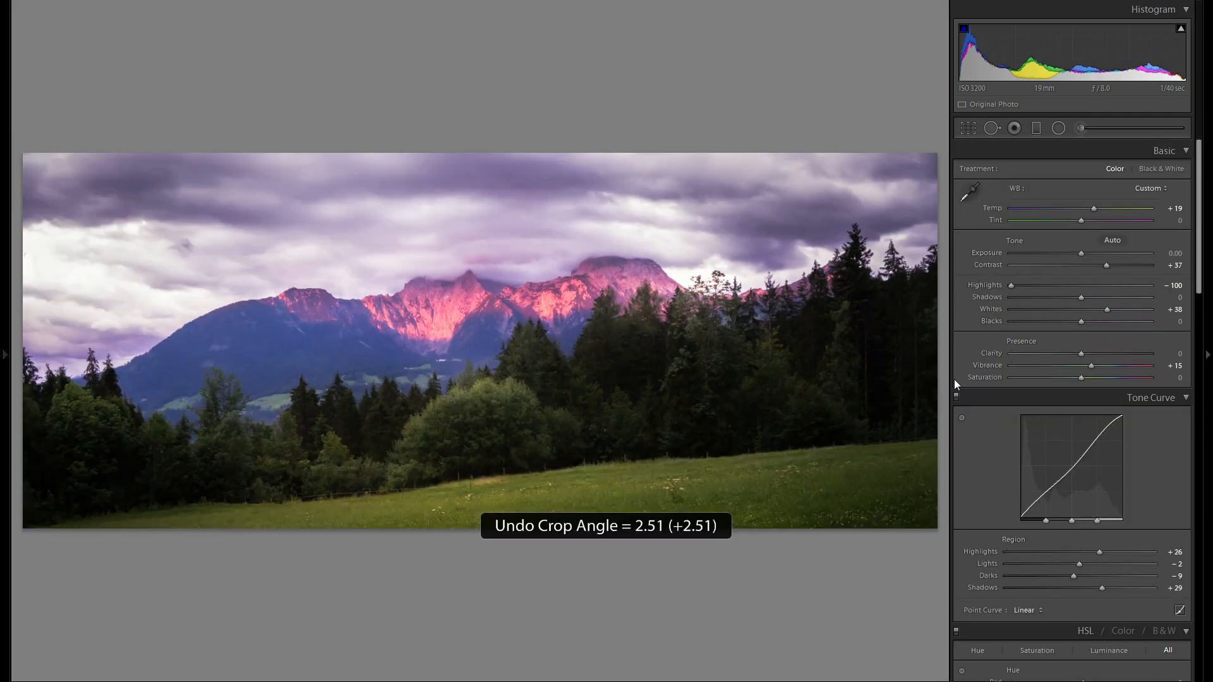
key("ctrl+z")
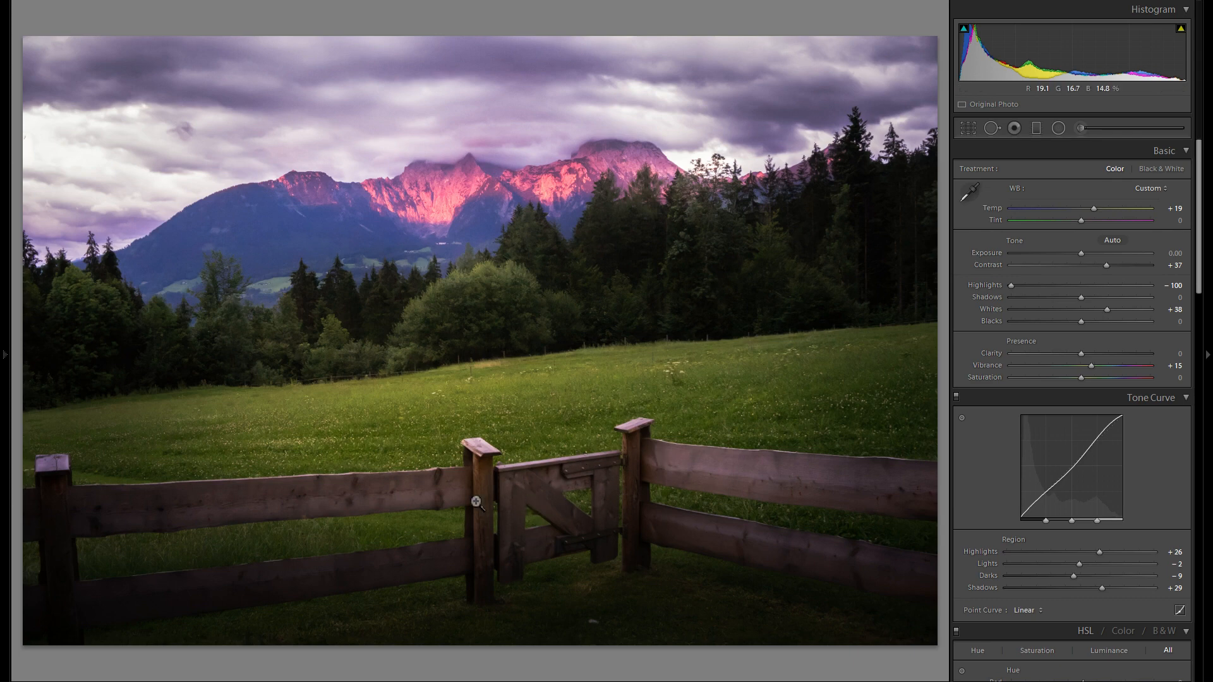
Compare the original Import state with the latest Add Spot Removal state in the edit history, returning to the latest one
left_click(5, 354)
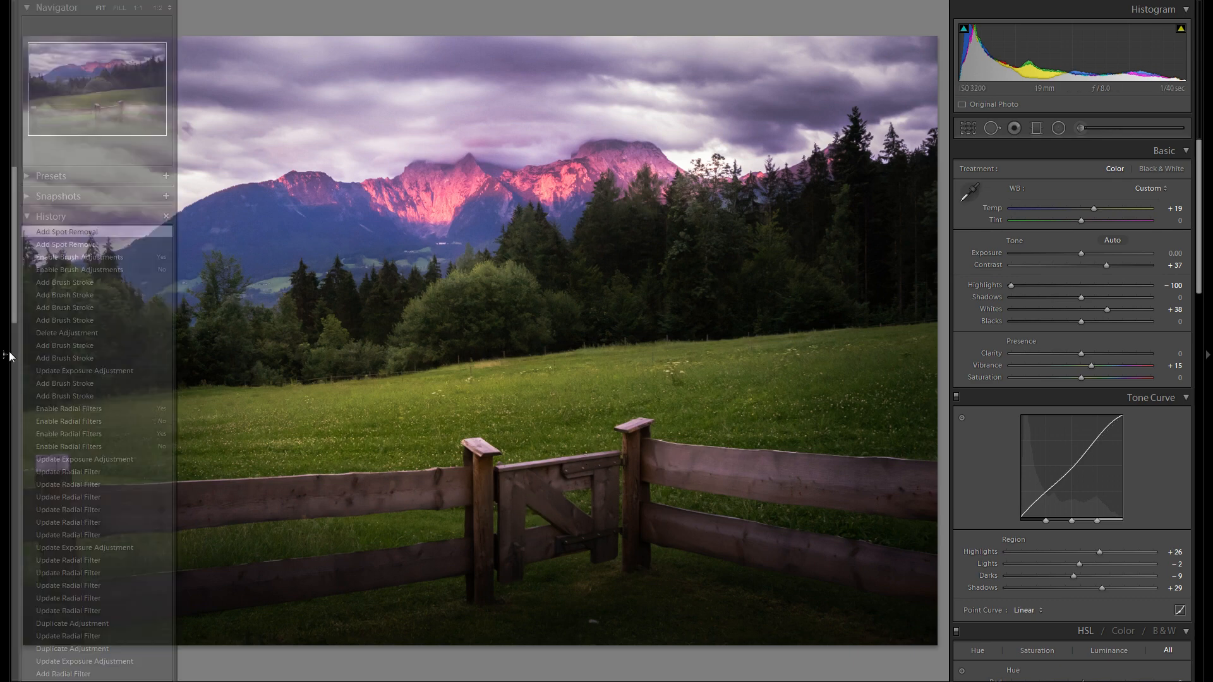
scroll(112, 440, "down", 5)
scroll(111, 440, "down", 10)
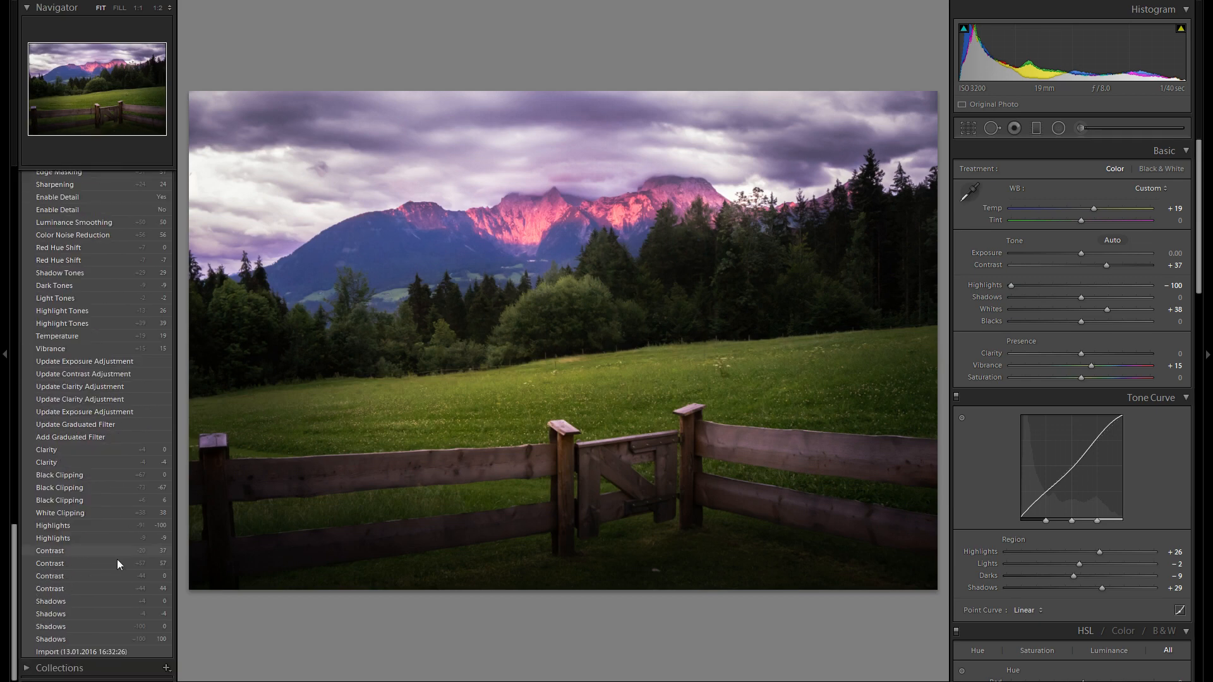
right_click(102, 648)
left_click(67, 650)
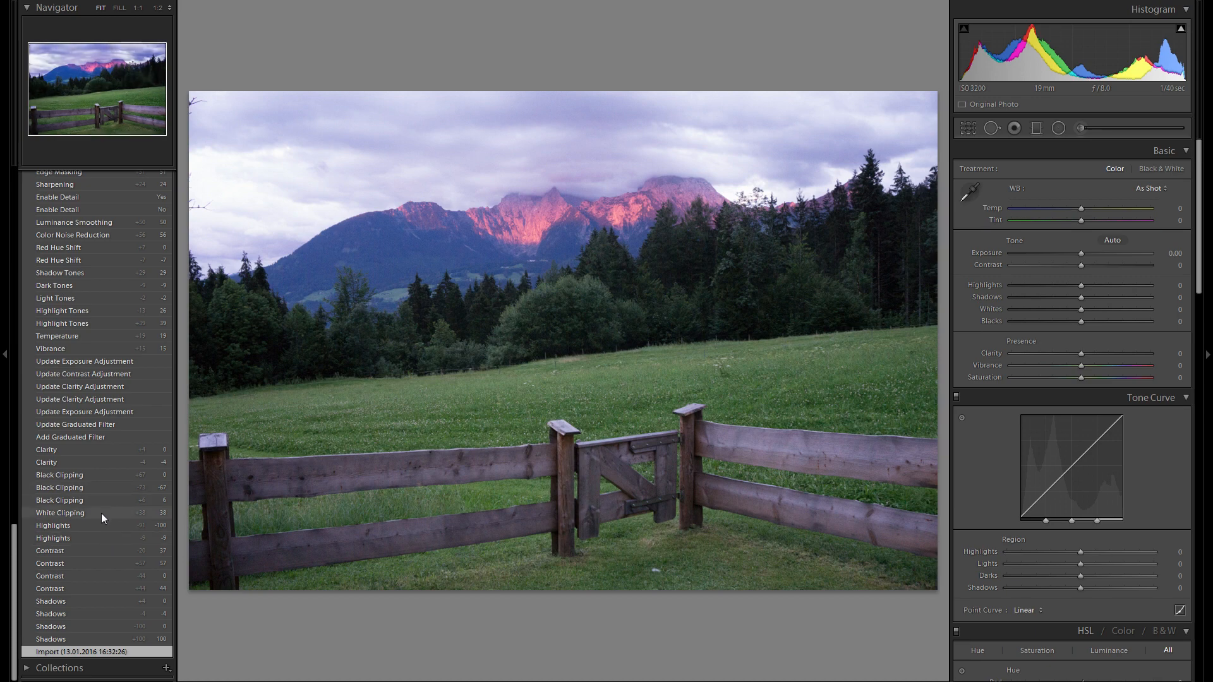
scroll(102, 487, "up", 15)
left_click(92, 232)
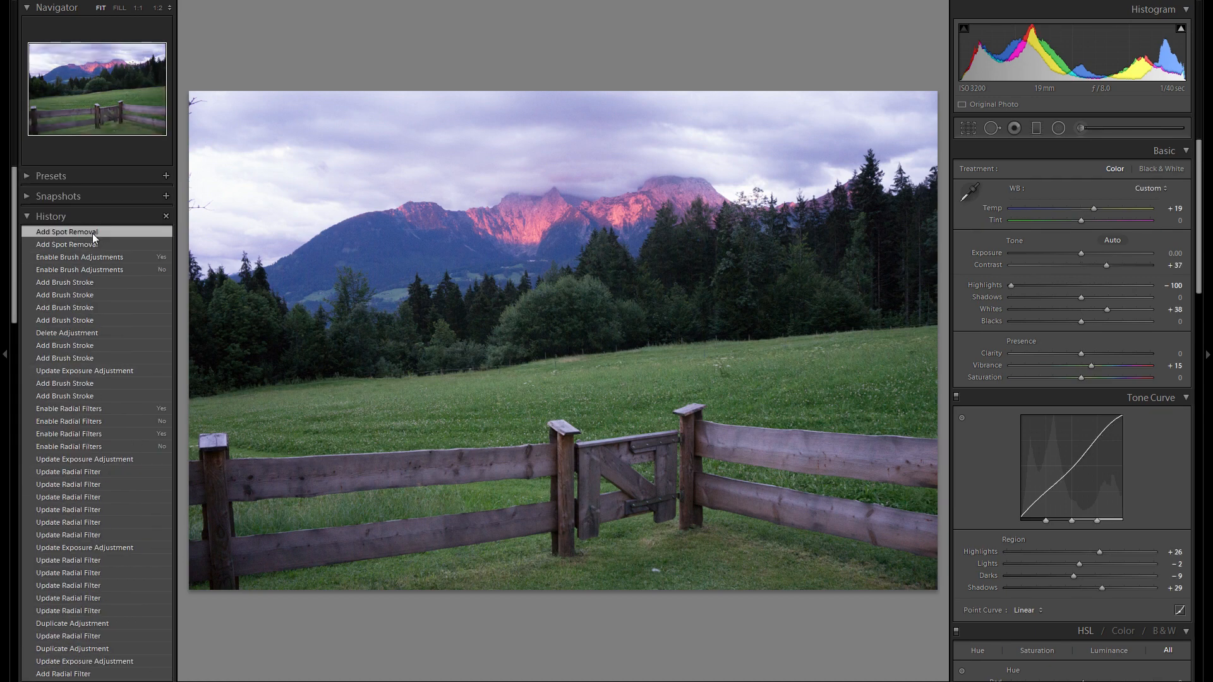
Hide the edit history and compare the original and edited photo side by side in the Before/After view
key("F7")
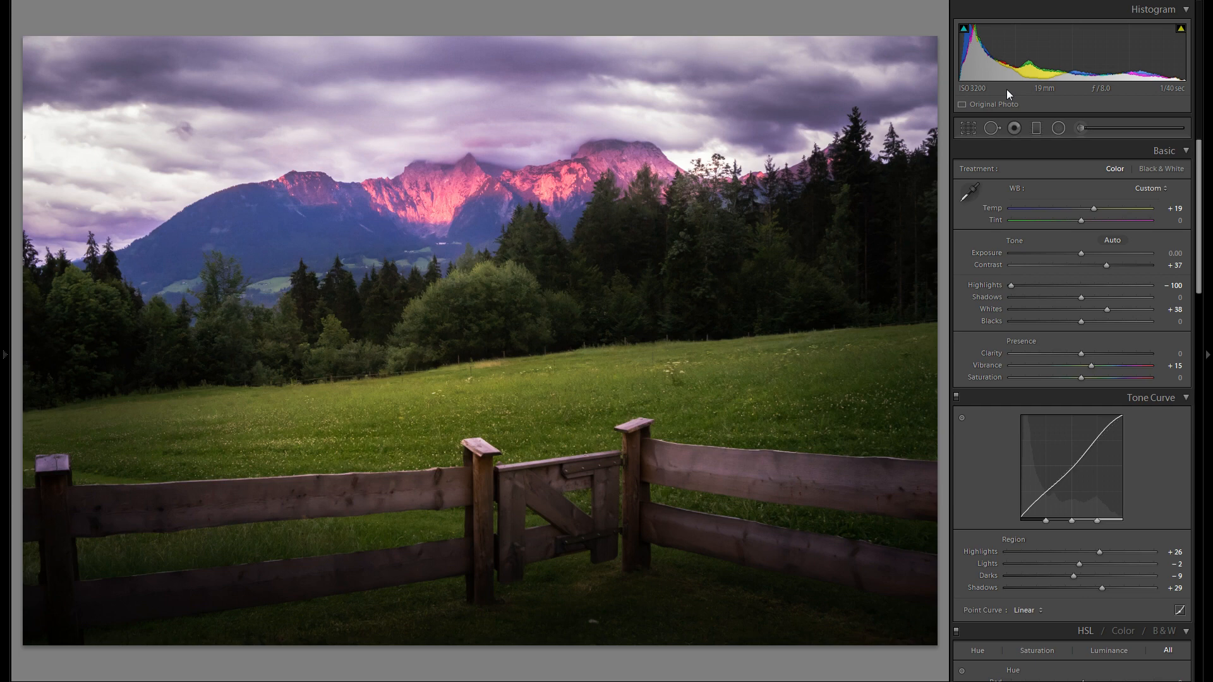
key("y")
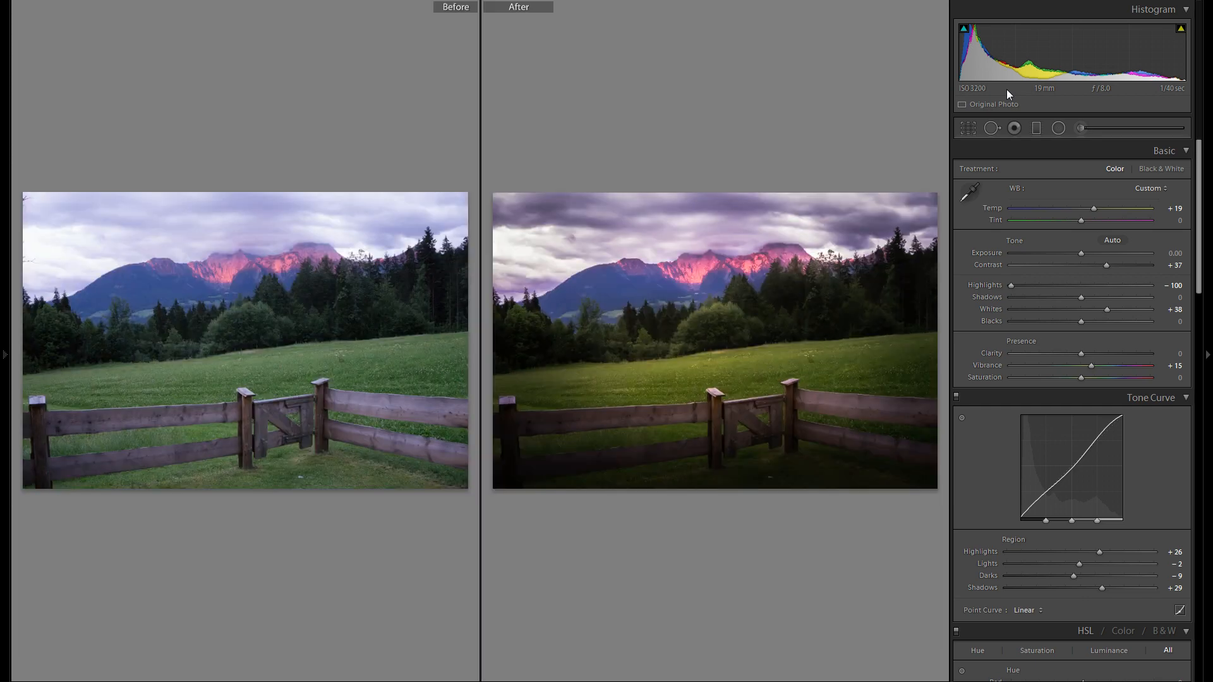